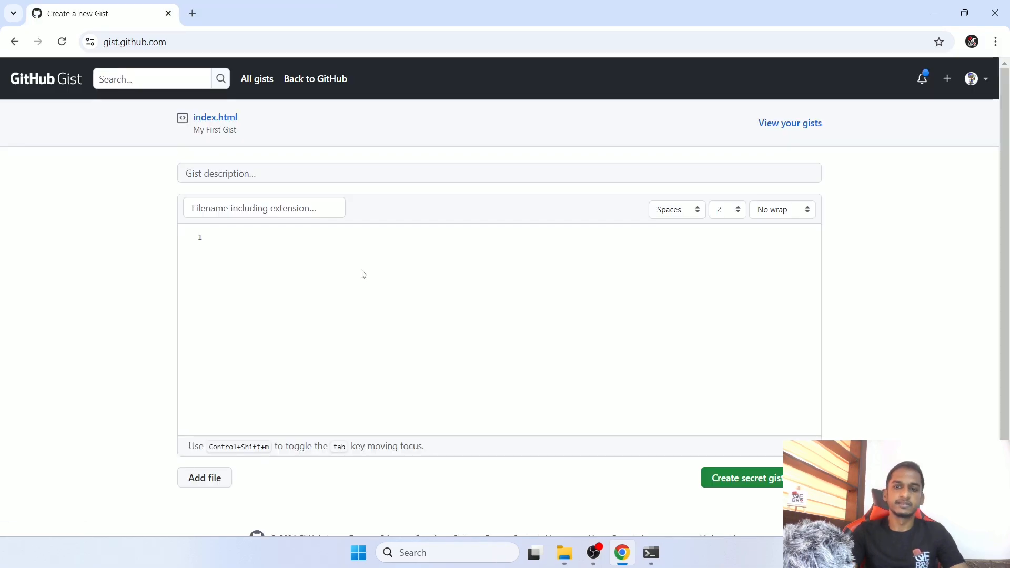
{"action": "scroll", "coordinate": [361, 273], "scroll_direction": "down", "scroll_amount": 1}
{"action": "scroll", "coordinate": [361, 274], "scroll_direction": "up", "scroll_amount": 1}
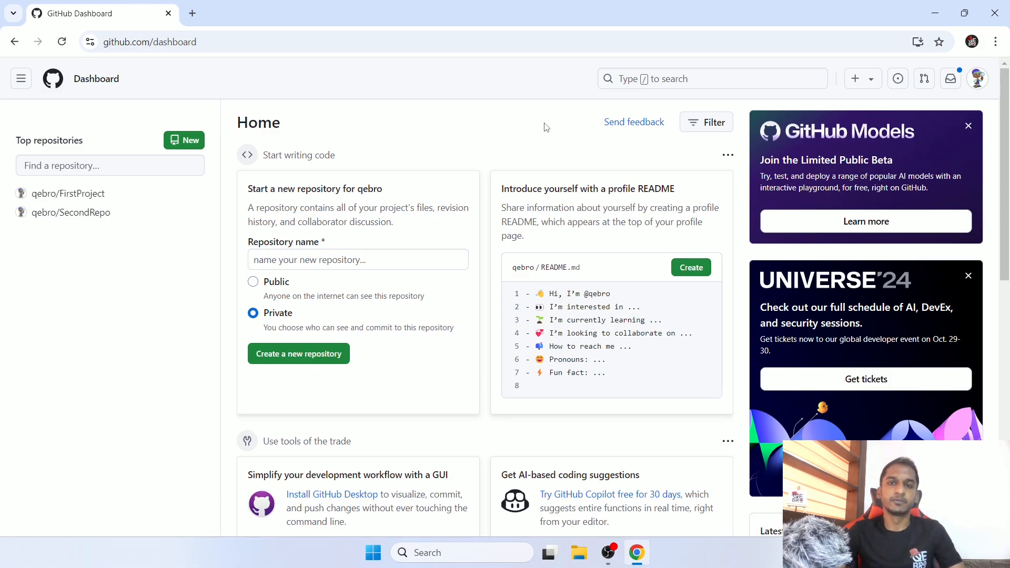
- Create a new public repository named MyProject
{"action": "left_click", "coordinate": [289, 284]}
{"action": "left_click", "coordinate": [314, 262]}
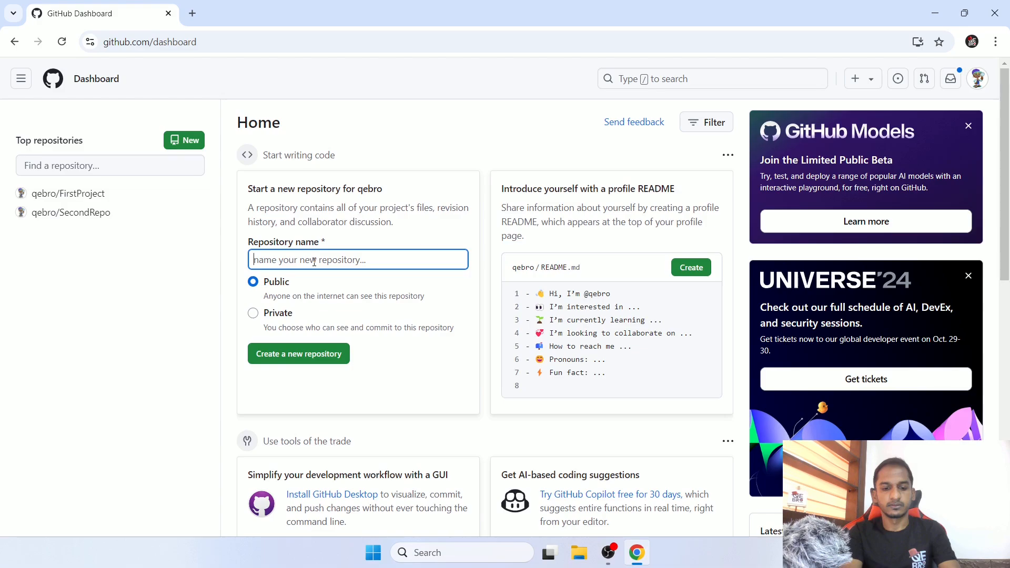
{"action": "type", "text": "My"}
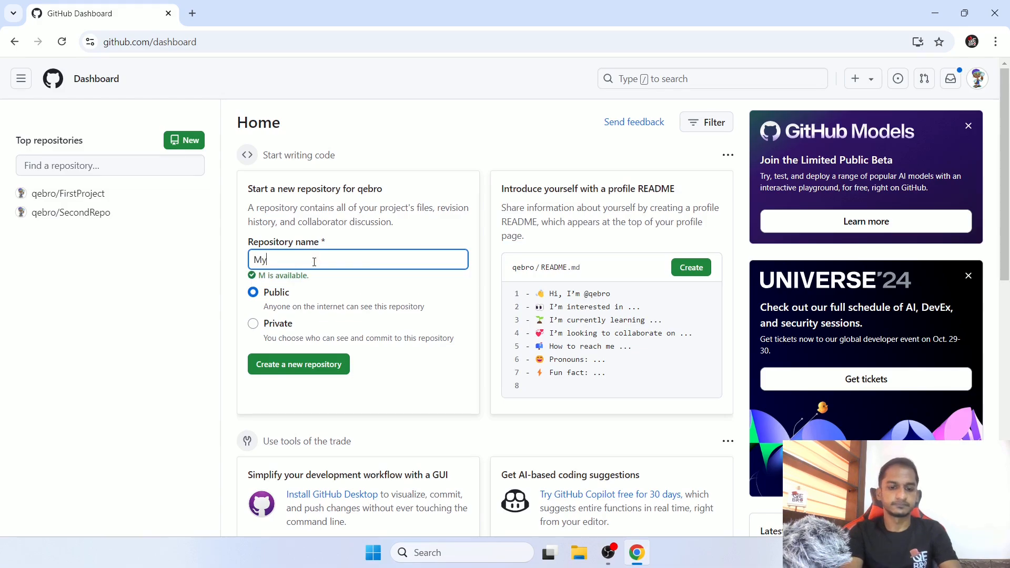
{"action": "type", "text": "Project"}
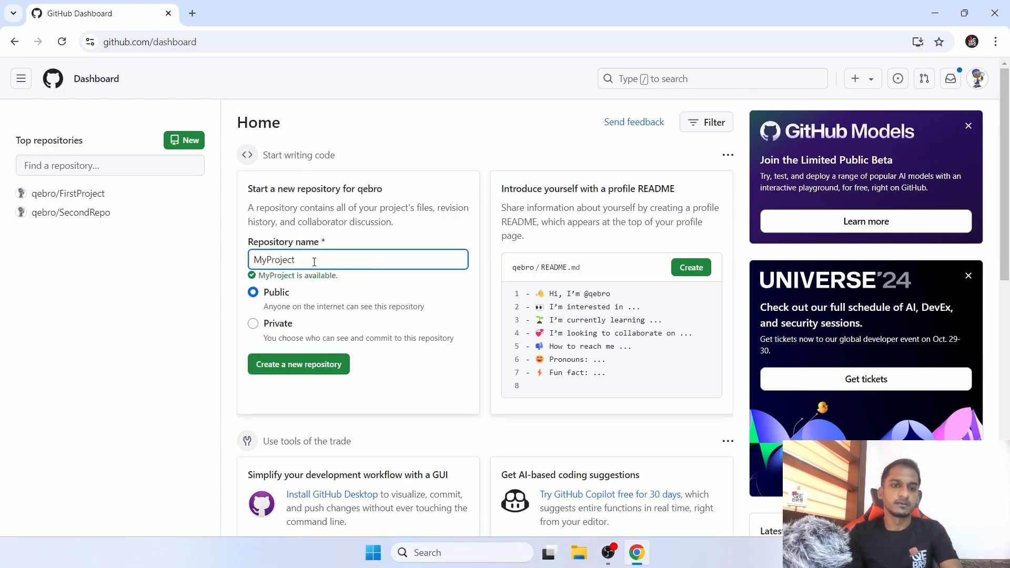
{"action": "left_click", "coordinate": [333, 364]}
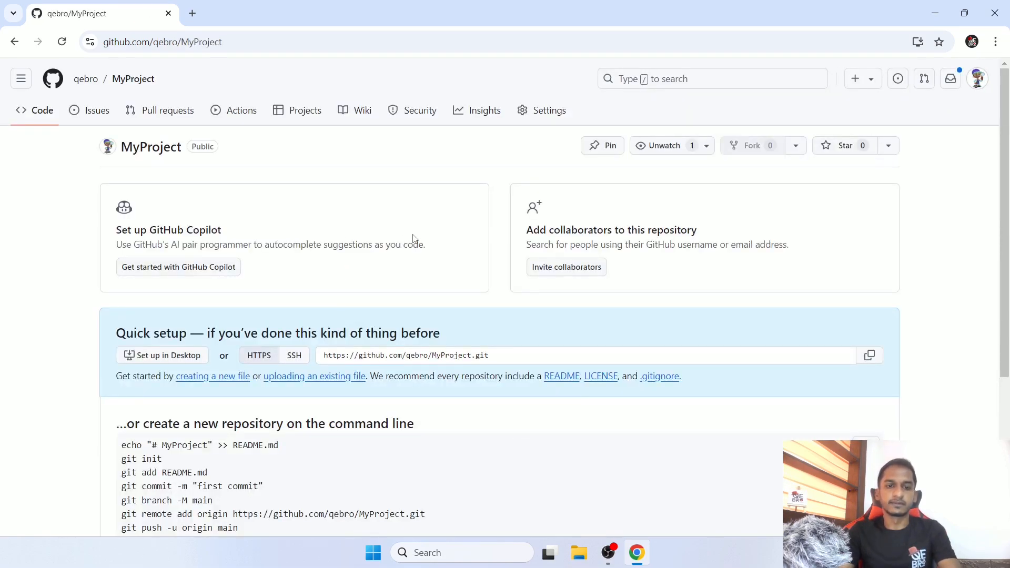
- Review the Code and automation section in the MyProject repository settings and return to the repository's code page
{"action": "scroll", "coordinate": [413, 237], "scroll_direction": "down", "scroll_amount": 4}
{"action": "scroll", "coordinate": [412, 235], "scroll_direction": "up", "scroll_amount": 4}
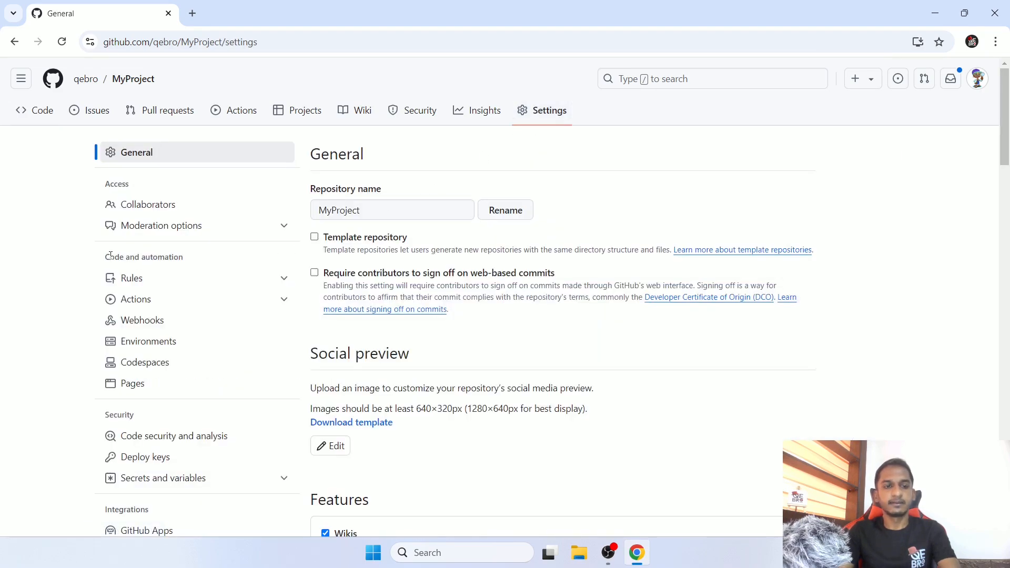
{"action": "left_click_drag", "start_coordinate": [105, 256], "coordinate": [196, 266]}
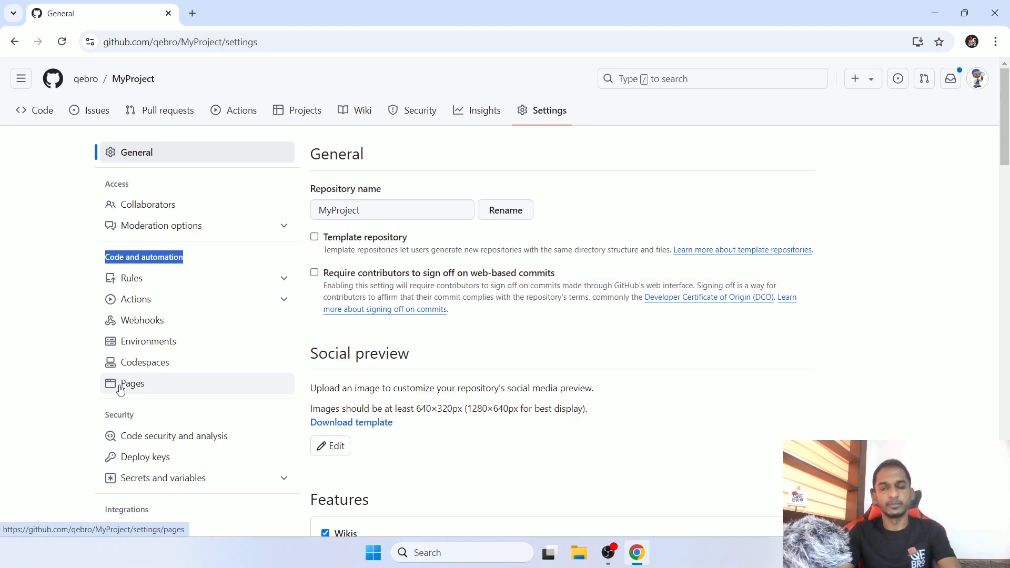
{"action": "left_click", "coordinate": [28, 107]}
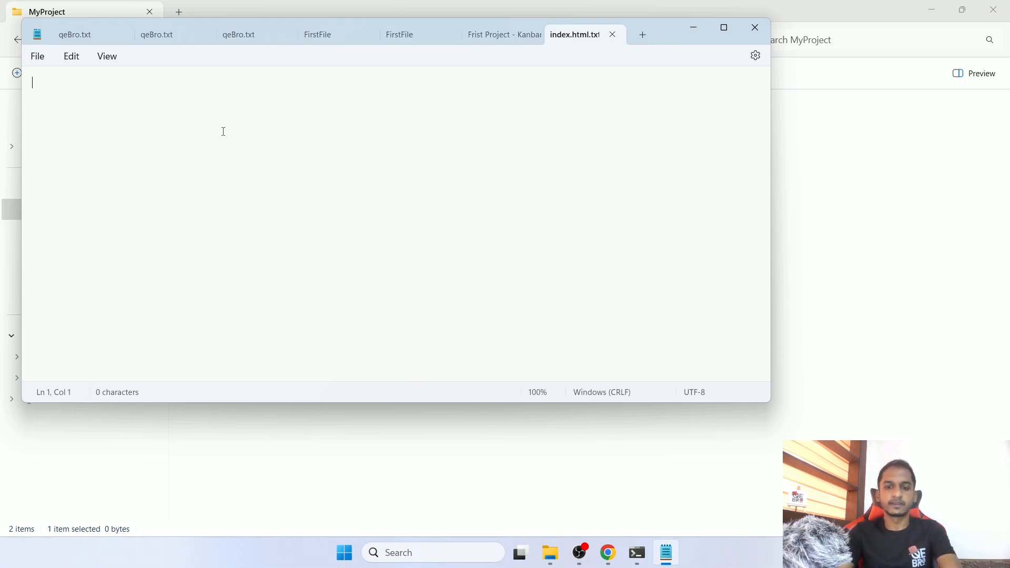
- Switch to Chrome, search Google for "simple html page" in a new tab and open the websiteos example page
{"action": "left_click", "coordinate": [607, 552]}
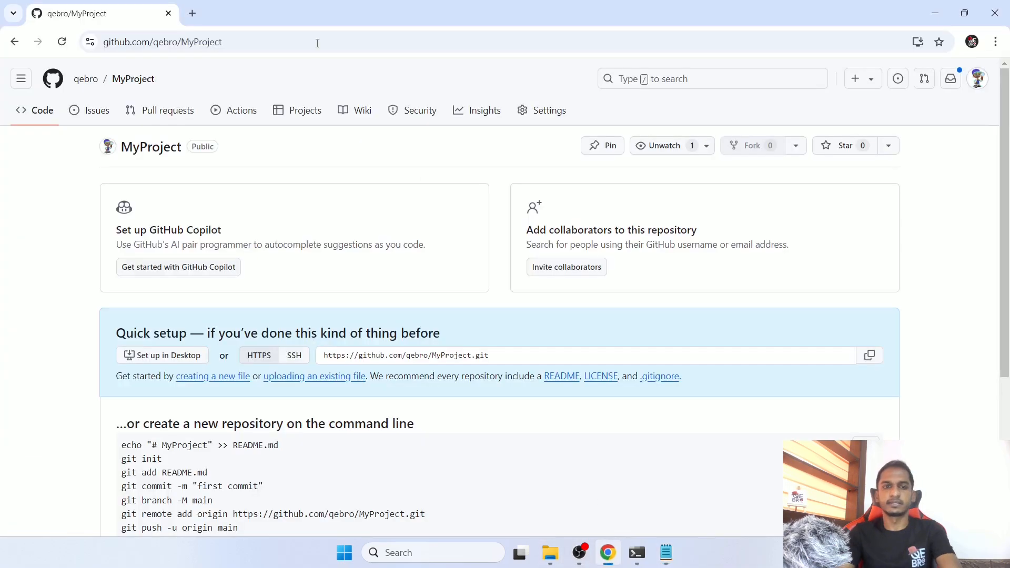
{"action": "left_click", "coordinate": [193, 14]}
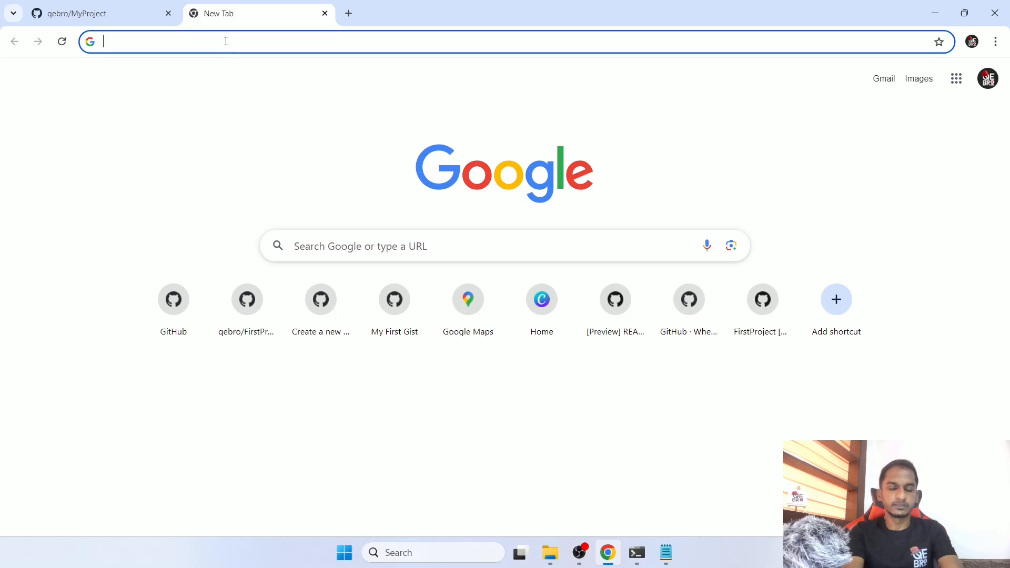
{"action": "type", "text": "s"}
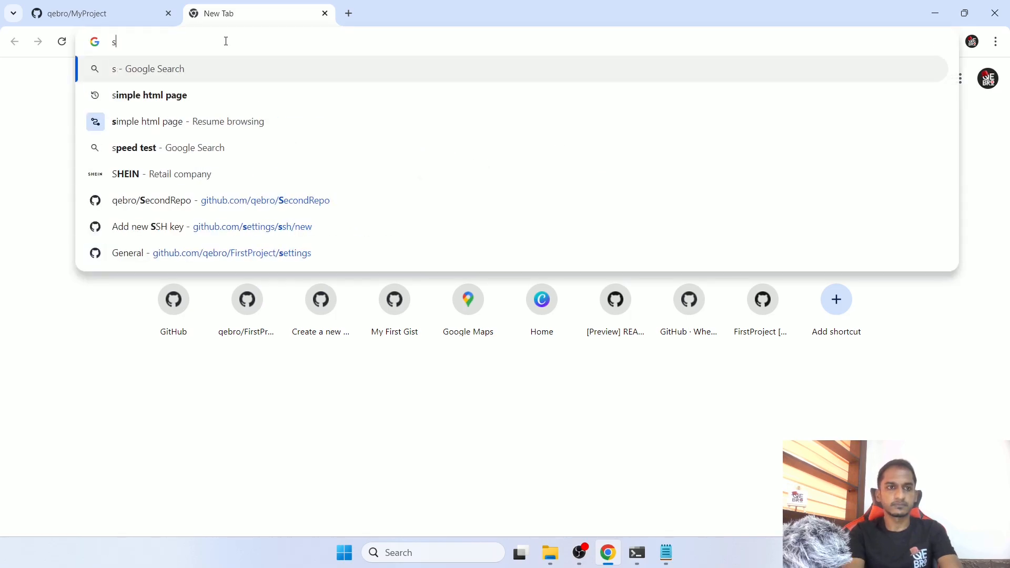
{"action": "type", "text": "impl"}
{"action": "key", "text": "Return"}
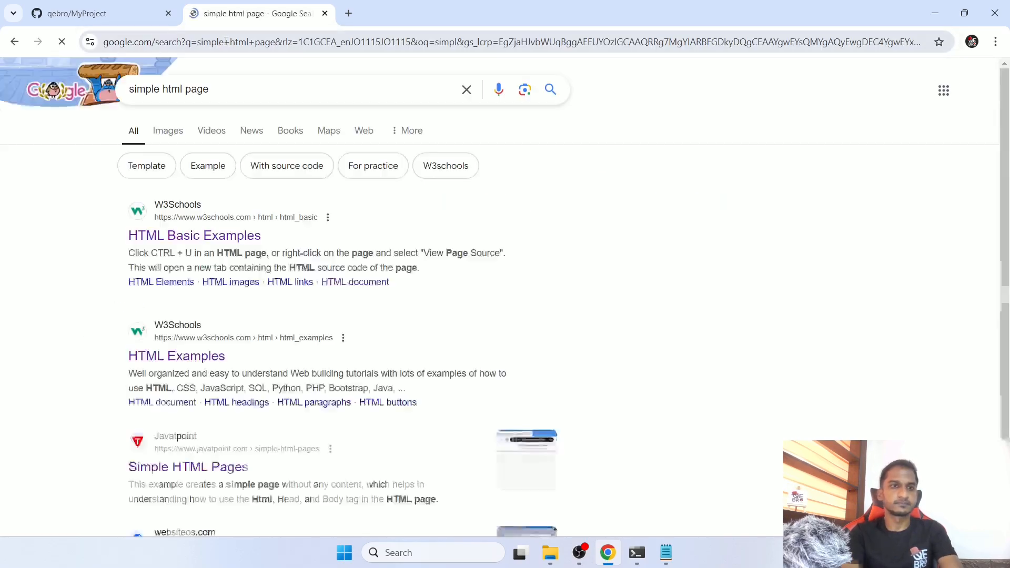
{"action": "scroll", "coordinate": [629, 334], "scroll_direction": "down", "scroll_amount": 2}
{"action": "left_click", "coordinate": [221, 433]}
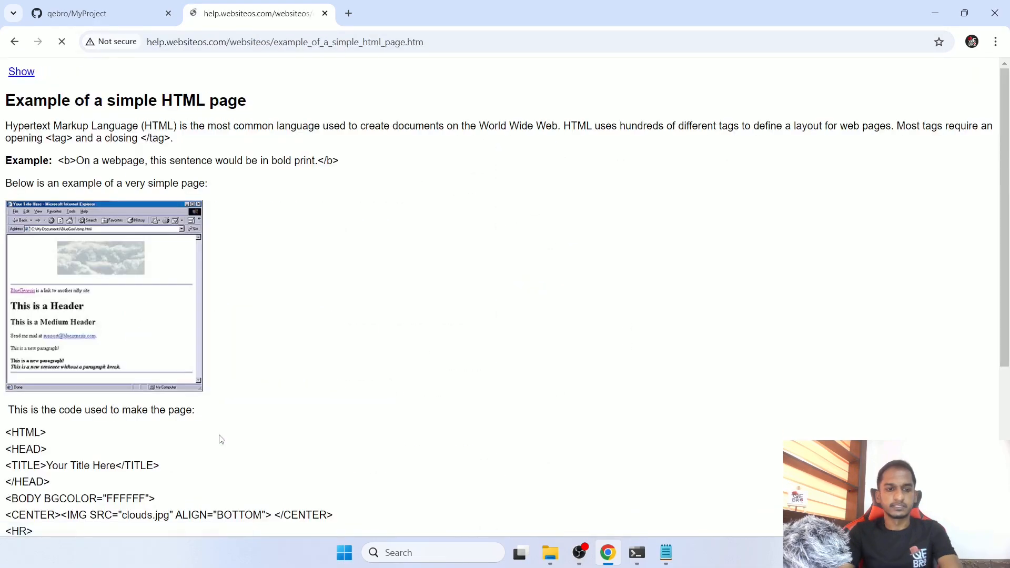
- Examine the head, body, image, link, header and paragraph tags in the example page's HTML code
{"action": "scroll", "coordinate": [227, 421], "scroll_direction": "down", "scroll_amount": 4}
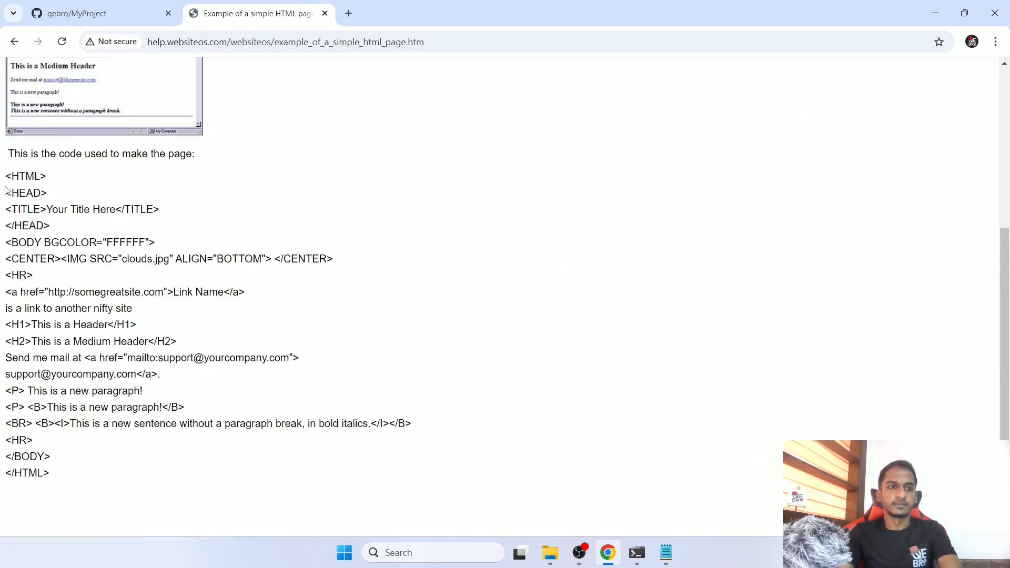
{"action": "left_click_drag", "start_coordinate": [5, 194], "coordinate": [64, 224]}
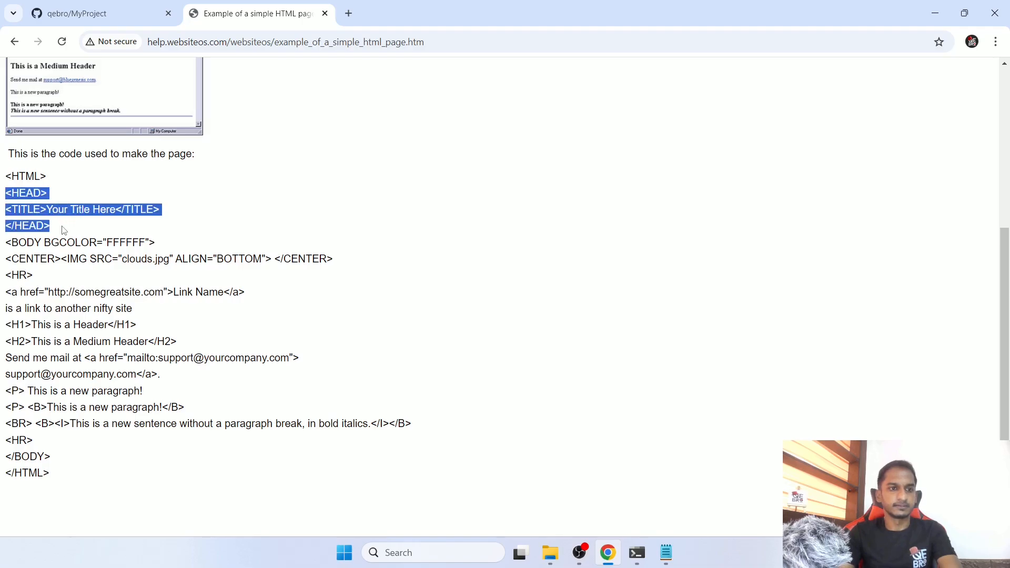
{"action": "left_click_drag", "start_coordinate": [5, 242], "coordinate": [116, 439]}
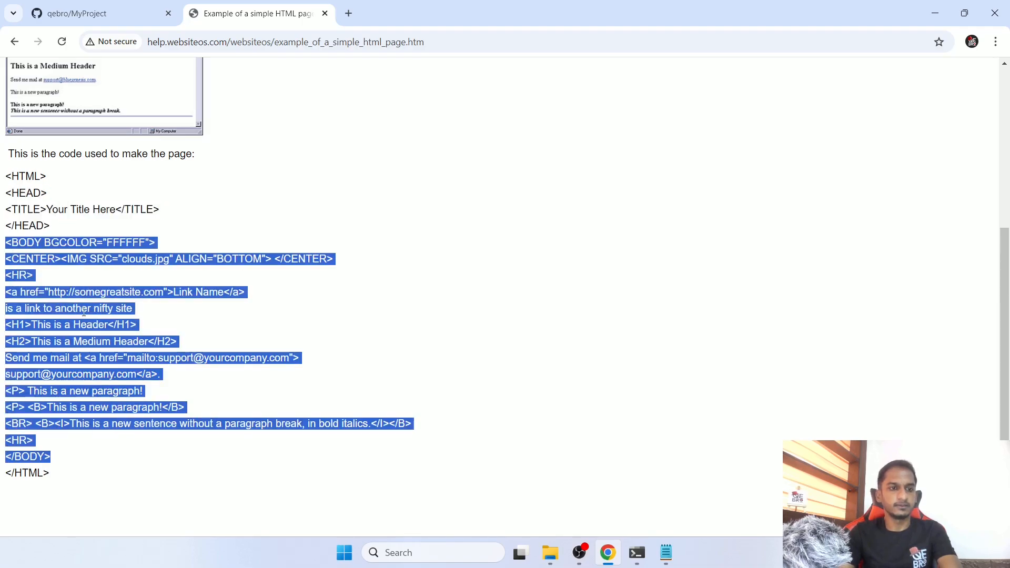
{"action": "left_click", "coordinate": [24, 273]}
{"action": "left_click_drag", "start_coordinate": [23, 257], "coordinate": [123, 258]}
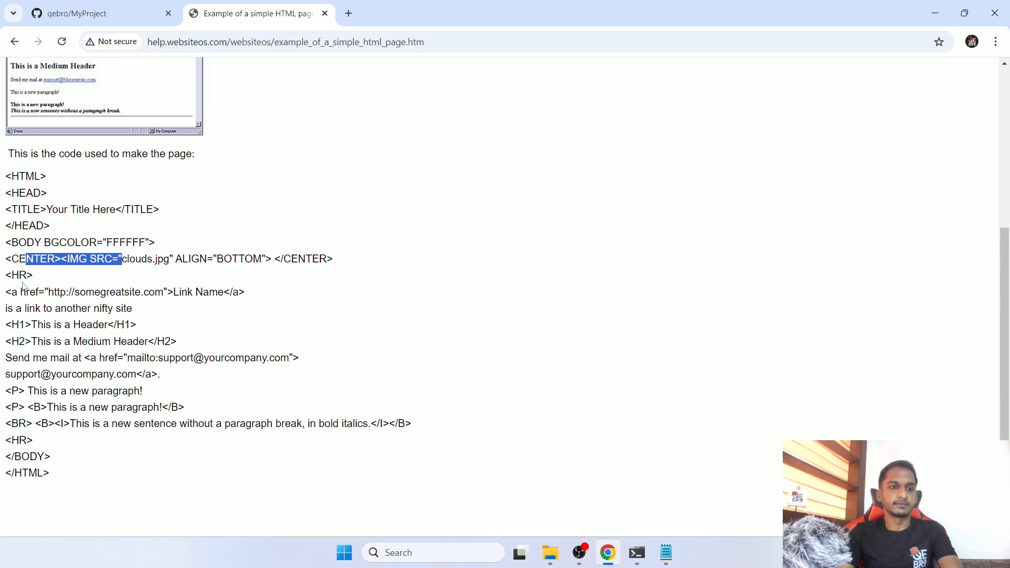
{"action": "left_click_drag", "start_coordinate": [5, 275], "coordinate": [121, 294]}
{"action": "left_click_drag", "start_coordinate": [20, 324], "coordinate": [130, 404]}
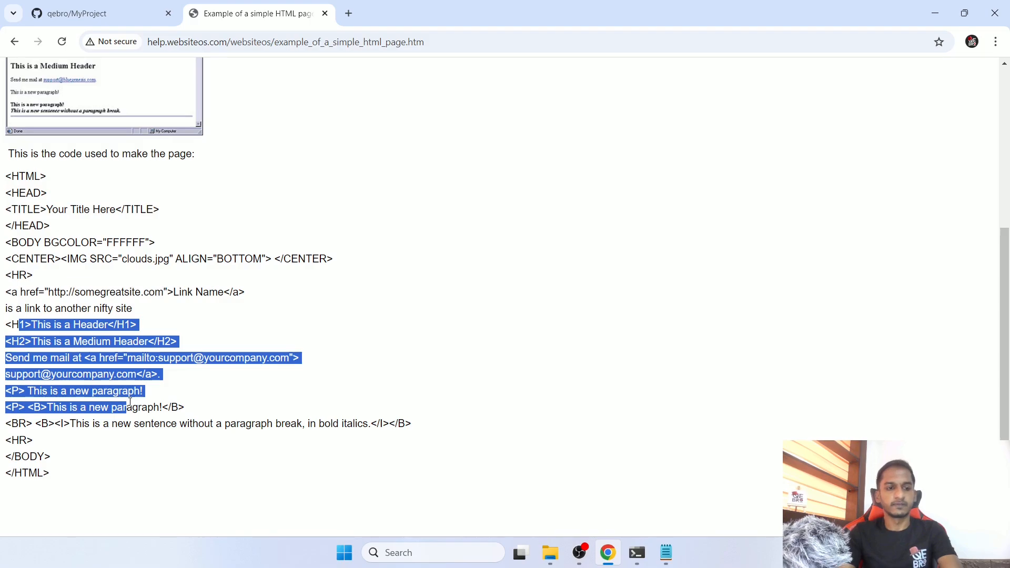
{"action": "left_click", "coordinate": [11, 189]}
{"action": "left_click_drag", "start_coordinate": [7, 175], "coordinate": [117, 486]}
{"action": "left_click", "coordinate": [6, 246]}
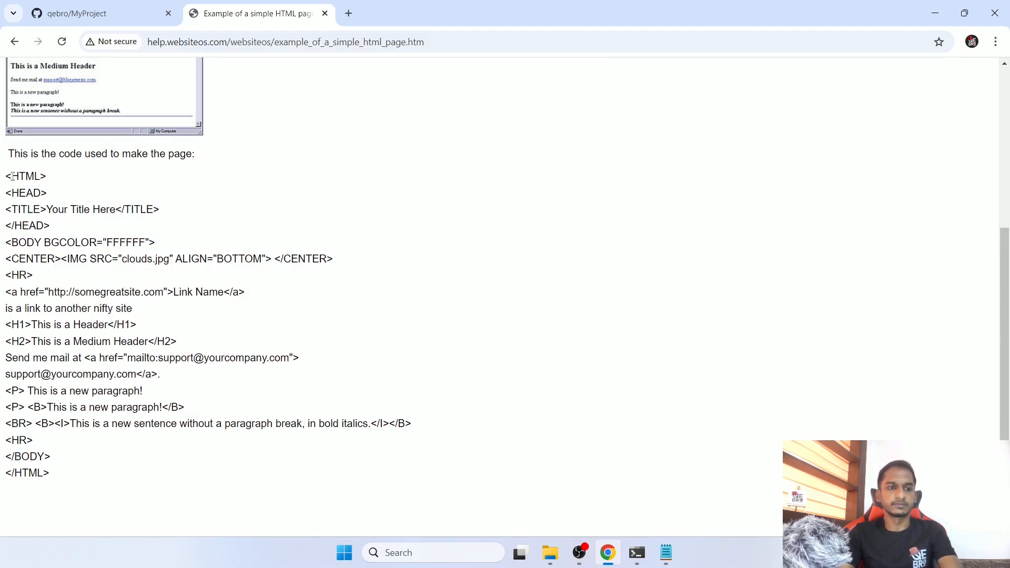
- Copy the complete example code from <HTML> to </HTML> and paste it into index.html.txt in Notepad
{"action": "left_click_drag", "start_coordinate": [6, 177], "coordinate": [137, 475]}
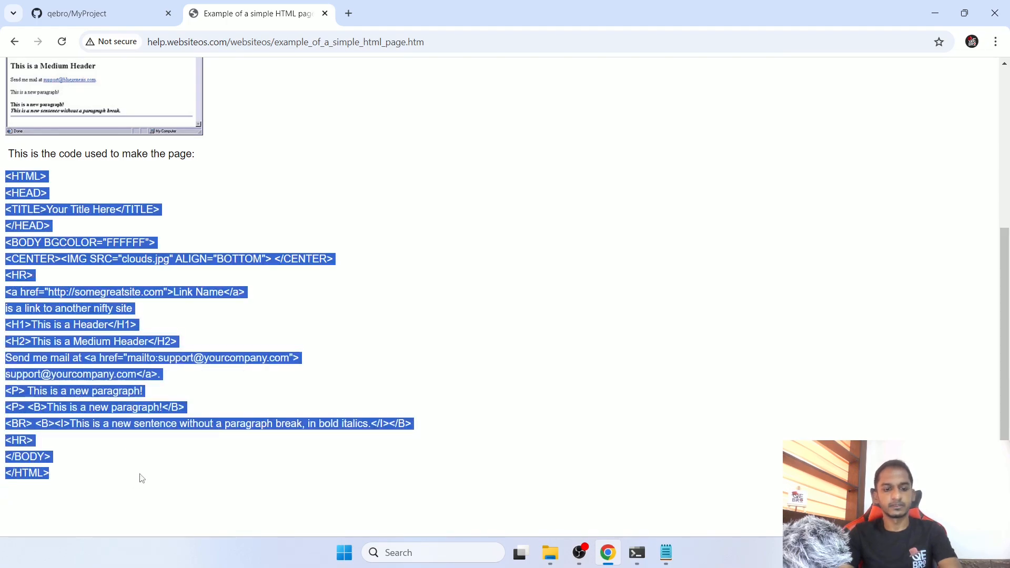
{"action": "key", "text": "ctrl+c"}
{"action": "left_click", "coordinate": [666, 552]}
{"action": "key", "text": "ctrl+v"}
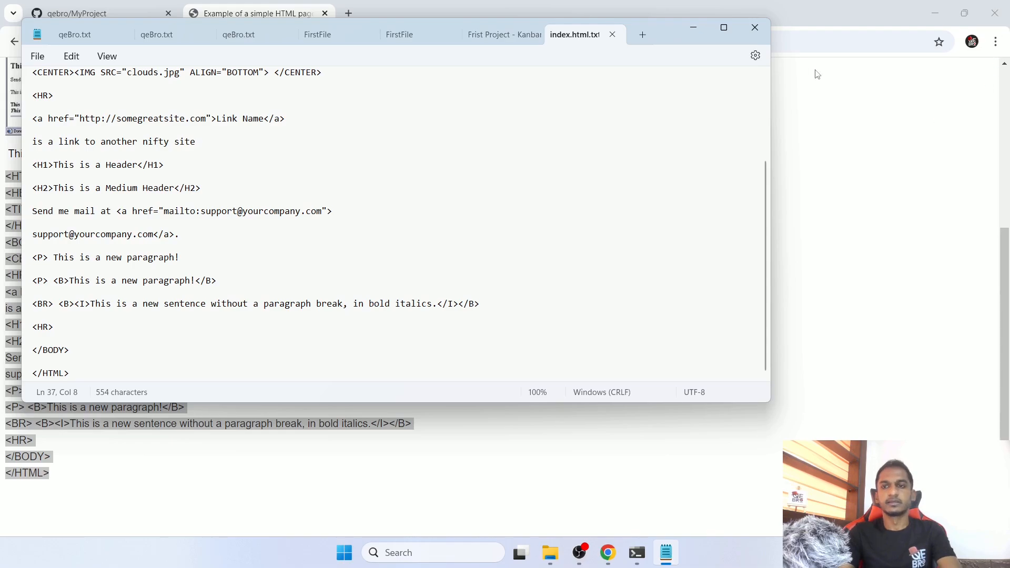
{"action": "left_click", "coordinate": [919, 17]}
- Switch to PowerShell and stage all files in the MyProject folder with "git add ."
{"action": "left_click", "coordinate": [636, 552]}
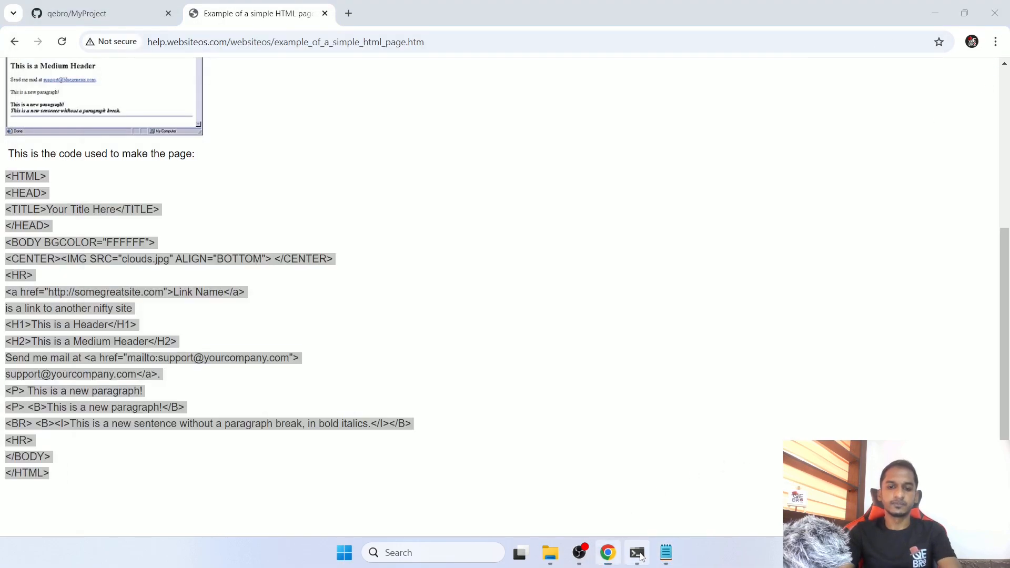
{"action": "type", "text": "git add"}
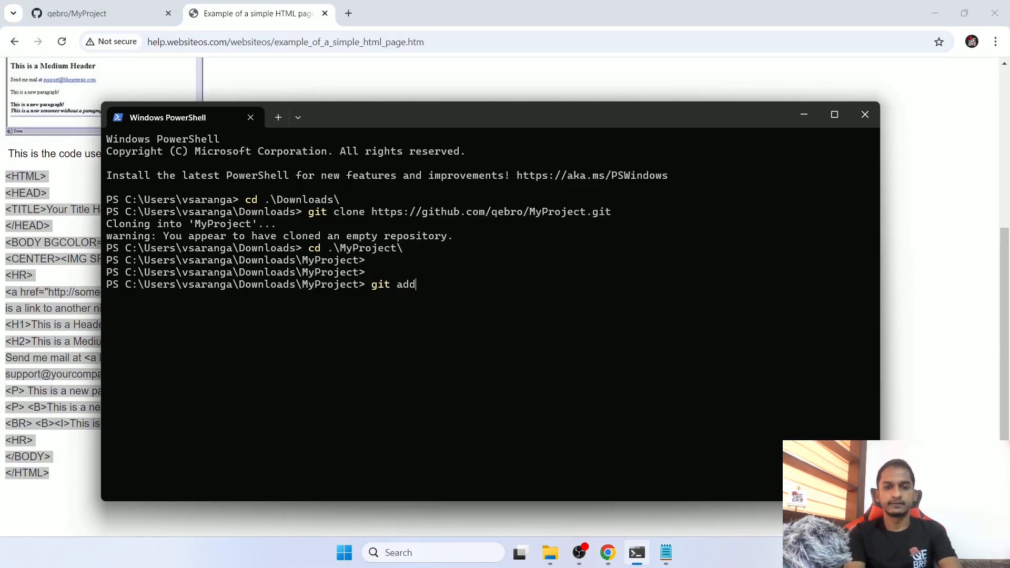
{"action": "type", "text": " ."}
{"action": "key", "text": "Return"}
- Commit the staged file with the message "index.html file added"
{"action": "type", "text": "git commit "}
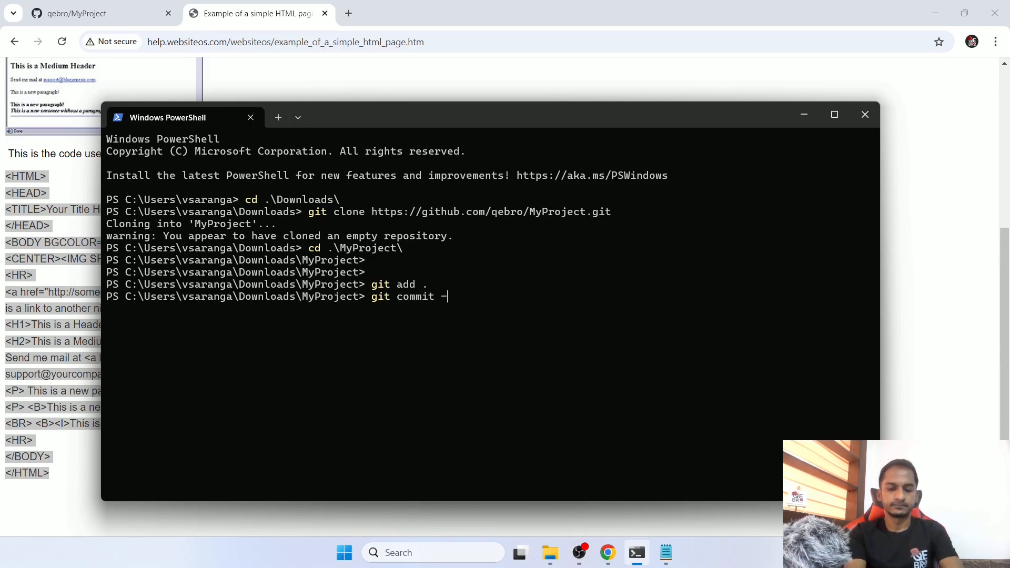
{"action": "type", "text": "-m "}
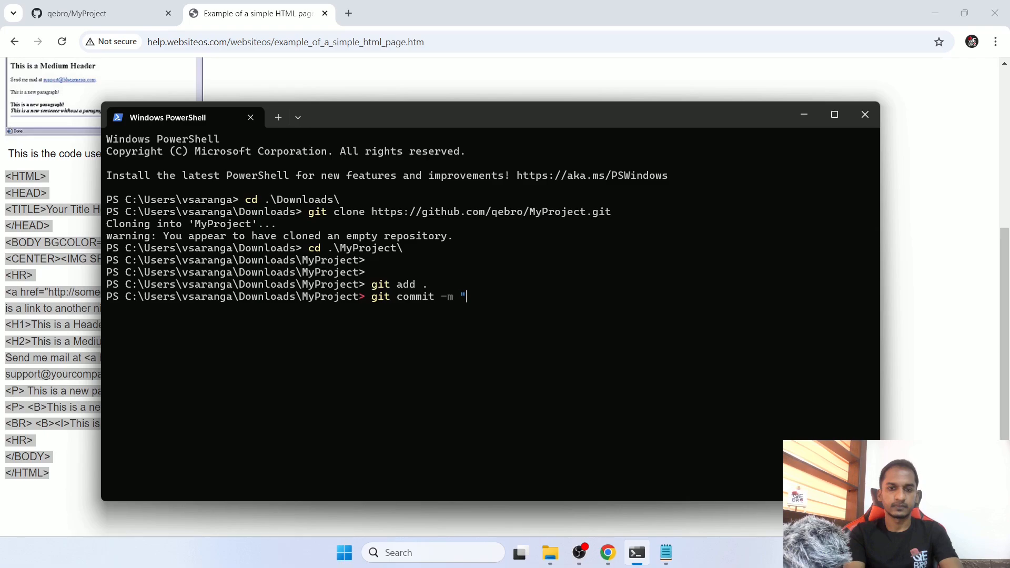
{"action": "type", "text": "\"index.h"}
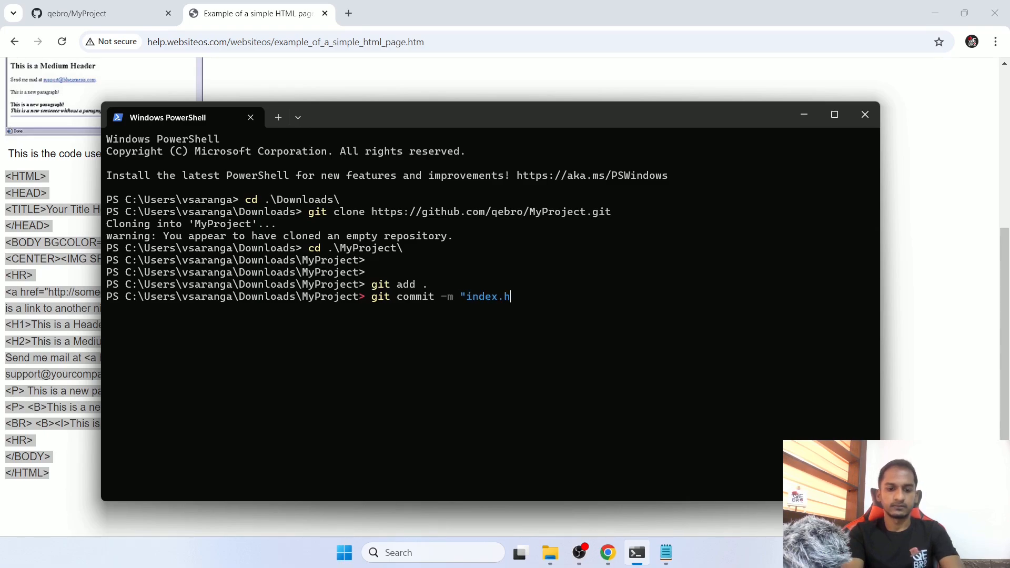
{"action": "type", "text": "tml file added\""}
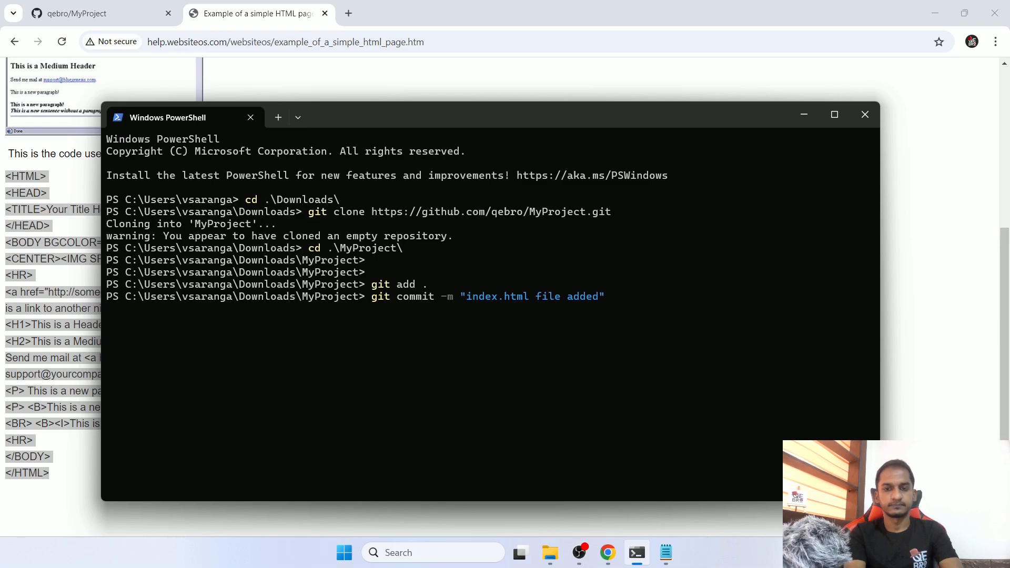
{"action": "key", "text": "Return"}
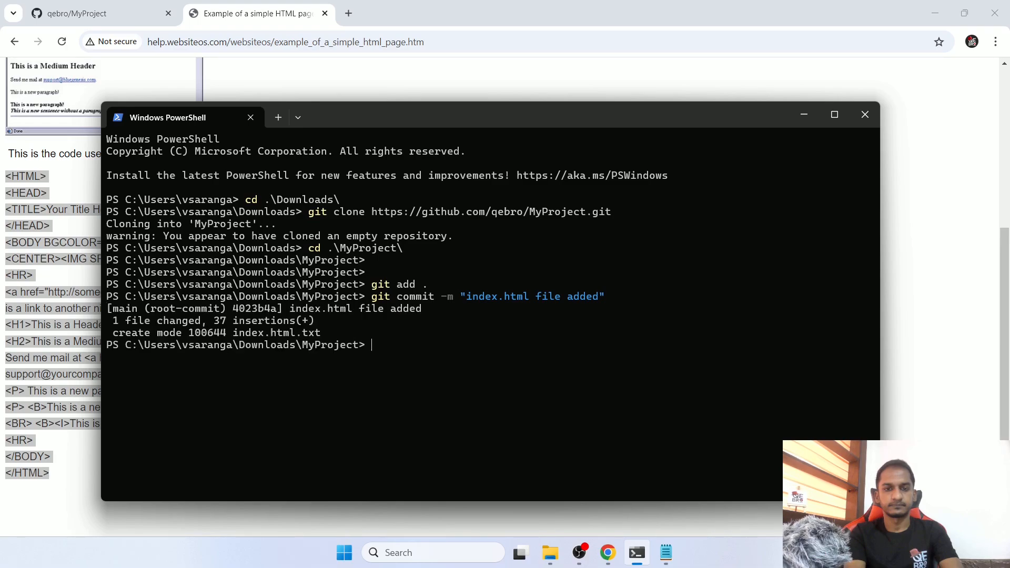
- Push the commit with "git push" and reload the MyProject repository page in Chrome
{"action": "type", "text": "git push"}
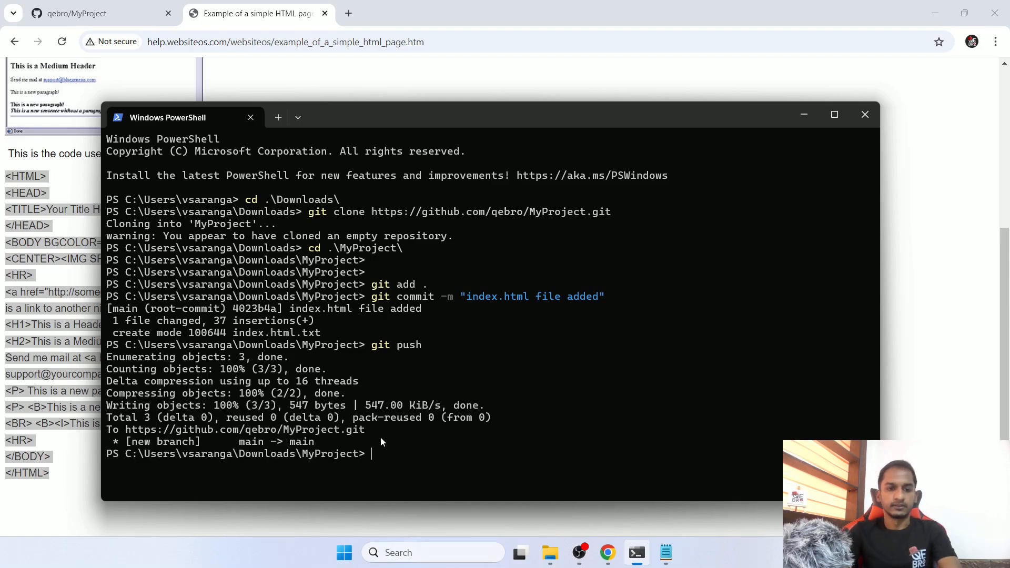
{"action": "left_click", "coordinate": [607, 552]}
{"action": "left_click", "coordinate": [84, 13]}
{"action": "left_click", "coordinate": [66, 46]}
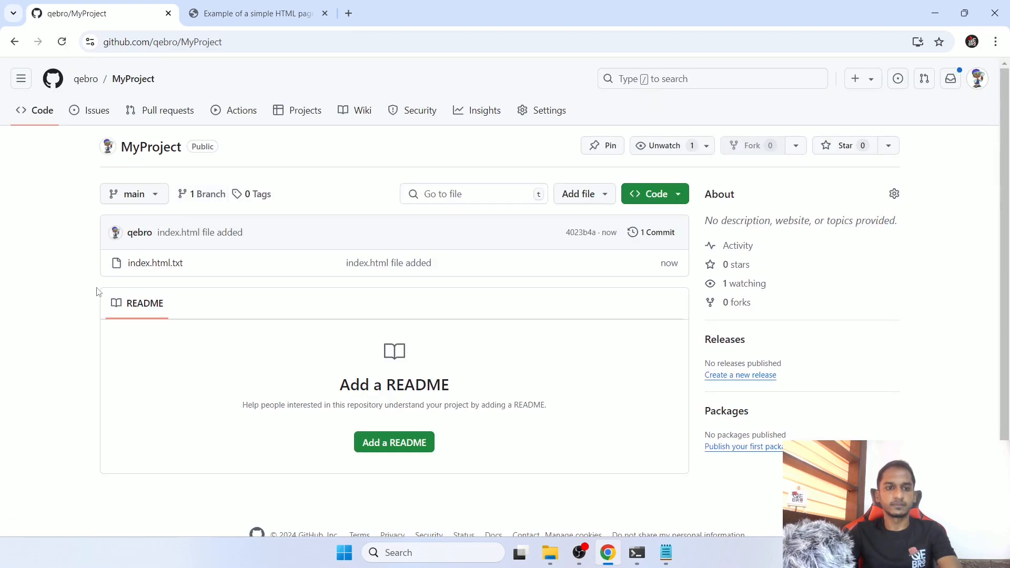
- Open index.html.txt in the repository for editing and change its file name to index.html
{"action": "left_click", "coordinate": [171, 269]}
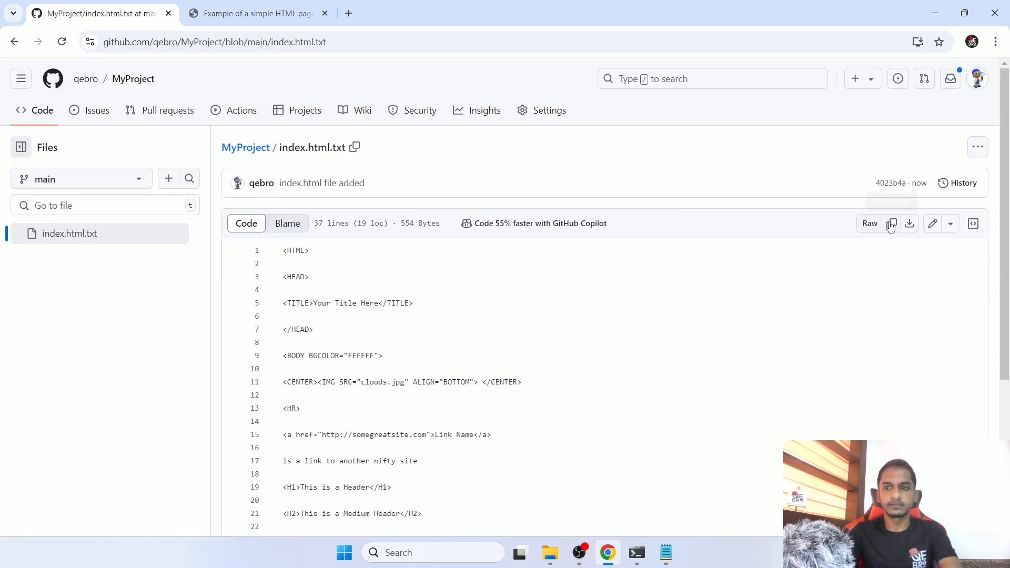
{"action": "left_click", "coordinate": [933, 226]}
{"action": "left_click", "coordinate": [350, 149]}
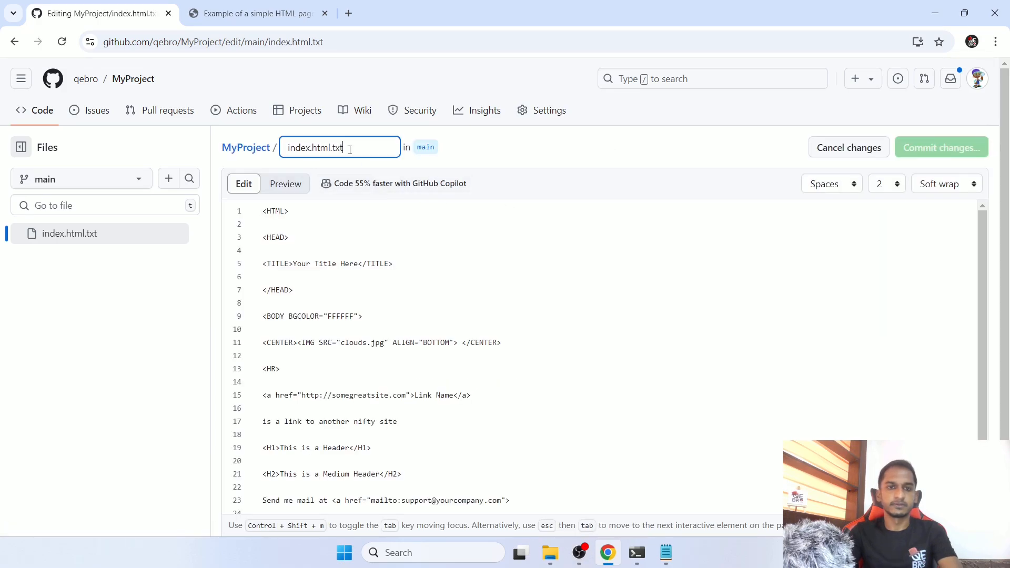
{"action": "key", "text": "BackSpace"}
{"action": "key", "text": "BackSpace"}
{"action": "key", "text": "BackSpace"}
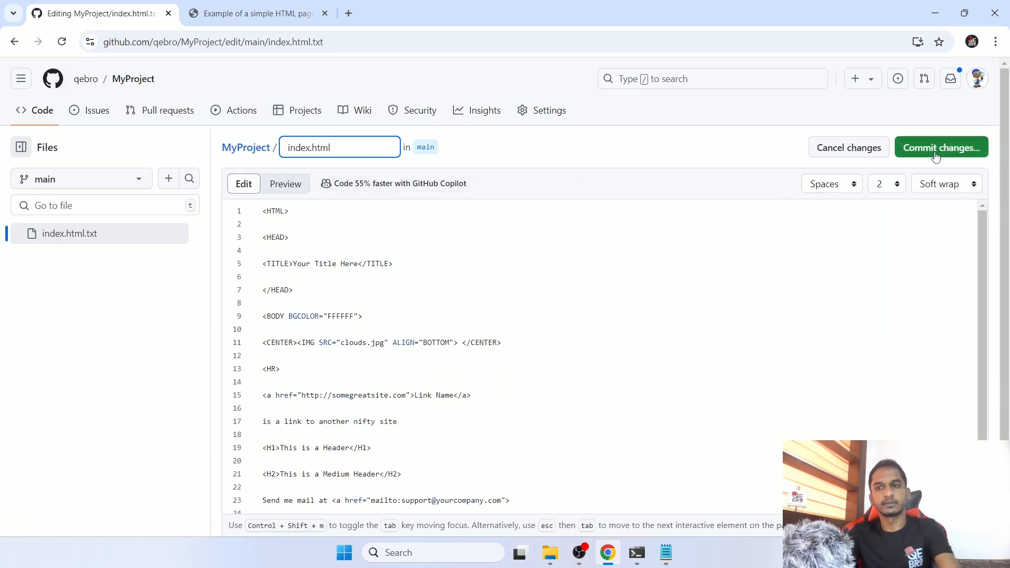
- Commit the file rename directly to the main branch, keeping the suggested commit message
{"action": "left_click", "coordinate": [900, 147]}
{"action": "left_click", "coordinate": [390, 392]}
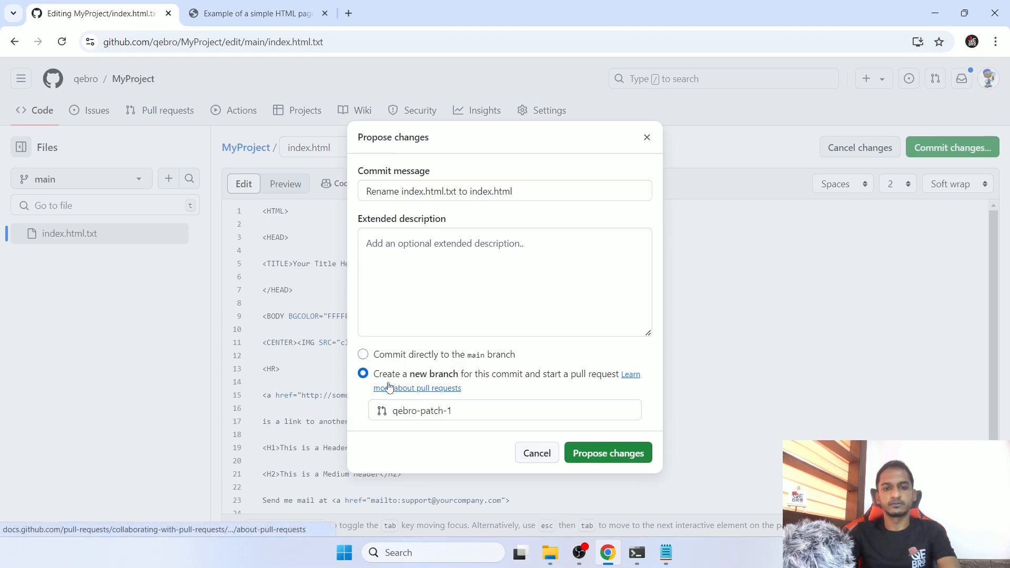
{"action": "left_click", "coordinate": [406, 354]}
{"action": "left_click", "coordinate": [582, 446]}
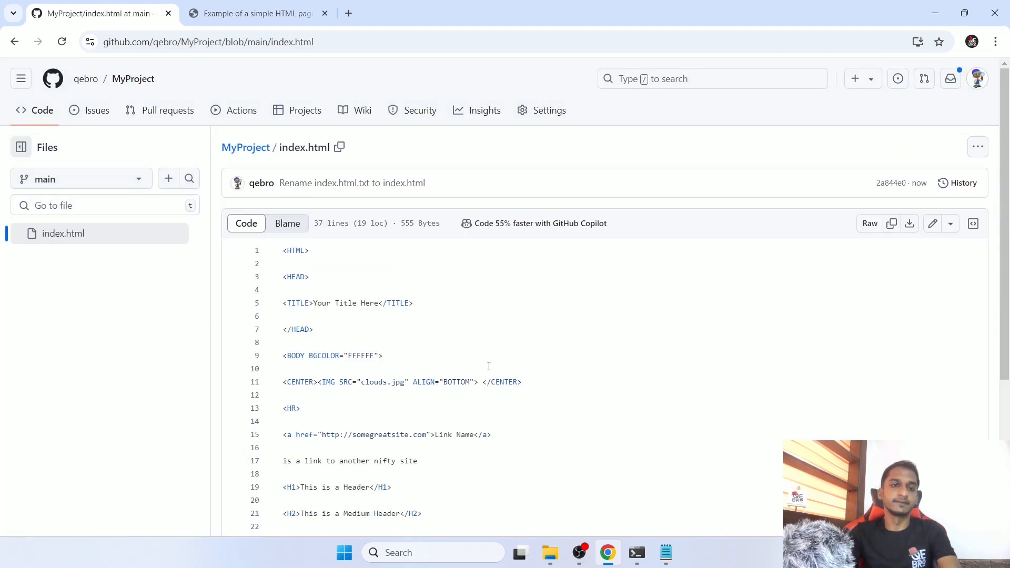
- Open index.html from the MyProject file list, read through its code and return to the repository overview
{"action": "left_click", "coordinate": [46, 119]}
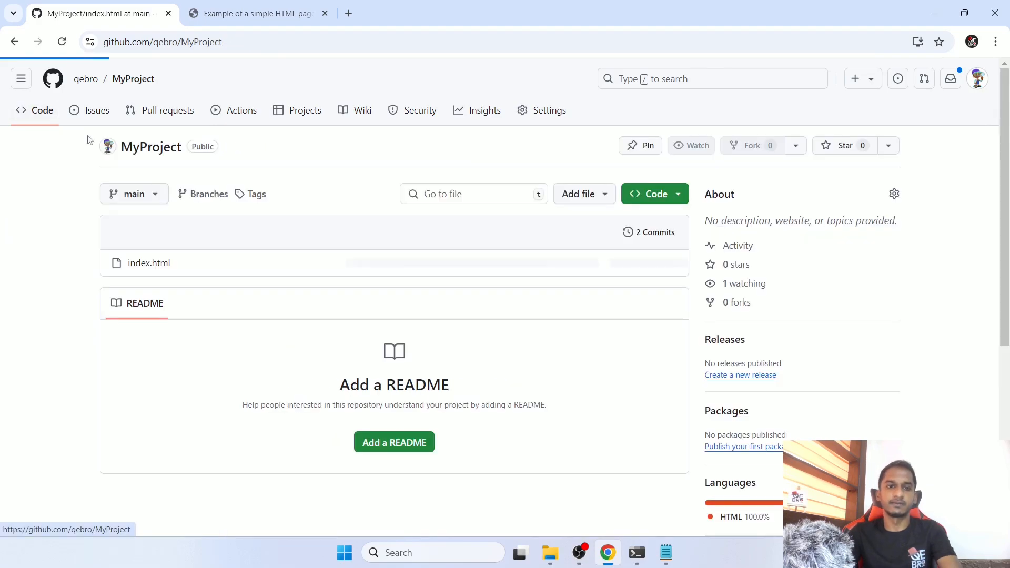
{"action": "left_click", "coordinate": [167, 263]}
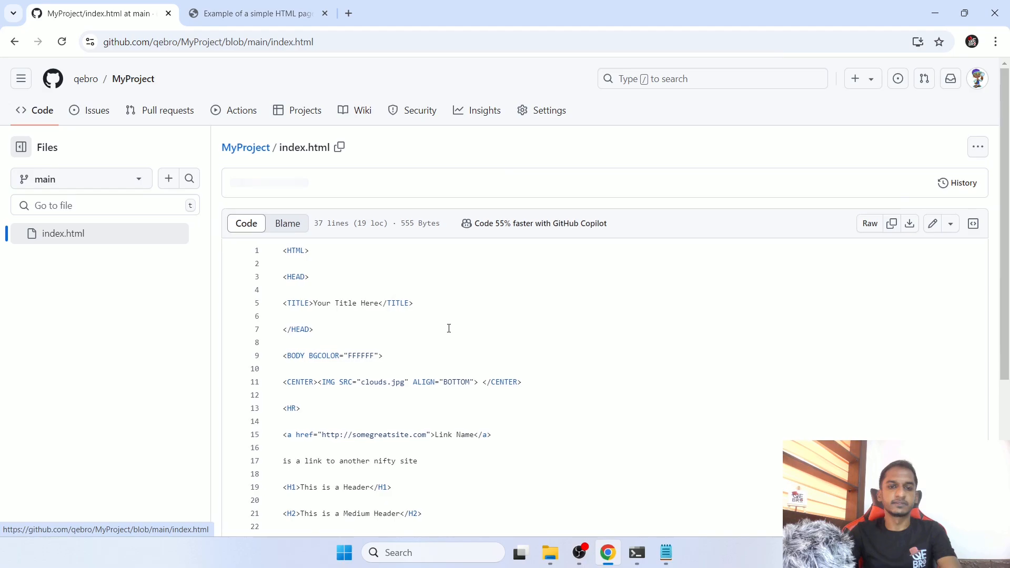
{"action": "scroll", "coordinate": [449, 328], "scroll_direction": "down", "scroll_amount": 4}
{"action": "scroll", "coordinate": [350, 399], "scroll_direction": "down", "scroll_amount": 1}
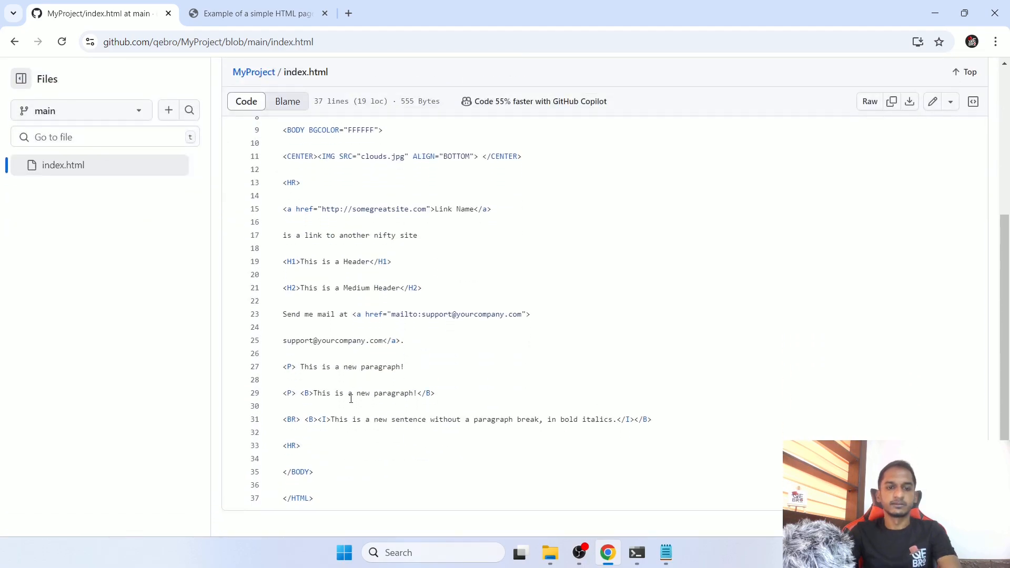
{"action": "scroll", "coordinate": [351, 399], "scroll_direction": "up", "scroll_amount": 5}
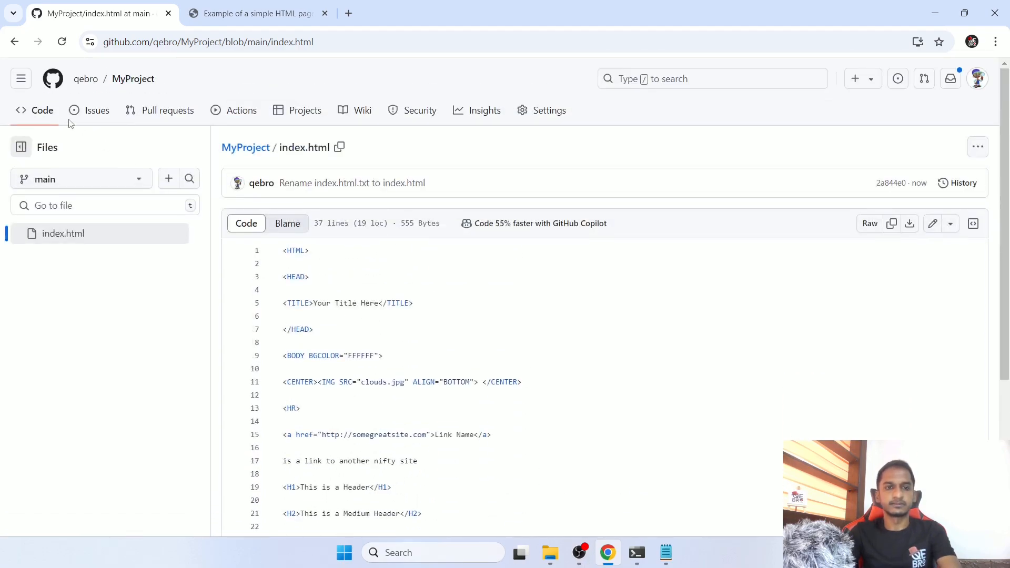
{"action": "left_click", "coordinate": [40, 110]}
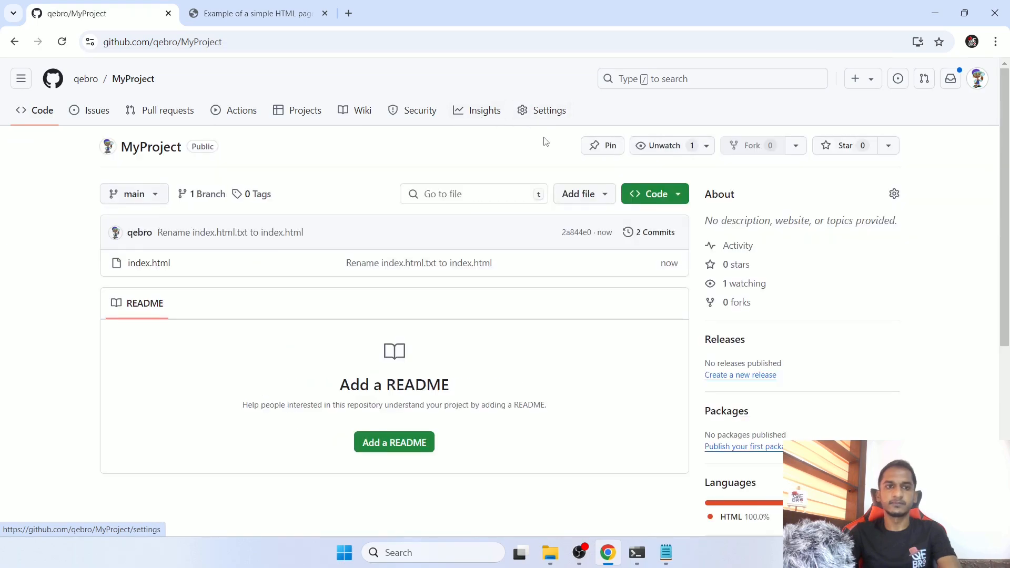
- Close the sample HTML page and open the GitHub Pages settings of the MyProject repository
{"action": "left_click", "coordinate": [324, 13]}
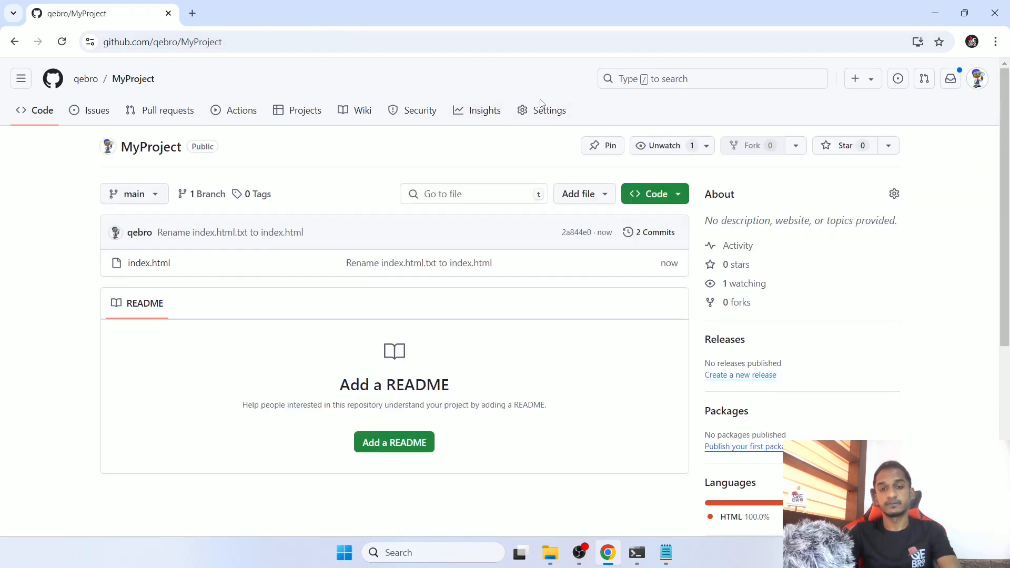
{"action": "left_click", "coordinate": [543, 113]}
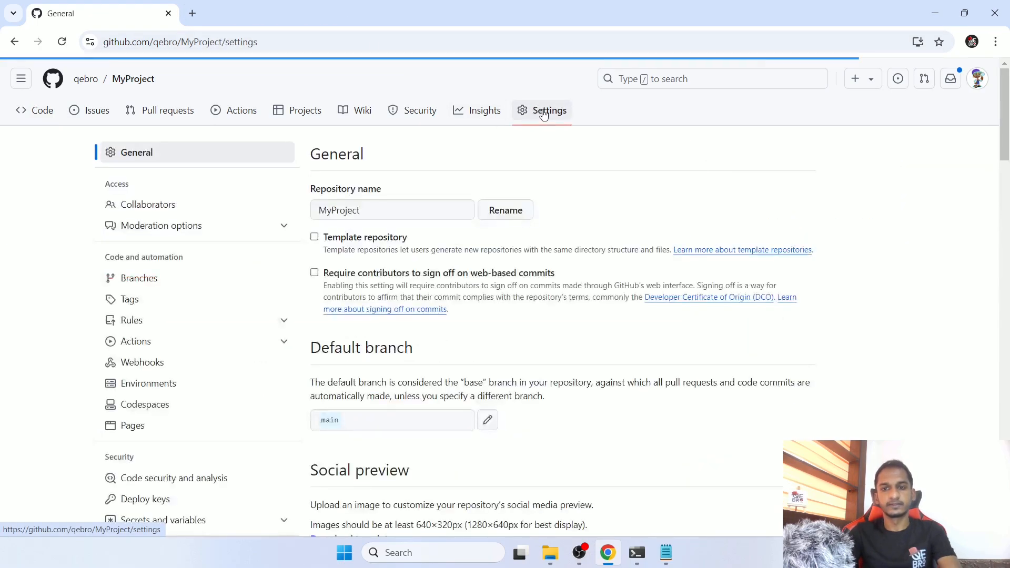
{"action": "left_click_drag", "start_coordinate": [105, 257], "coordinate": [188, 264]}
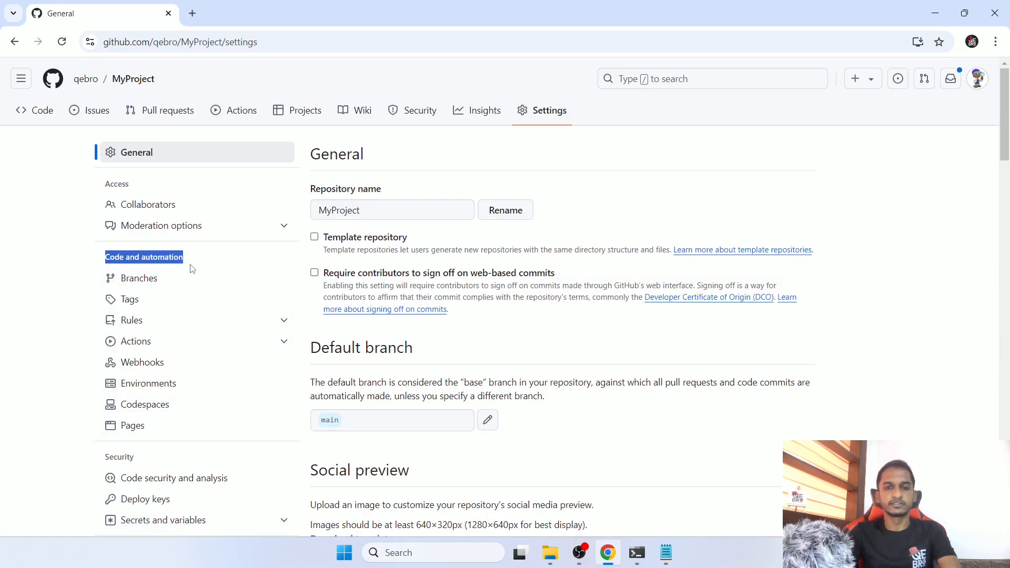
{"action": "left_click", "coordinate": [145, 432]}
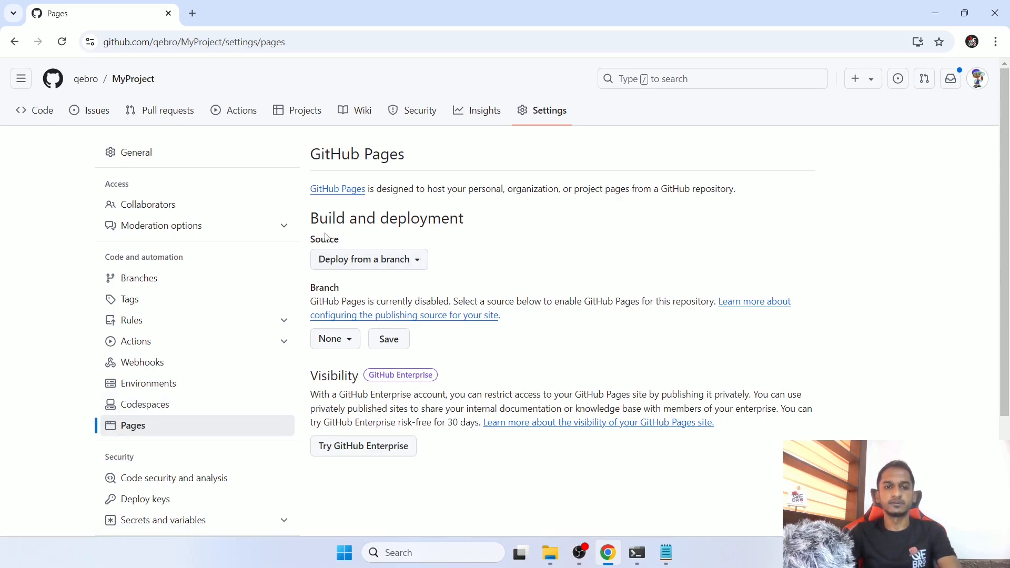
- Keep "Deploy from a branch" as the GitHub Pages source and select main as the publishing branch
{"action": "left_click_drag", "start_coordinate": [311, 240], "coordinate": [340, 250]}
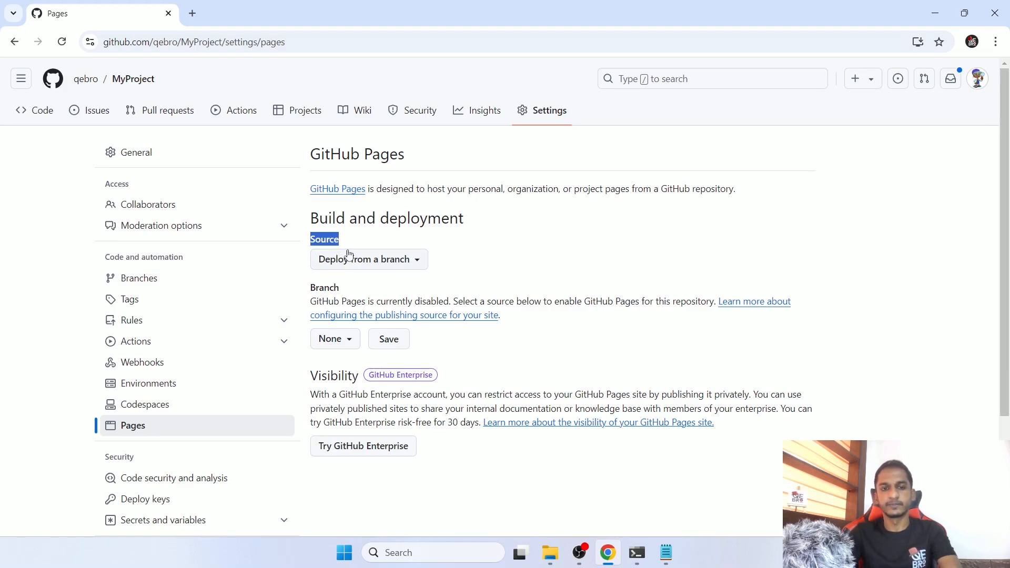
{"action": "left_click", "coordinate": [351, 262]}
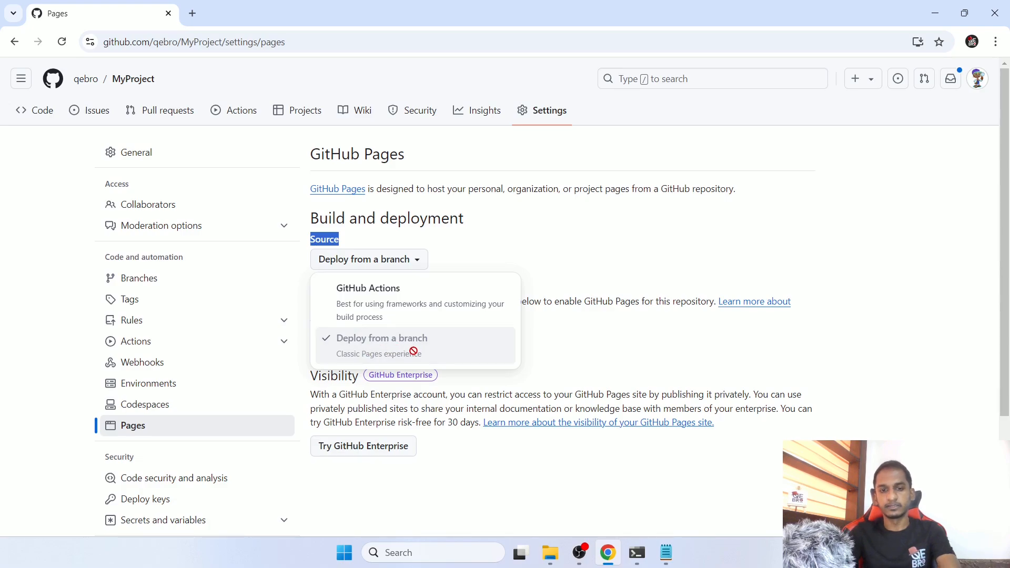
{"action": "left_click", "coordinate": [572, 287]}
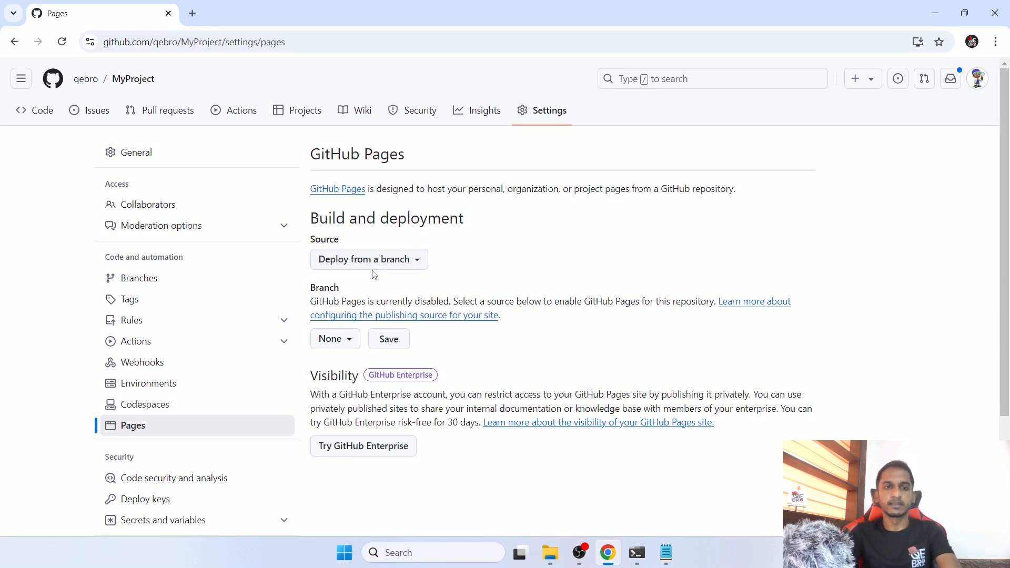
{"action": "left_click", "coordinate": [343, 340]}
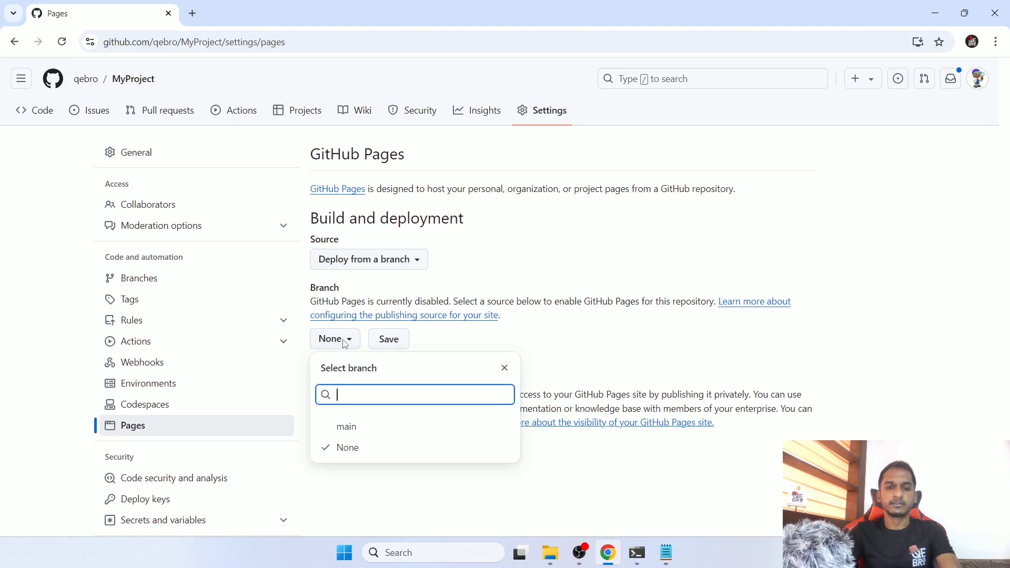
{"action": "left_click", "coordinate": [346, 433]}
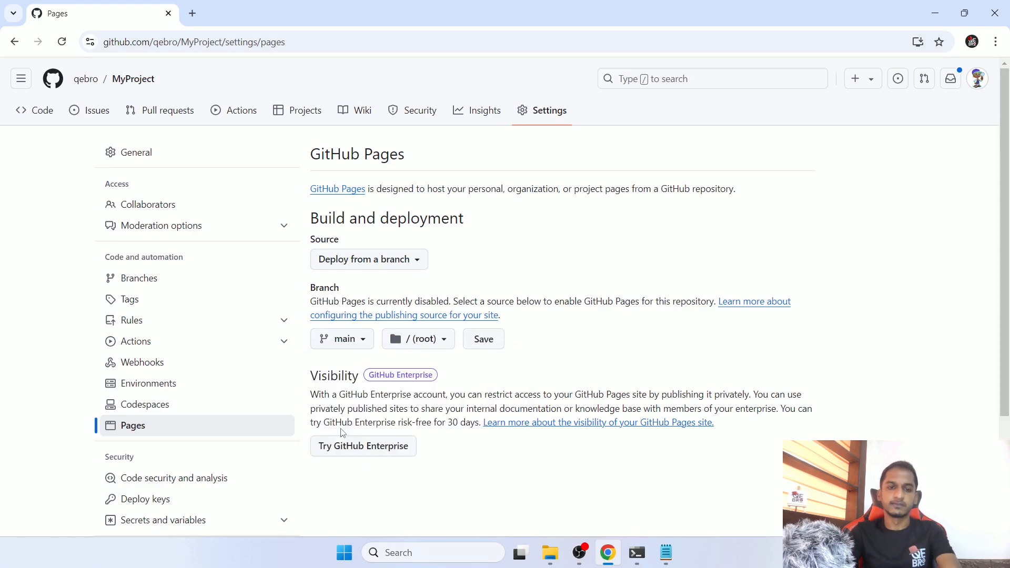
- Review the available publishing branches and deployment source options without changing them
{"action": "left_click", "coordinate": [360, 340]}
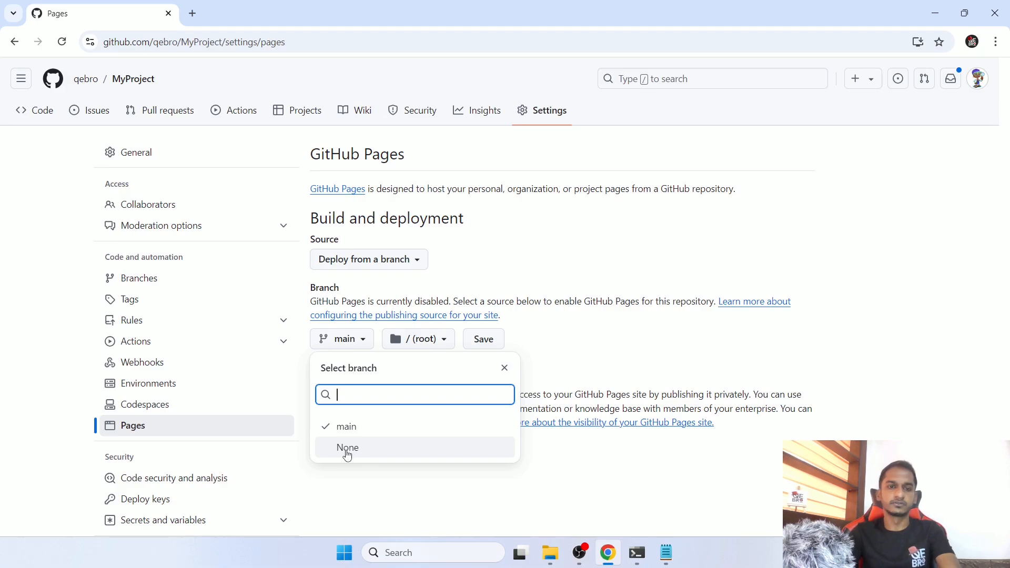
{"action": "left_click", "coordinate": [339, 344]}
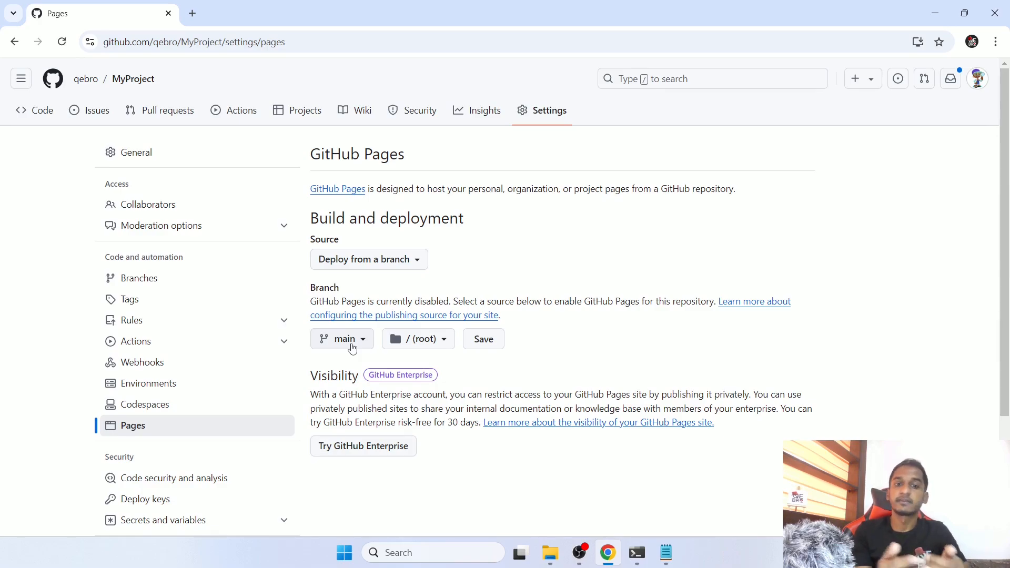
{"action": "left_click", "coordinate": [359, 259]}
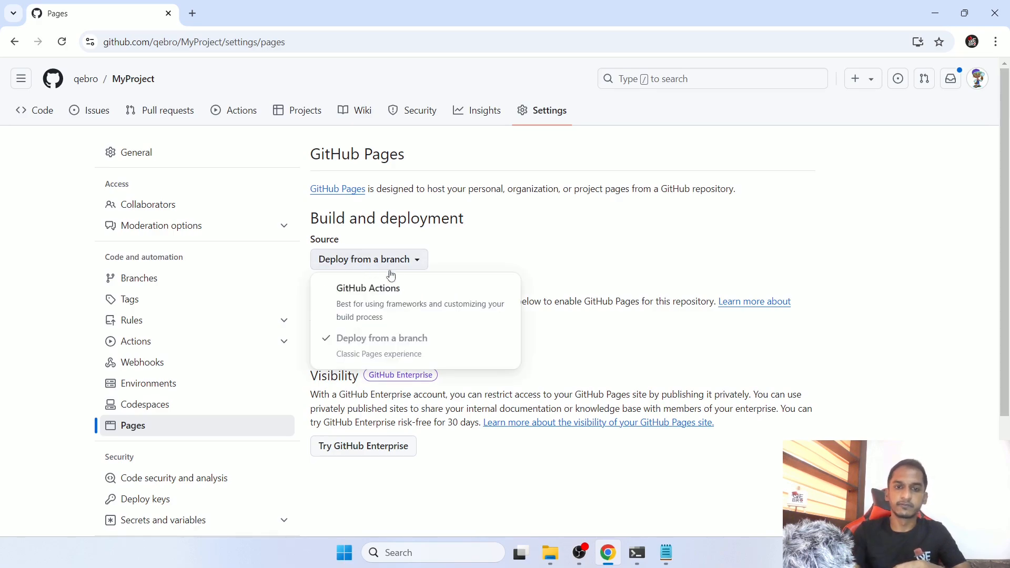
{"action": "left_click", "coordinate": [536, 235]}
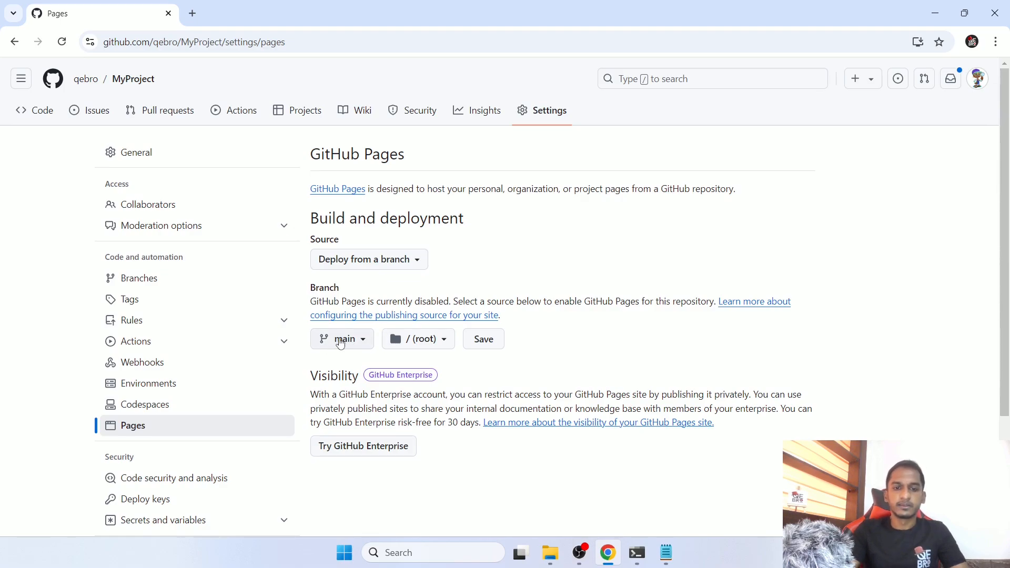
- Choose / (root) as the publishing folder, checking it against the repository's file list, and save the GitHub Pages source
{"action": "left_click", "coordinate": [428, 344]}
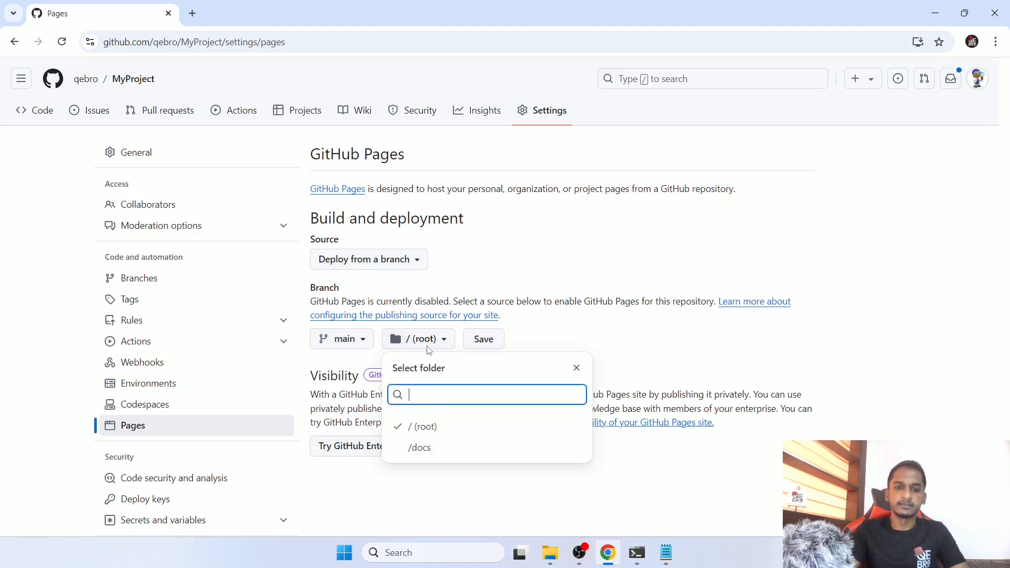
{"action": "left_click", "coordinate": [434, 429]}
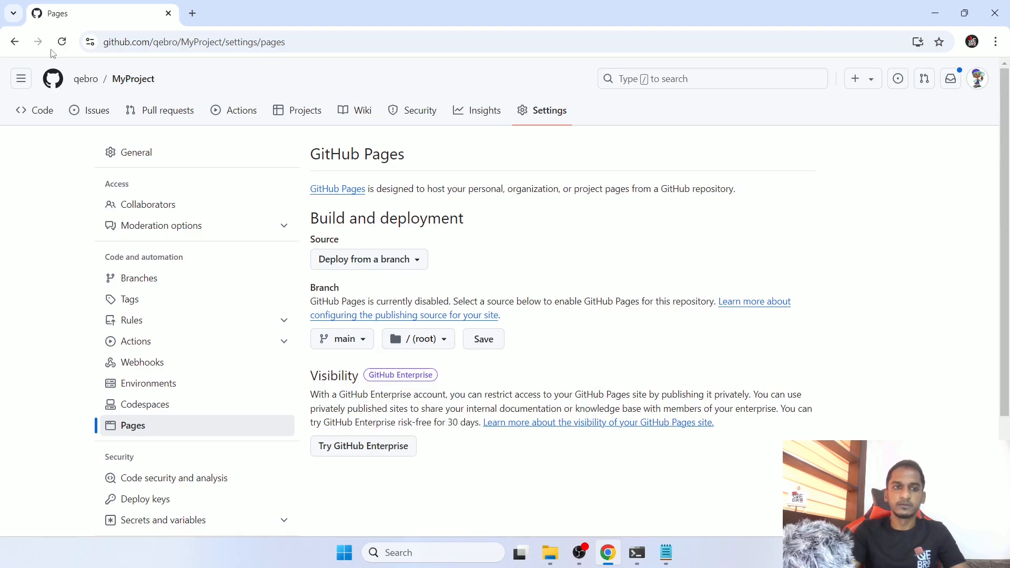
{"action": "left_click", "coordinate": [132, 86], "text": "ctrl"}
{"action": "left_click", "coordinate": [226, 15]}
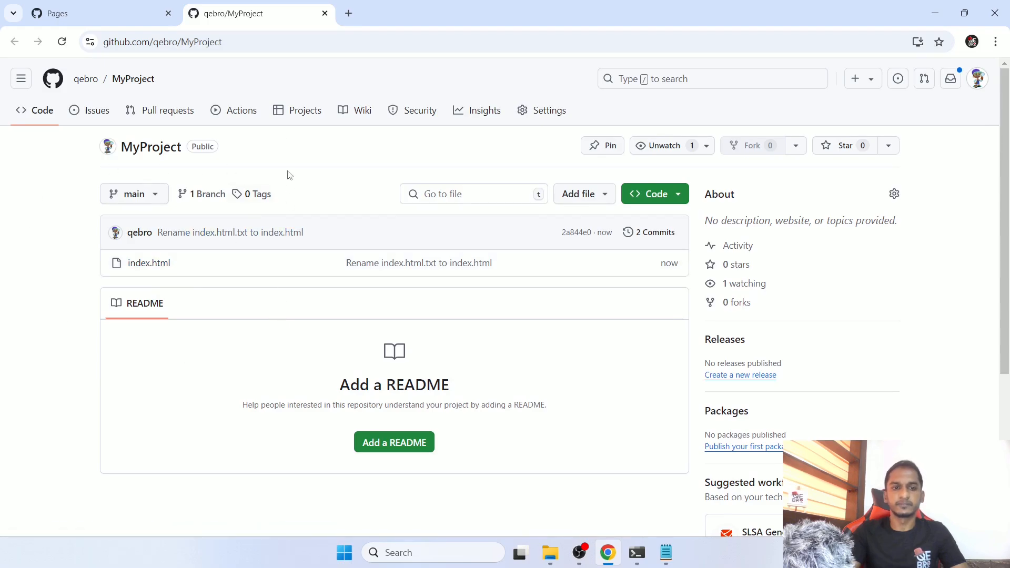
{"action": "left_click", "coordinate": [325, 14]}
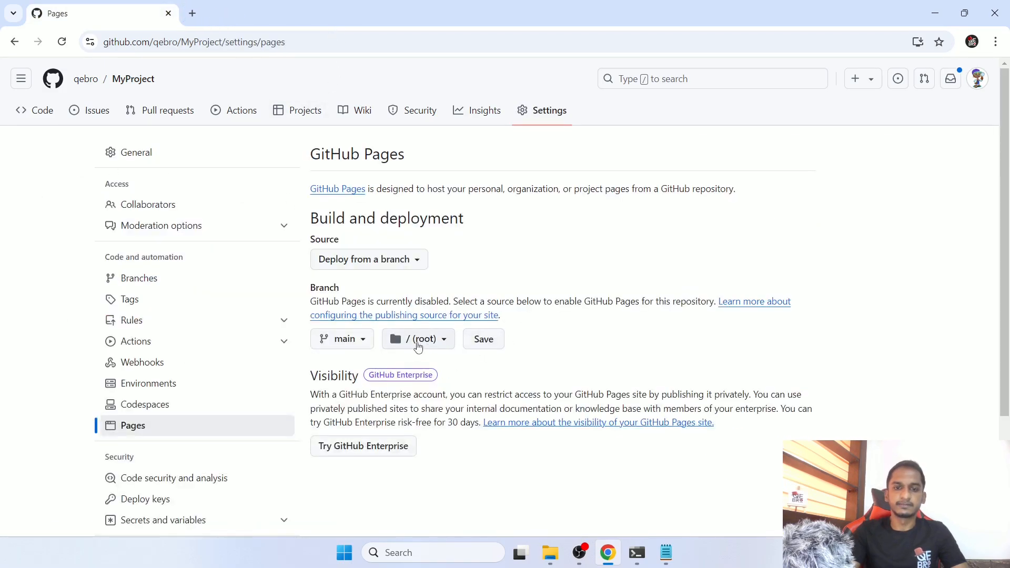
{"action": "left_click", "coordinate": [482, 340]}
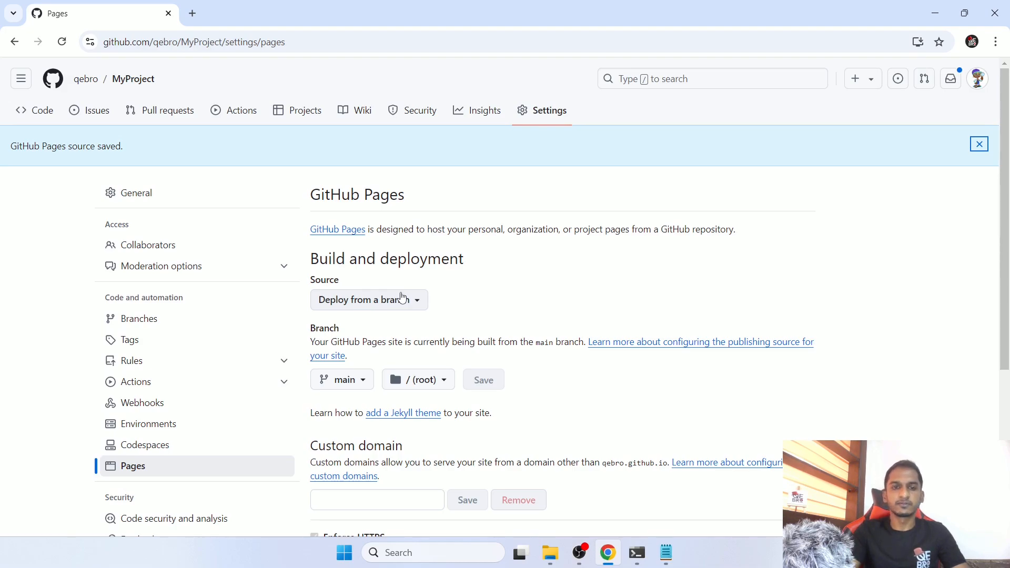
- Examine the default domain given in the Custom domain section of the GitHub Pages settings
{"action": "scroll", "coordinate": [410, 305], "scroll_direction": "down", "scroll_amount": 1}
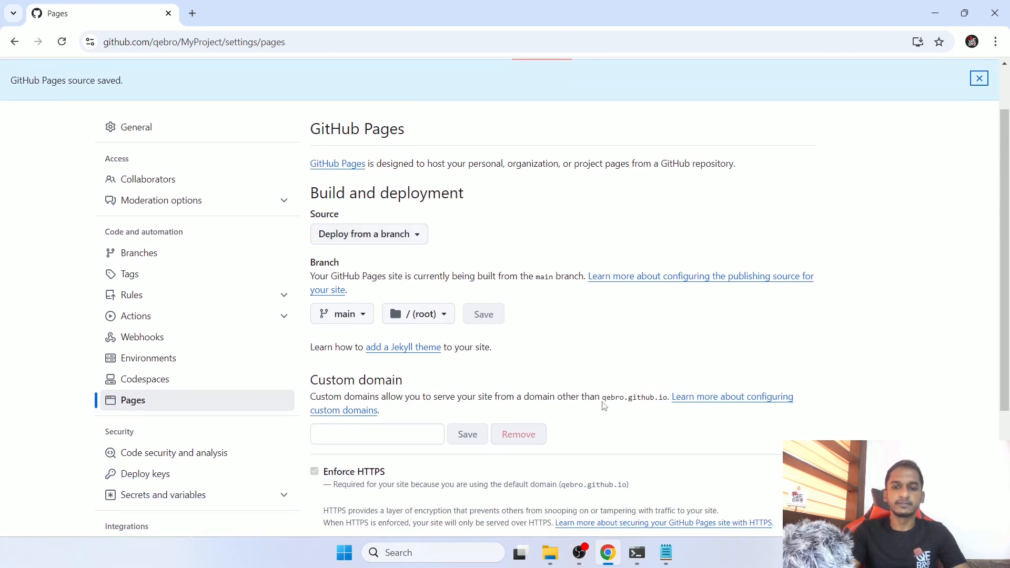
{"action": "left_click_drag", "start_coordinate": [602, 398], "coordinate": [668, 398]}
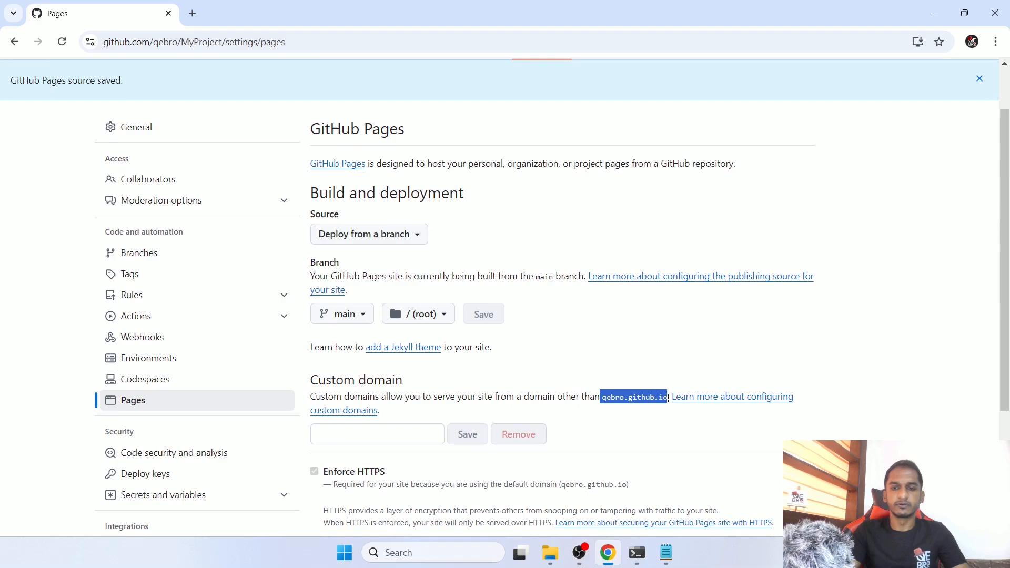
{"action": "scroll", "coordinate": [643, 399], "scroll_direction": "up", "scroll_amount": 1}
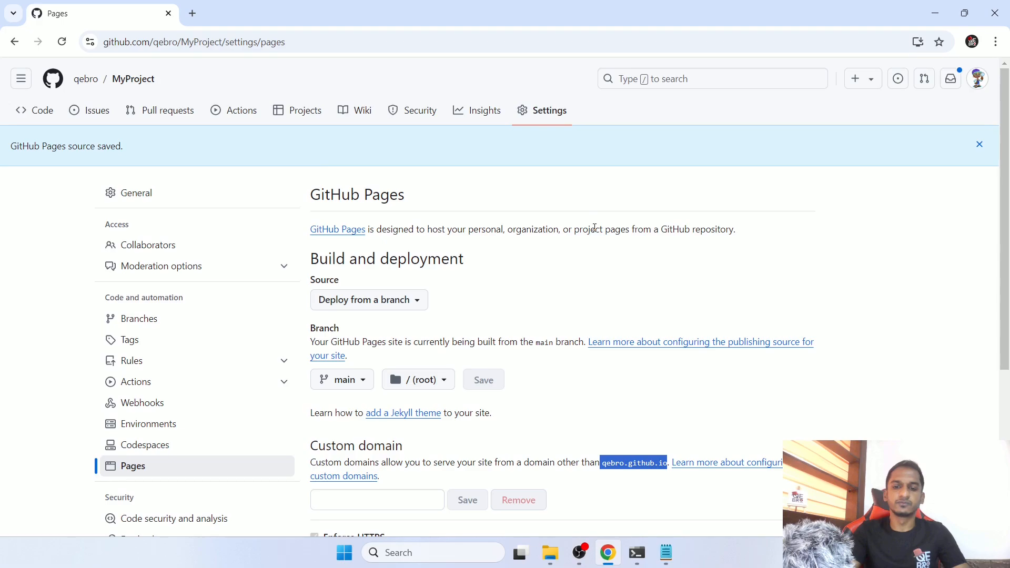
- Open the "pages build and deployment" workflow run, check its jobs and return to the workflow list
{"action": "left_click", "coordinate": [253, 122]}
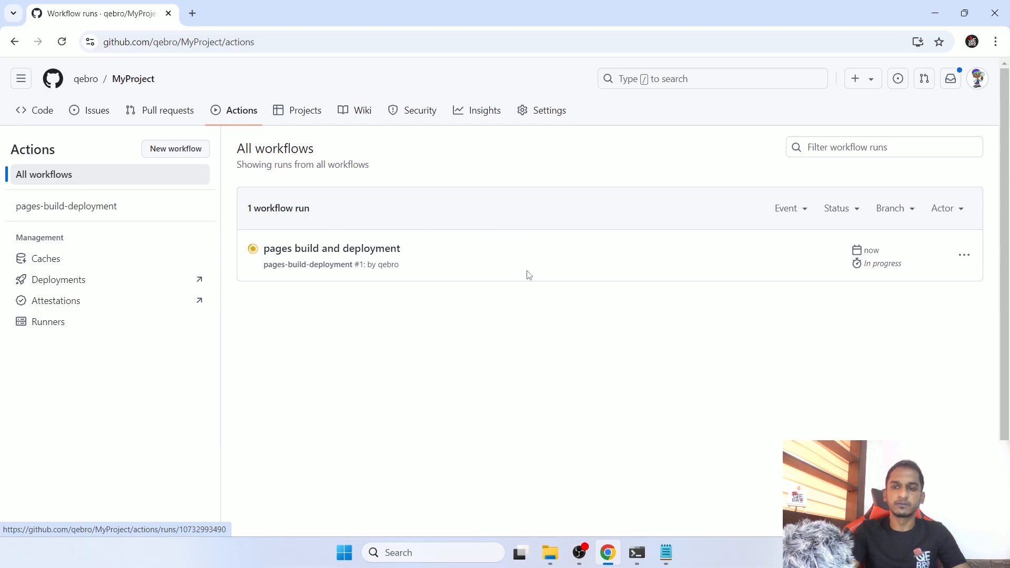
{"action": "left_click", "coordinate": [344, 250]}
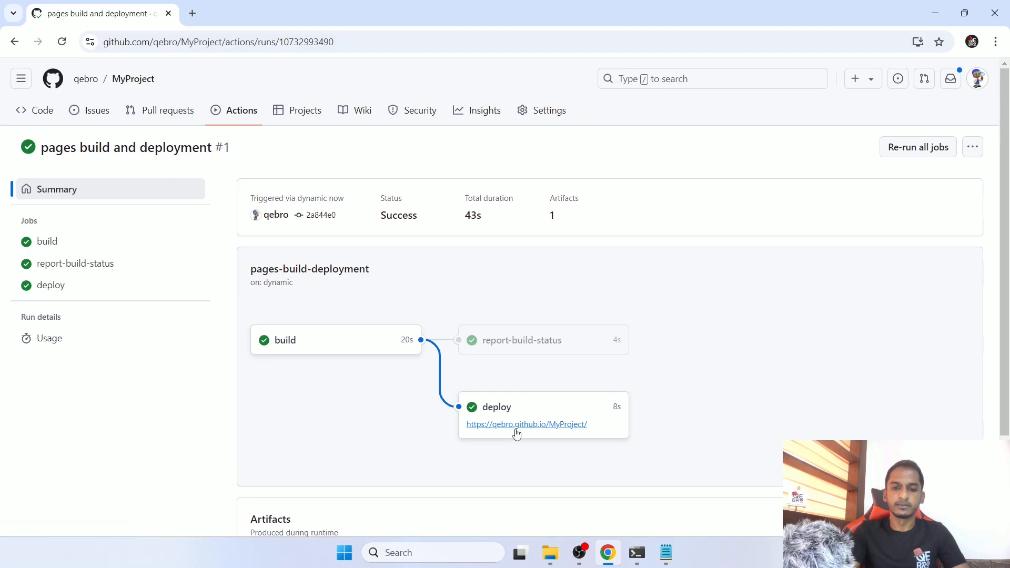
{"action": "left_click", "coordinate": [229, 122]}
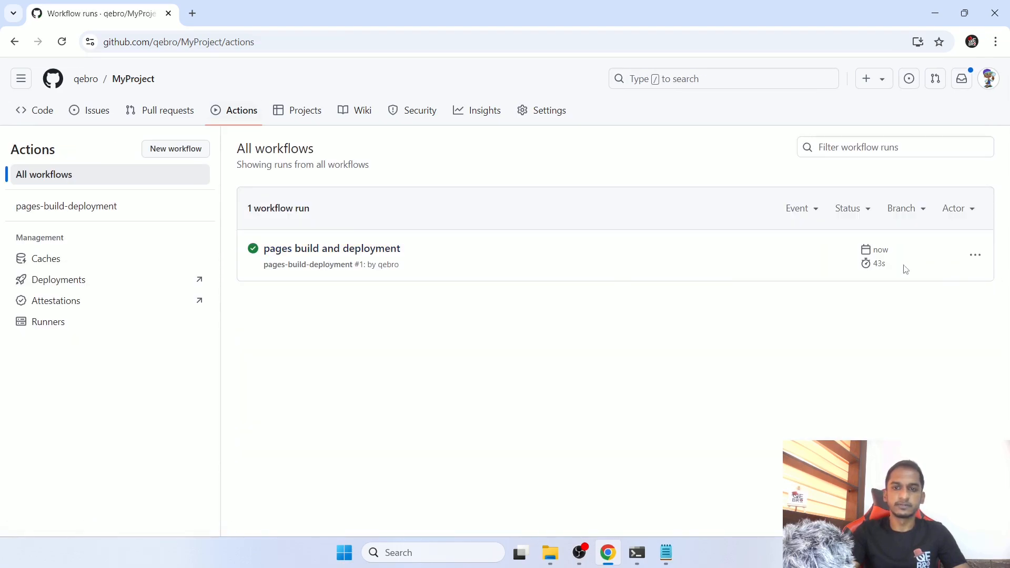
- Reopen the repository's GitHub Pages settings and visit the published site to check the rendered page
{"action": "left_click", "coordinate": [535, 117]}
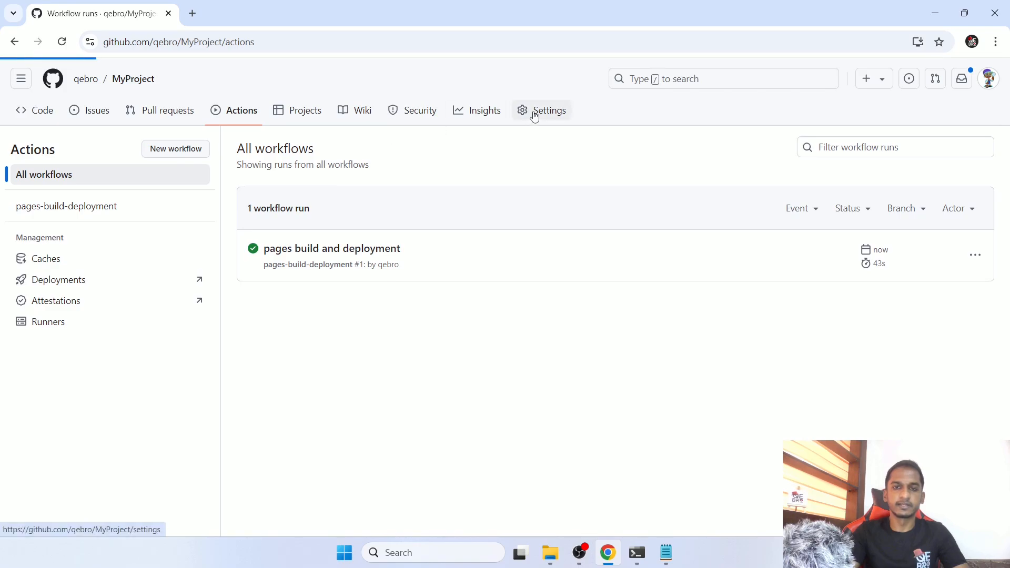
{"action": "left_click", "coordinate": [140, 433]}
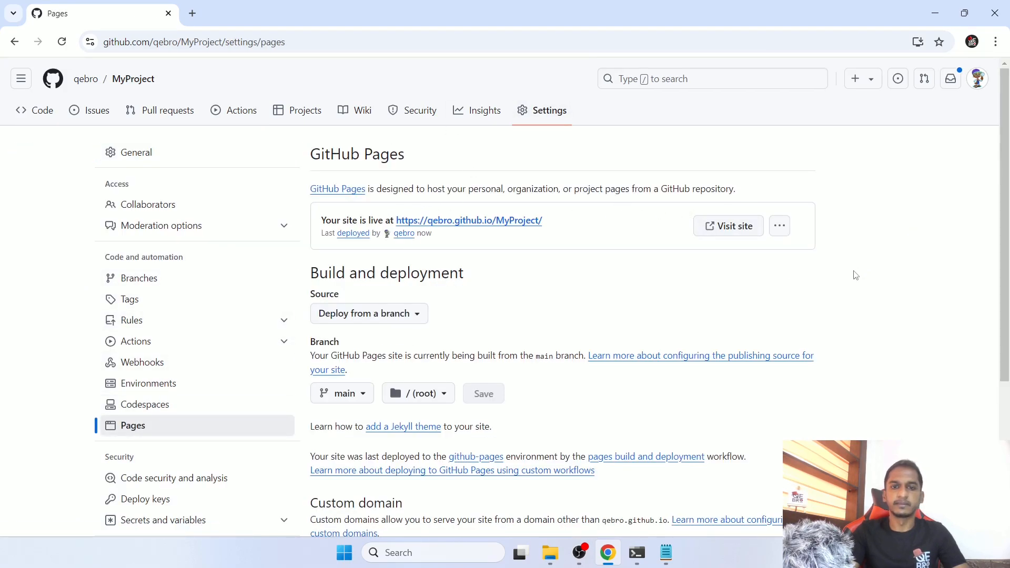
{"action": "left_click_drag", "start_coordinate": [324, 221], "coordinate": [383, 221]}
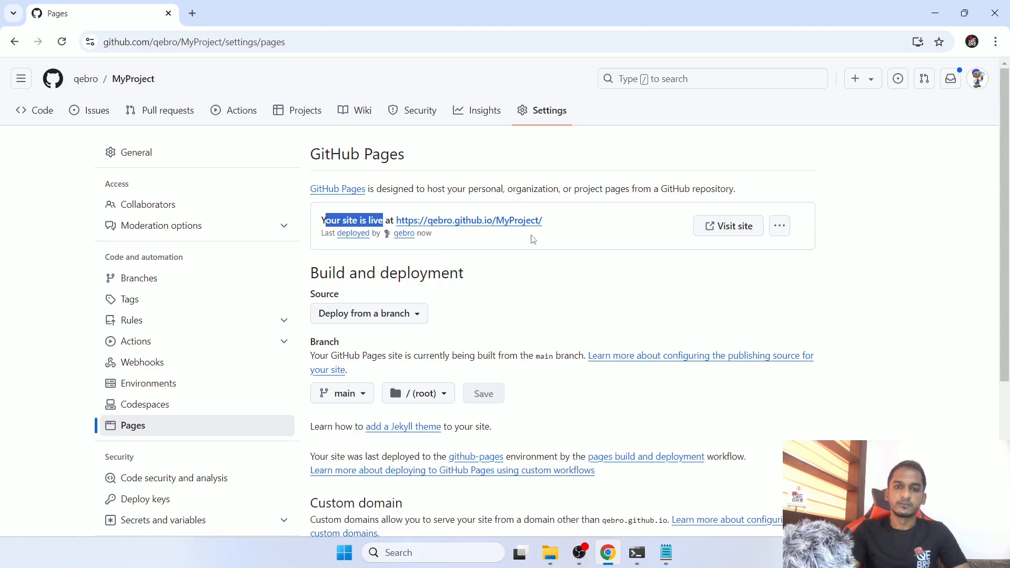
{"action": "left_click", "coordinate": [744, 225]}
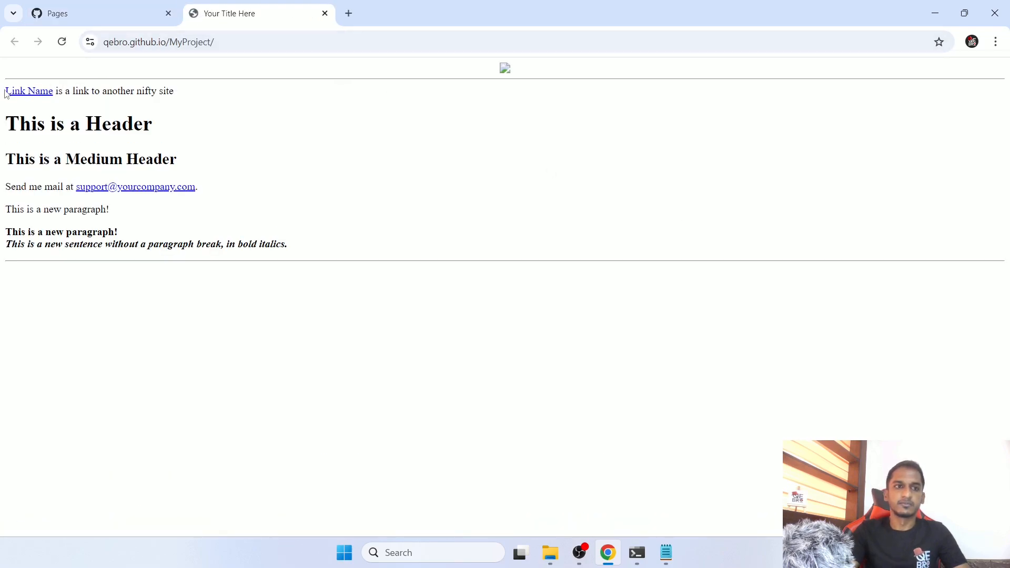
{"action": "left_click_drag", "start_coordinate": [5, 90], "coordinate": [379, 251]}
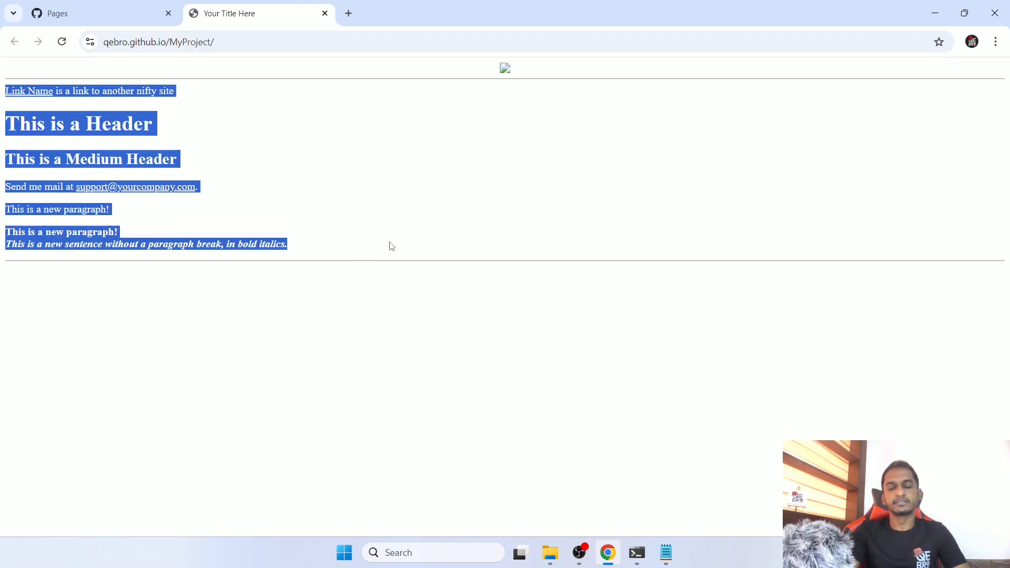
{"action": "left_click", "coordinate": [394, 245]}
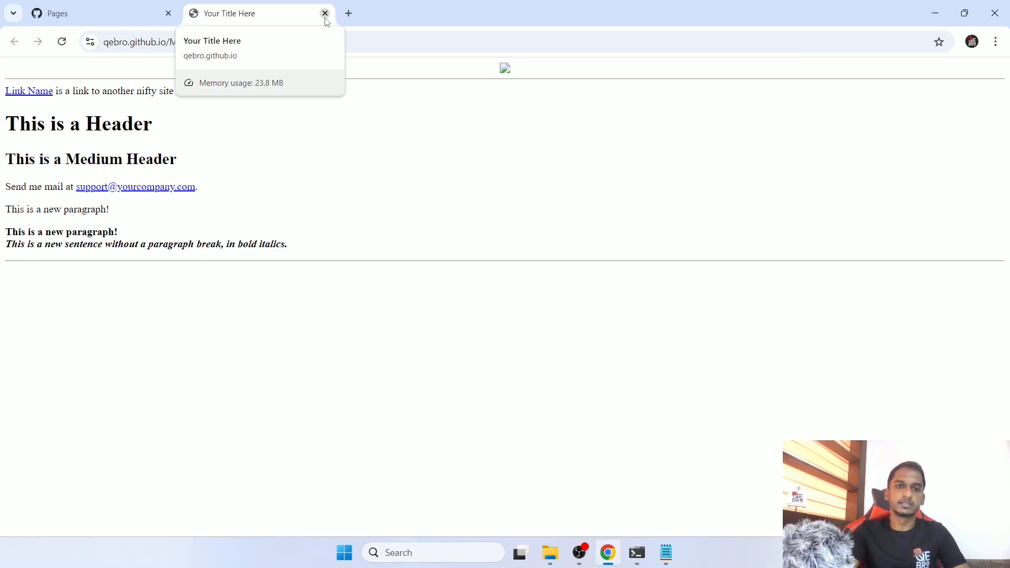
- Close the published site and check the default domain in the Custom domain section of the GitHub Pages settings
{"action": "left_click", "coordinate": [326, 15]}
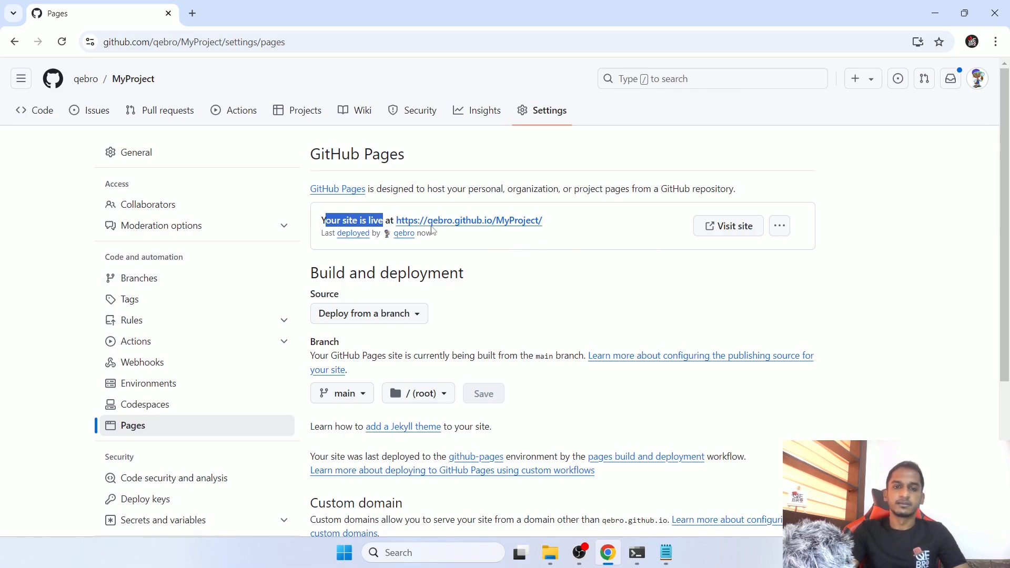
{"action": "scroll", "coordinate": [975, 350], "scroll_direction": "down", "scroll_amount": 4}
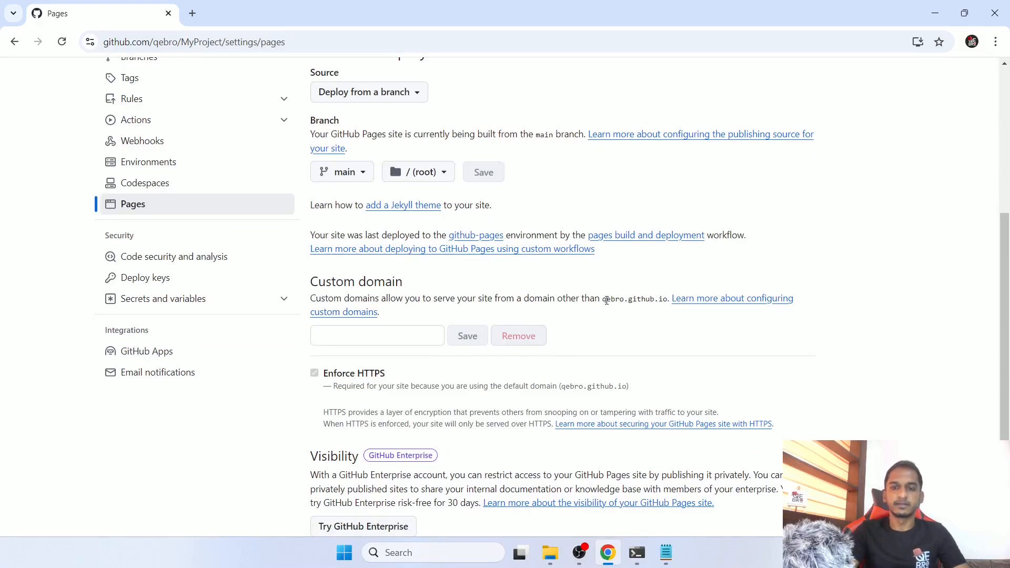
{"action": "left_click_drag", "start_coordinate": [604, 300], "coordinate": [667, 298]}
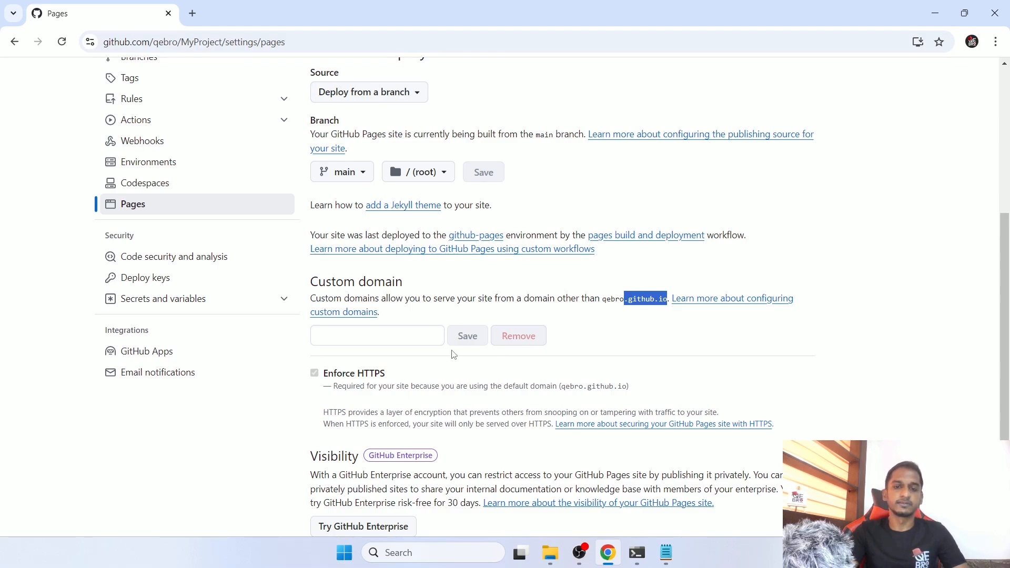
- Open the GitHub Docs article on configuring a custom domain, skim its topics and close it
{"action": "middle_click", "coordinate": [713, 305]}
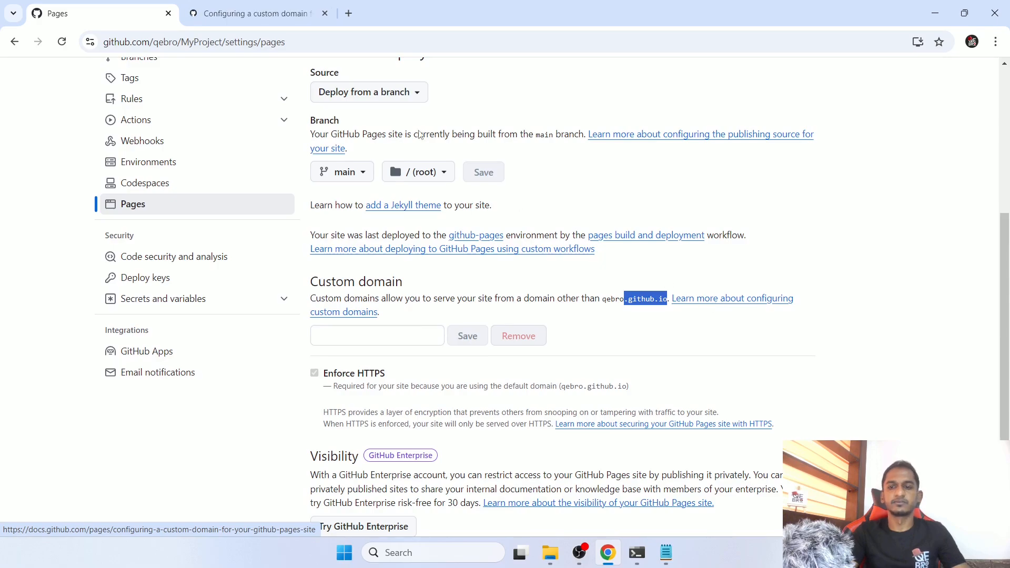
{"action": "left_click", "coordinate": [267, 20]}
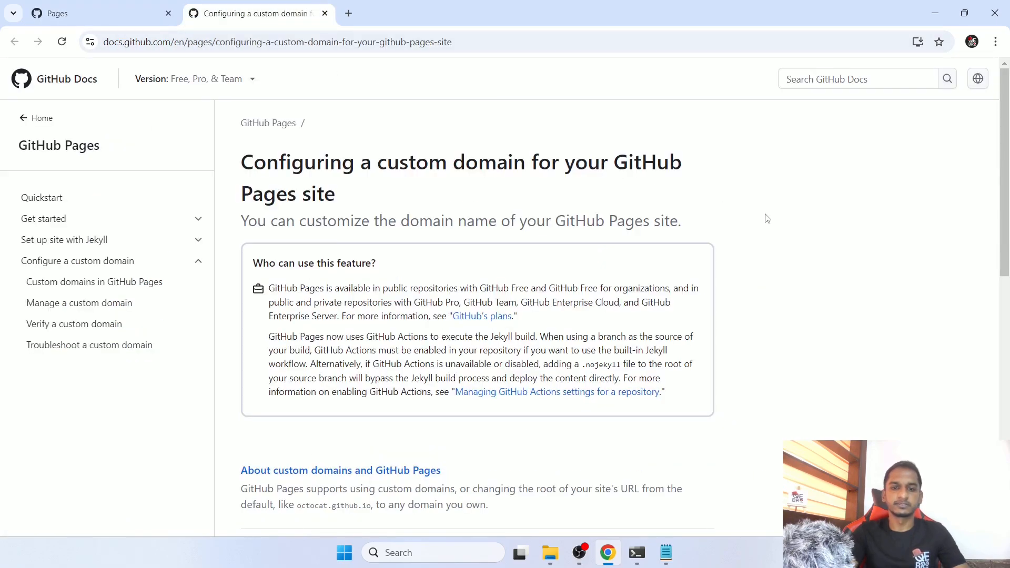
{"action": "scroll", "coordinate": [765, 218], "scroll_direction": "down", "scroll_amount": 3}
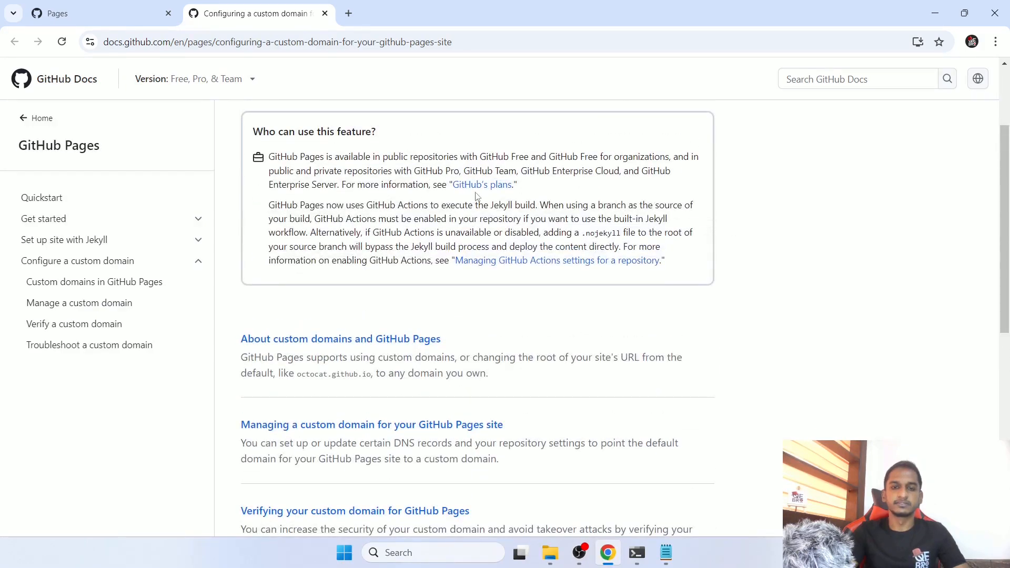
{"action": "scroll", "coordinate": [477, 197], "scroll_direction": "down", "scroll_amount": 4}
{"action": "scroll", "coordinate": [478, 197], "scroll_direction": "down", "scroll_amount": 4}
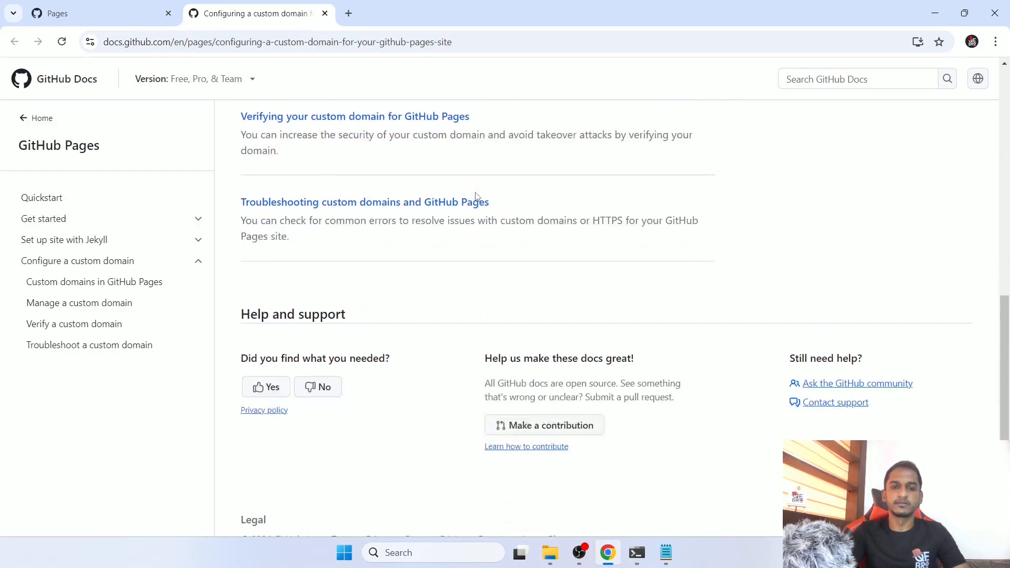
{"action": "left_click", "coordinate": [325, 14]}
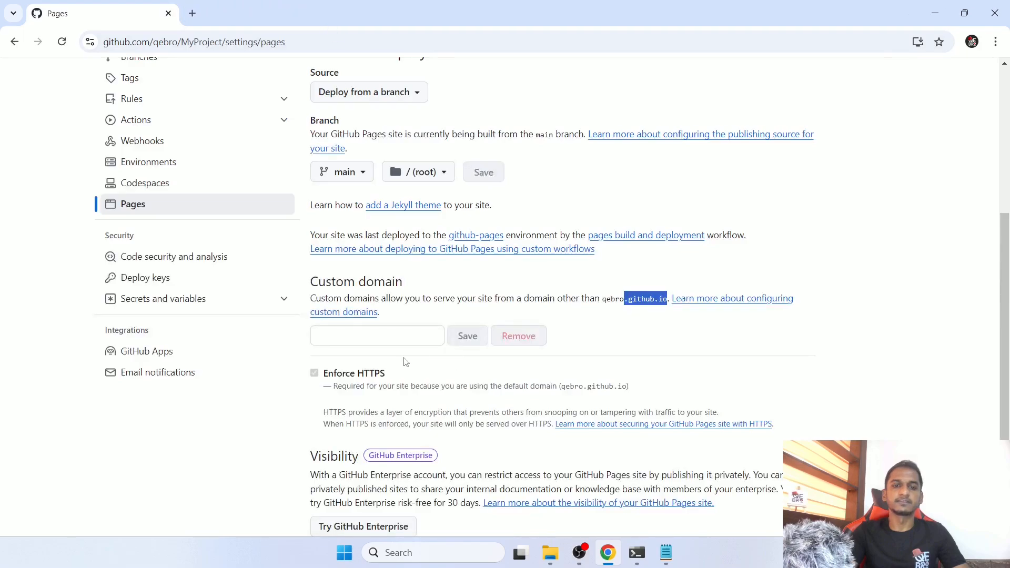
- Compare the Custom domain field and default domain with the live site address in the GitHub Pages settings
{"action": "left_click", "coordinate": [337, 334]}
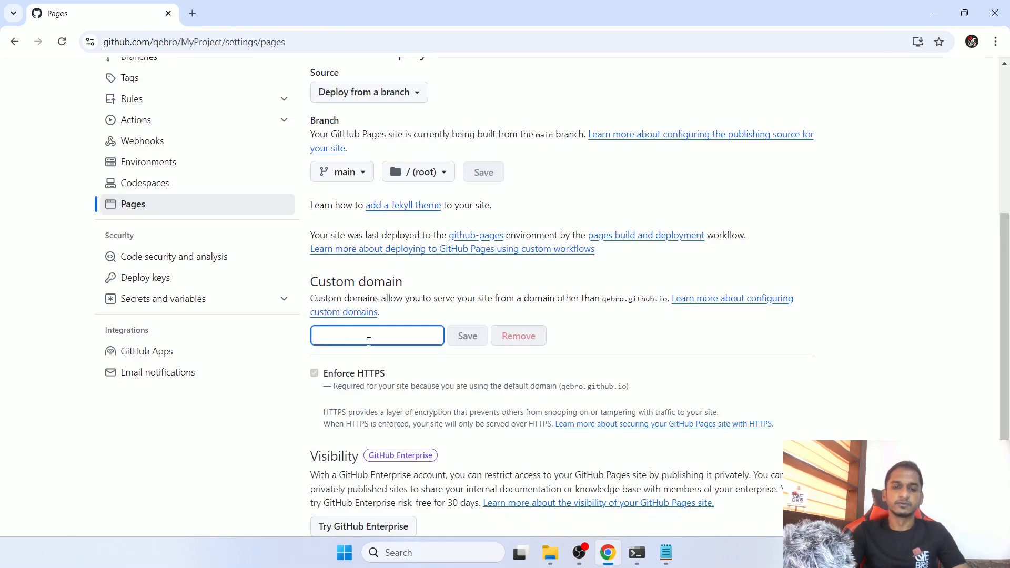
{"action": "scroll", "coordinate": [368, 337], "scroll_direction": "up", "scroll_amount": 3}
{"action": "scroll", "coordinate": [571, 380], "scroll_direction": "down", "scroll_amount": 3}
{"action": "left_click_drag", "start_coordinate": [602, 298], "coordinate": [668, 303]}
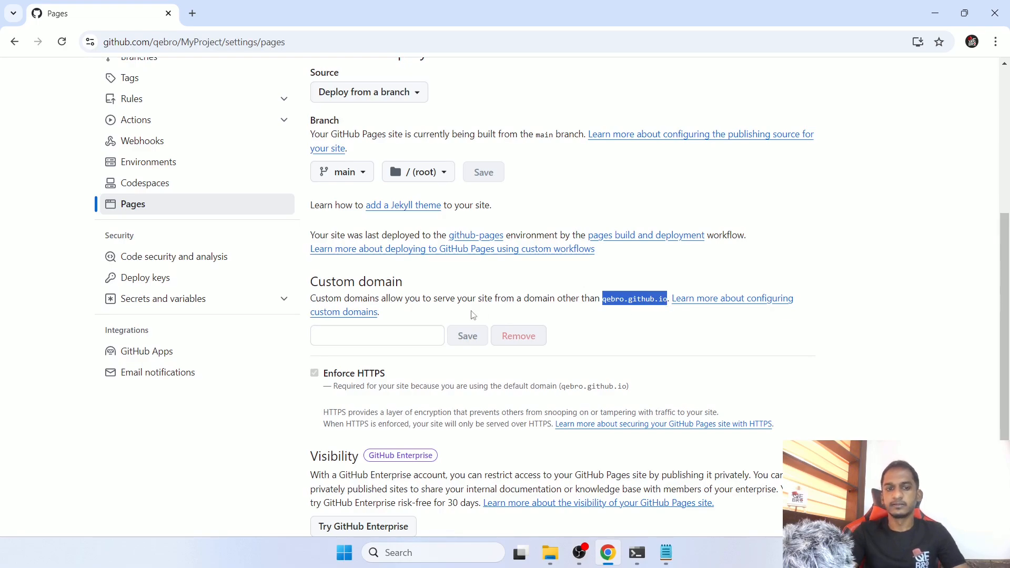
{"action": "left_click", "coordinate": [397, 334]}
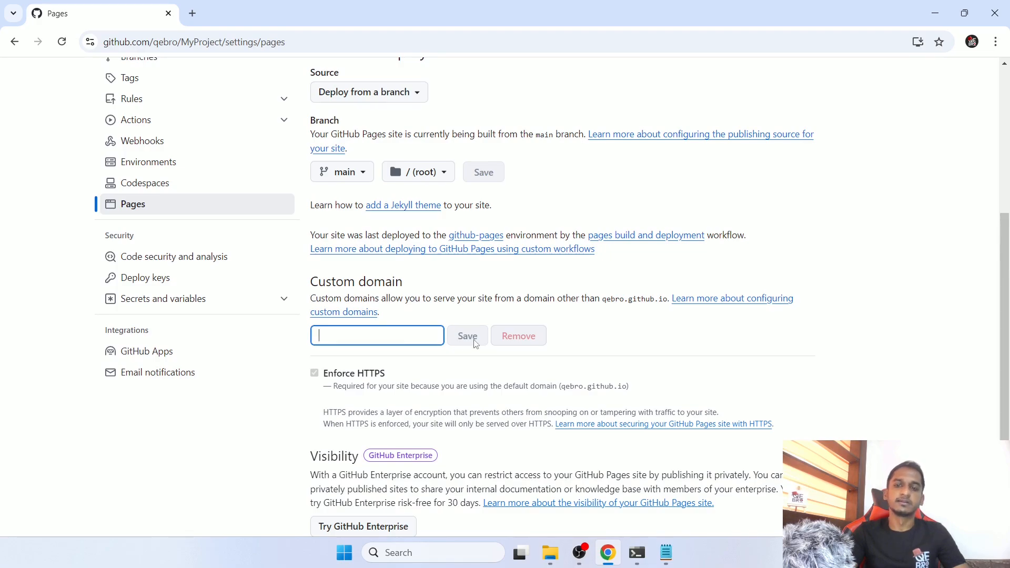
{"action": "scroll", "coordinate": [475, 344], "scroll_direction": "up", "scroll_amount": 4}
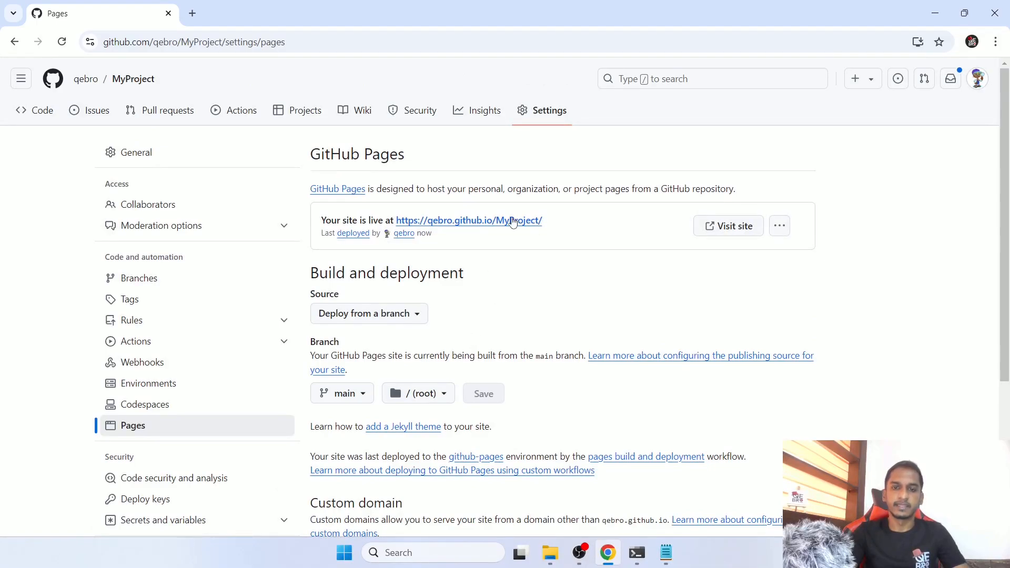
{"action": "scroll", "coordinate": [565, 262], "scroll_direction": "down", "scroll_amount": 4}
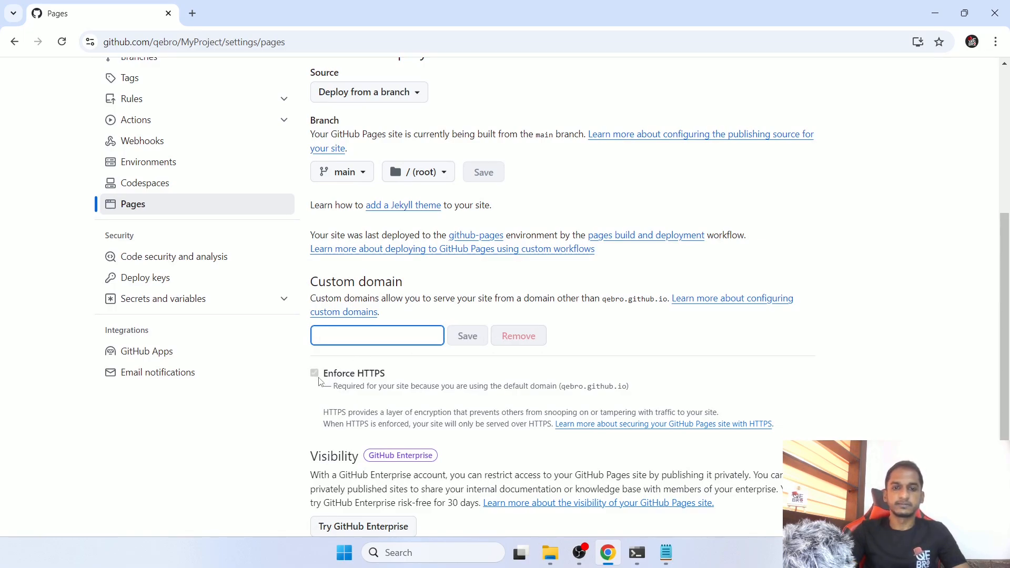
{"action": "scroll", "coordinate": [322, 380], "scroll_direction": "up", "scroll_amount": 5}
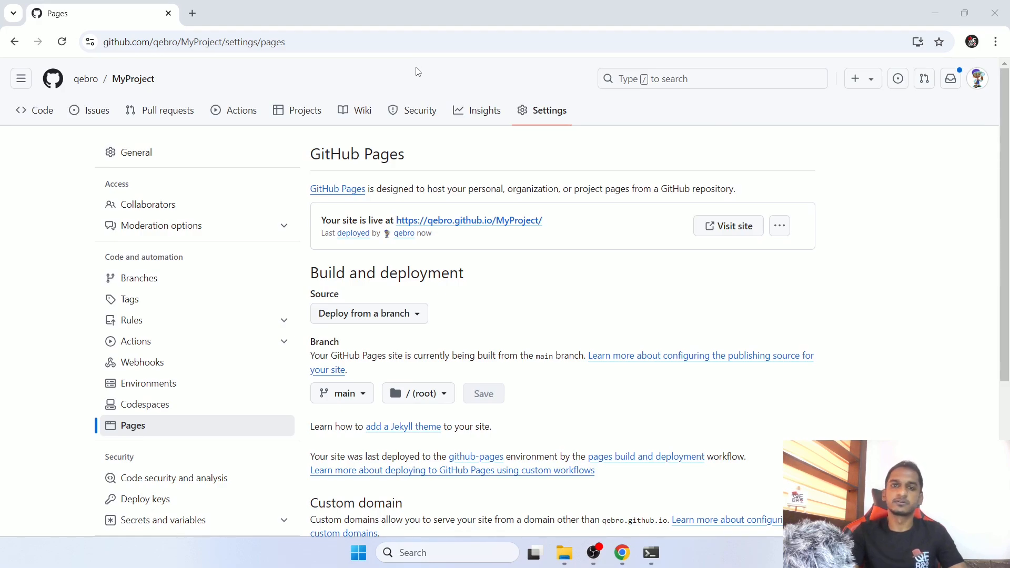
- Open the account's gists page and check its gist.github.com address and the starred gists
{"action": "left_click", "coordinate": [979, 82]}
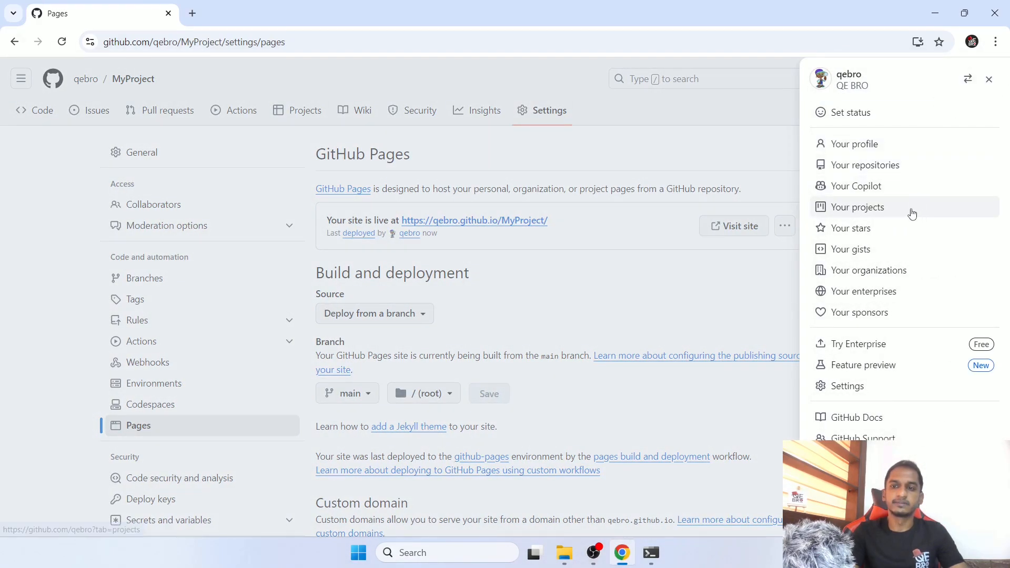
{"action": "left_click", "coordinate": [854, 254]}
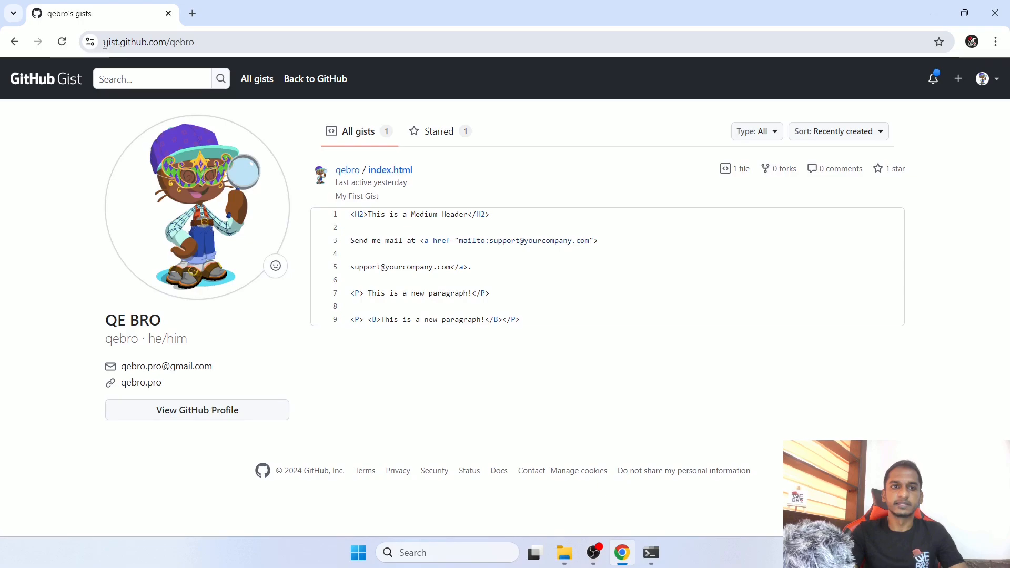
{"action": "left_click", "coordinate": [125, 45]}
{"action": "left_click", "coordinate": [114, 47]}
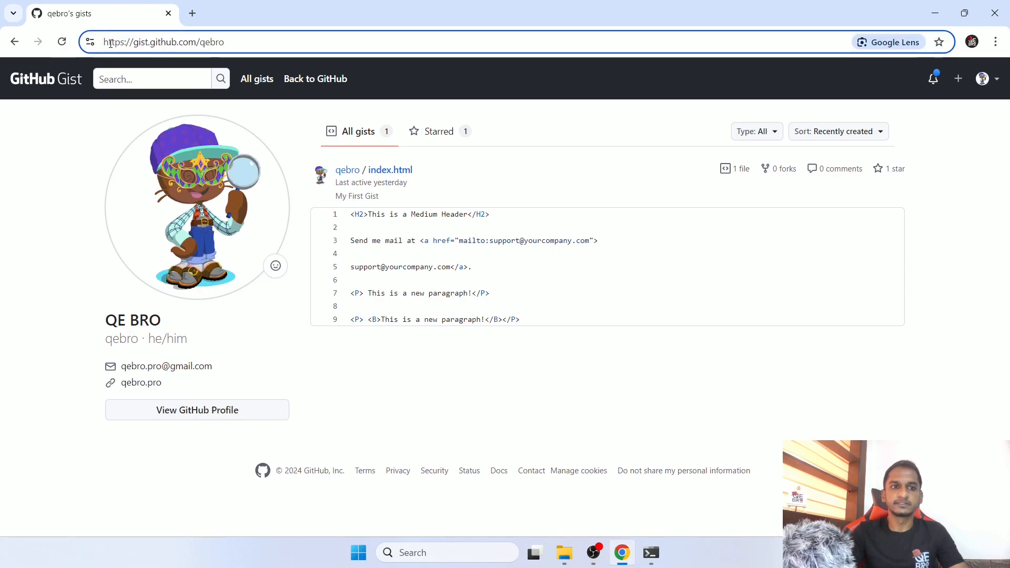
{"action": "left_click_drag", "start_coordinate": [134, 42], "coordinate": [197, 43]}
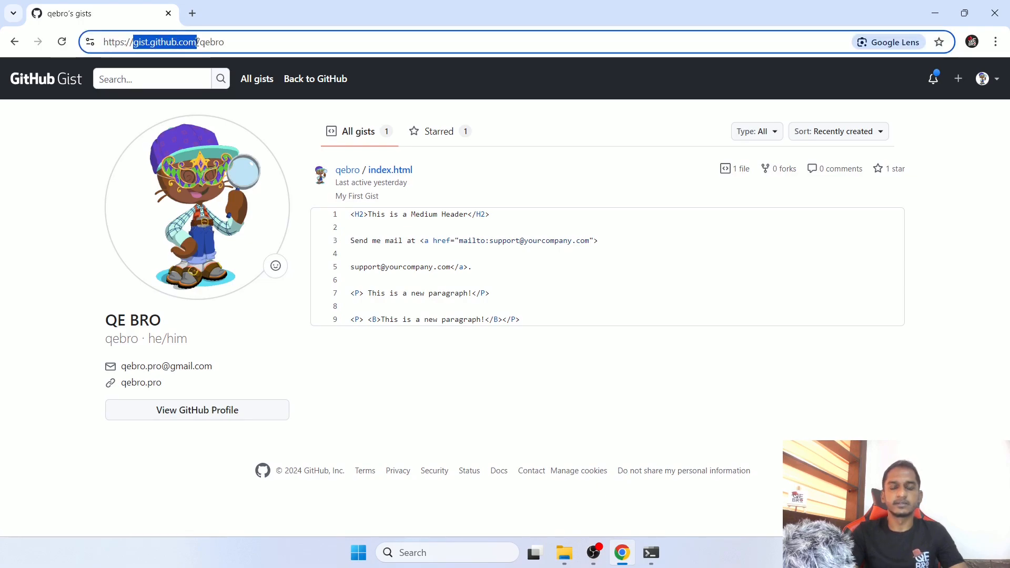
{"action": "left_click", "coordinate": [606, 211]}
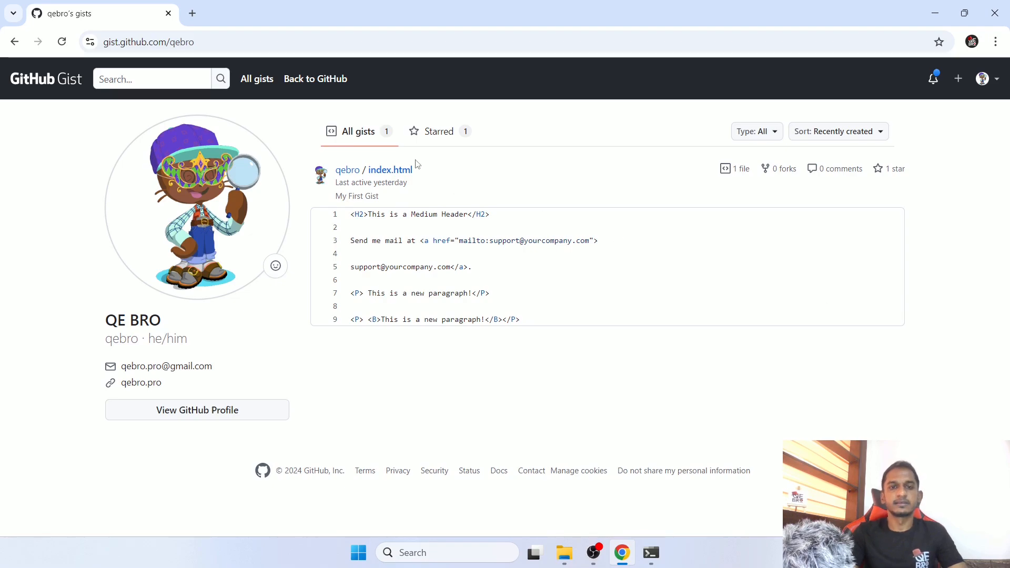
{"action": "left_click", "coordinate": [458, 132]}
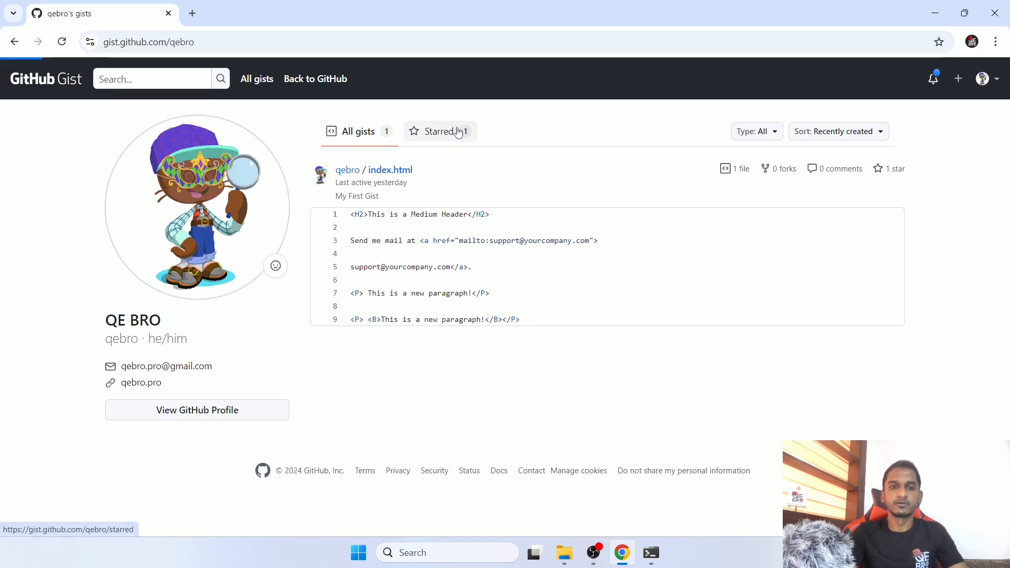
{"action": "left_click", "coordinate": [378, 133]}
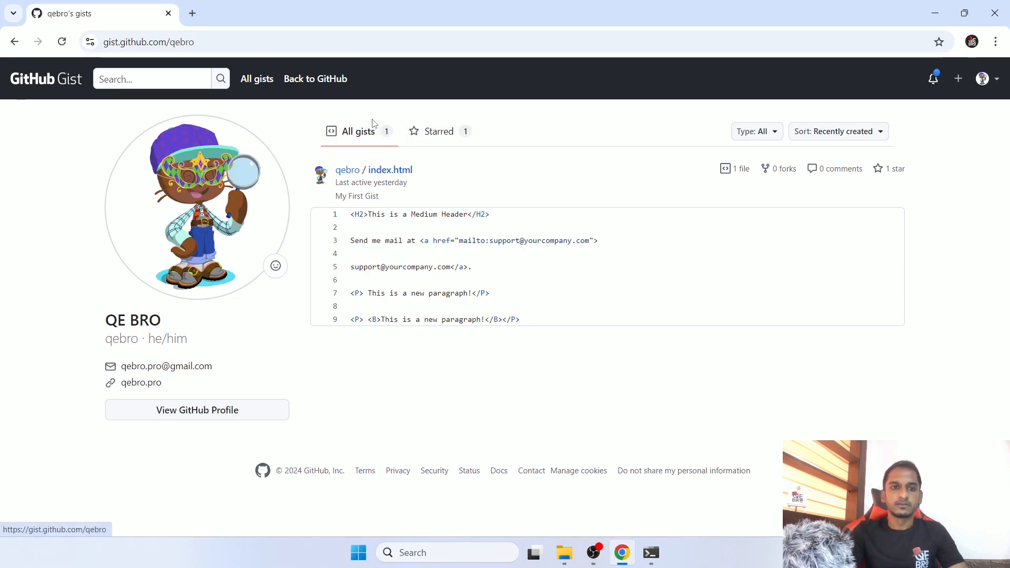
- Browse the recently created public gists on the Discover gists page
{"action": "left_click", "coordinate": [258, 79]}
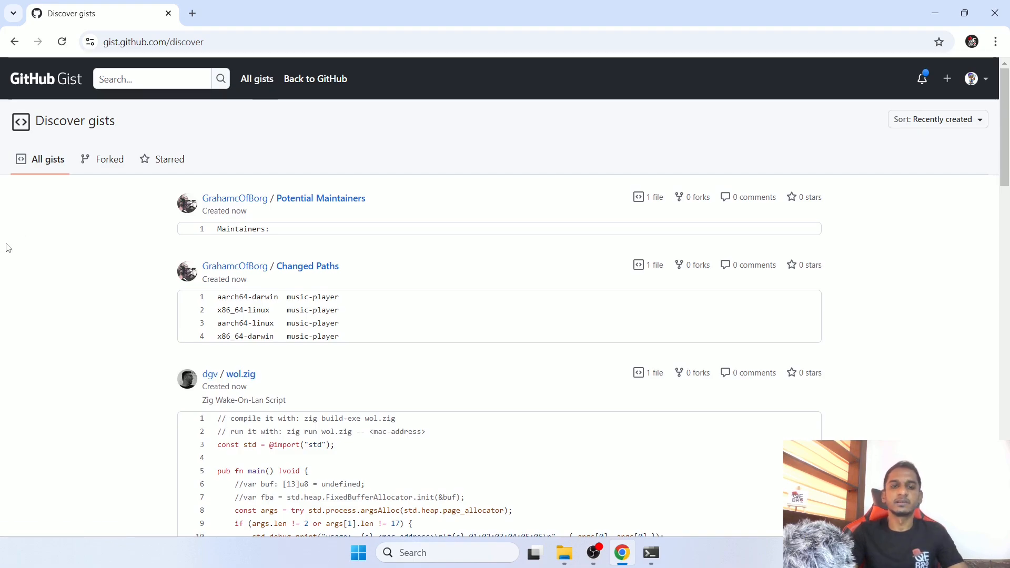
{"action": "scroll", "coordinate": [11, 265], "scroll_direction": "down", "scroll_amount": 8}
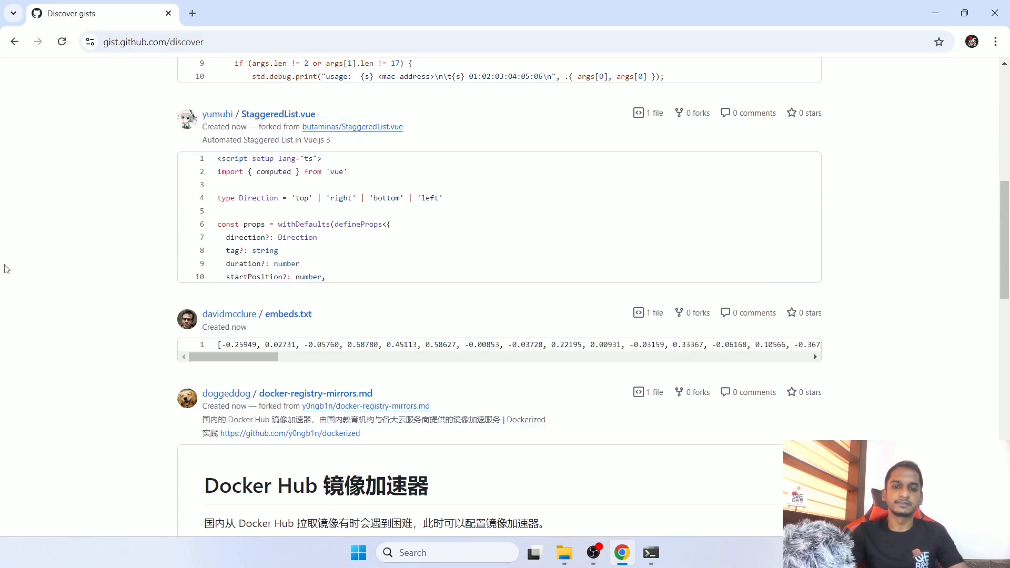
{"action": "scroll", "coordinate": [4, 267], "scroll_direction": "down", "scroll_amount": 3}
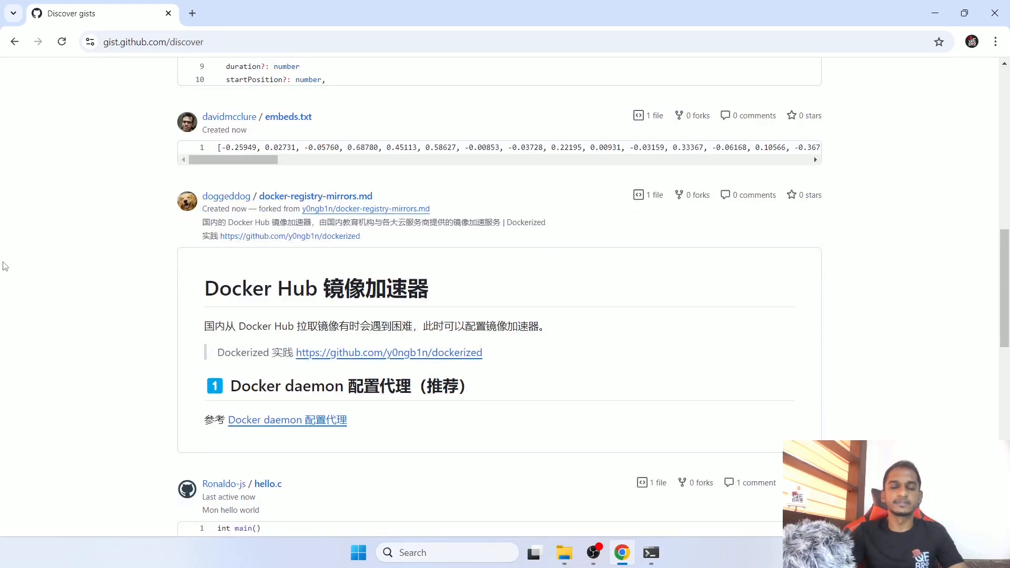
{"action": "scroll", "coordinate": [2, 264], "scroll_direction": "down", "scroll_amount": 4}
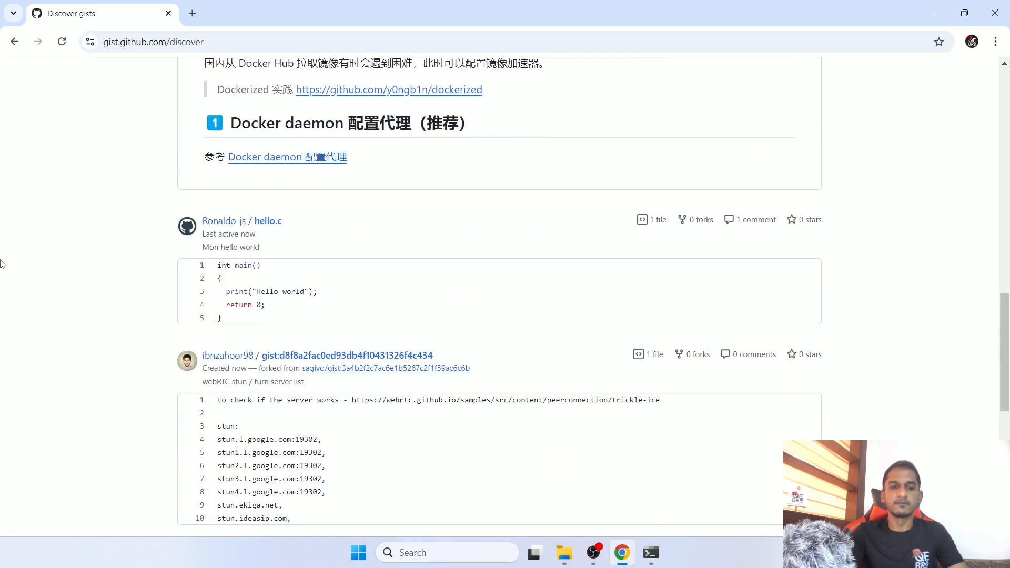
{"action": "scroll", "coordinate": [3, 264], "scroll_direction": "down", "scroll_amount": 4}
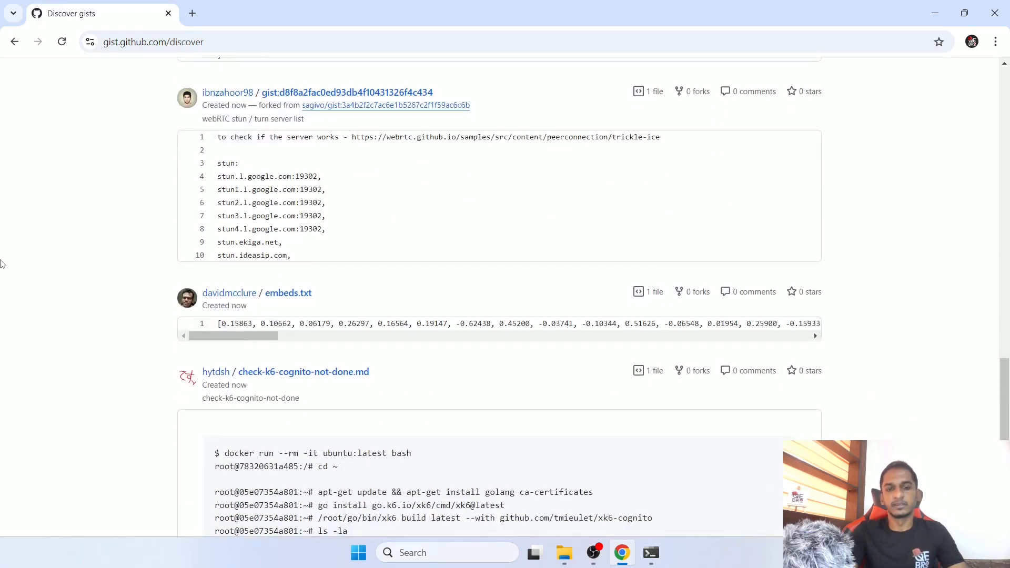
{"action": "scroll", "coordinate": [4, 263], "scroll_direction": "down", "scroll_amount": 4}
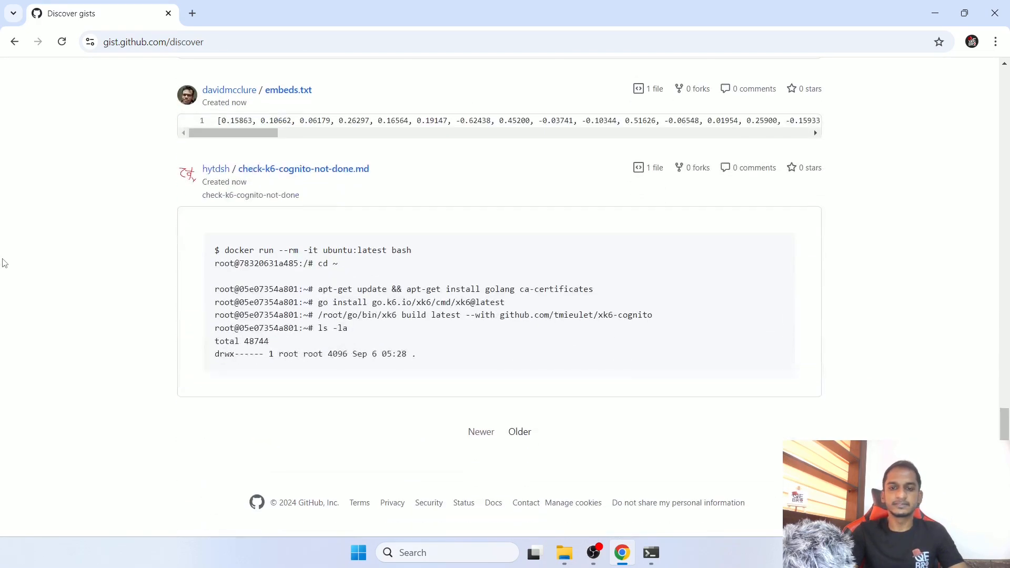
{"action": "scroll", "coordinate": [4, 263], "scroll_direction": "up", "scroll_amount": 15}
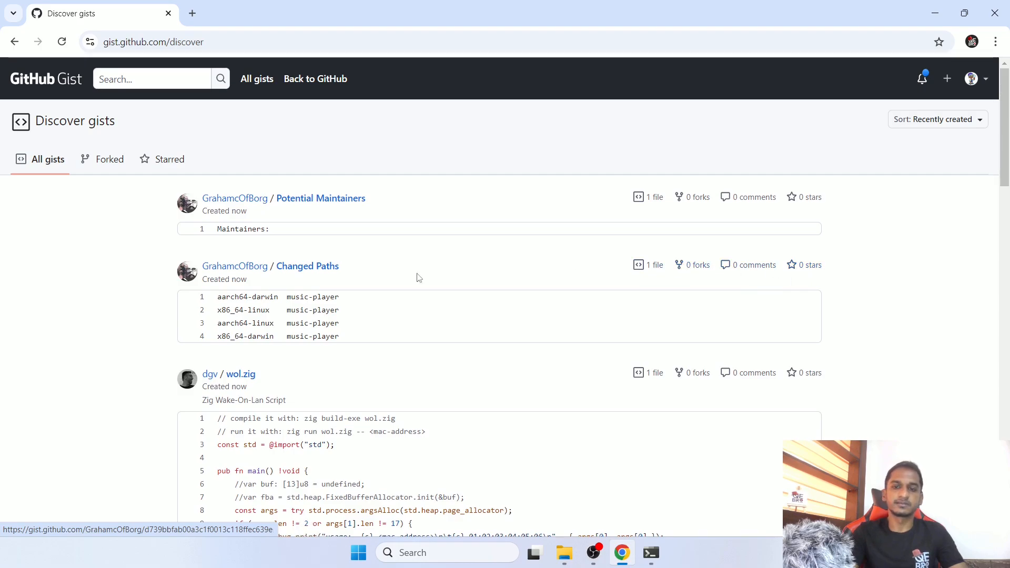
- Open the public gist "Changed Paths" and review its embed, share and clone options
{"action": "left_click", "coordinate": [316, 271]}
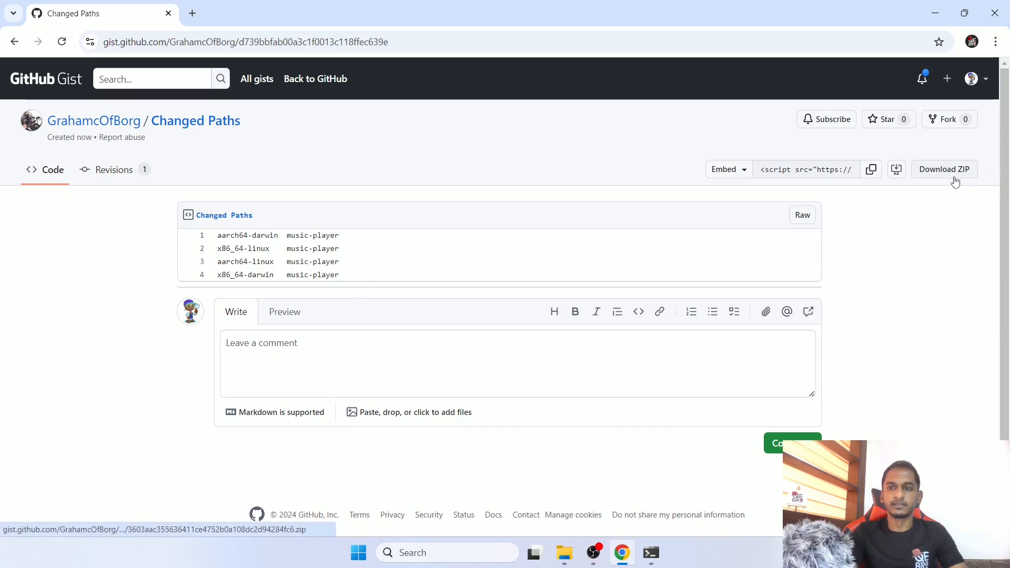
{"action": "left_click", "coordinate": [728, 169]}
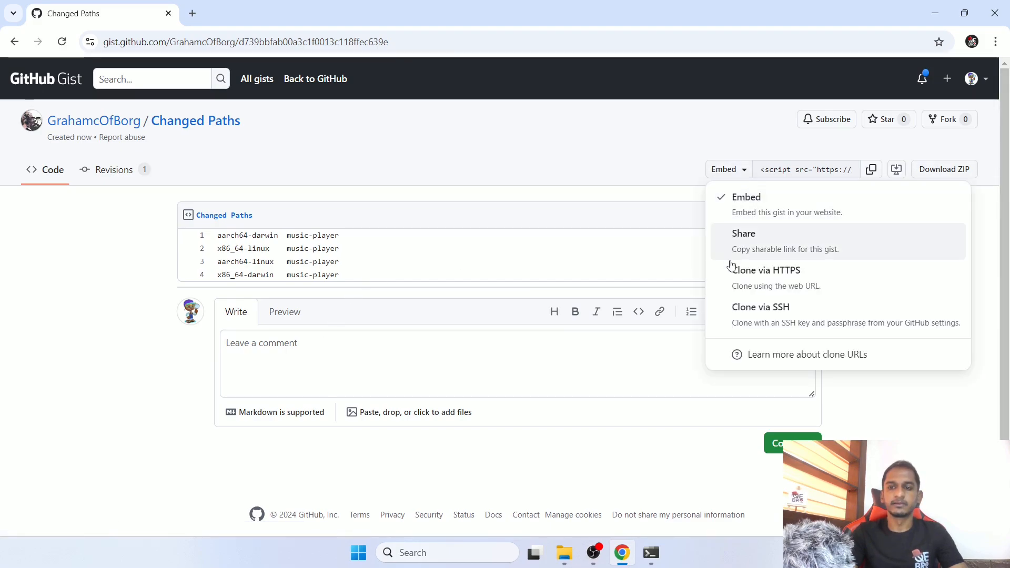
{"action": "left_click", "coordinate": [666, 159]}
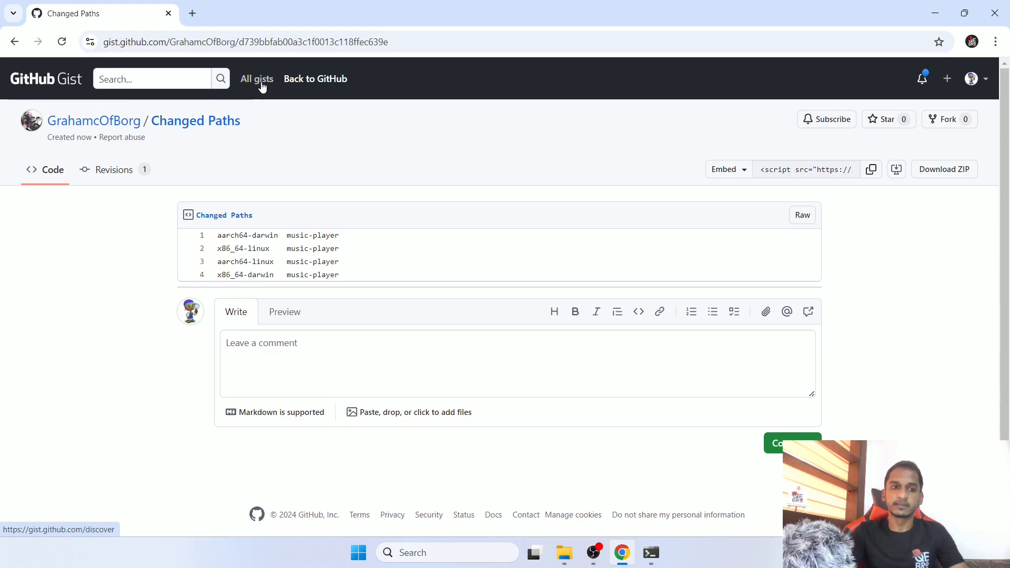
- Return to the account's own gists and open a blank form for creating a new gist
{"action": "left_click", "coordinate": [950, 86]}
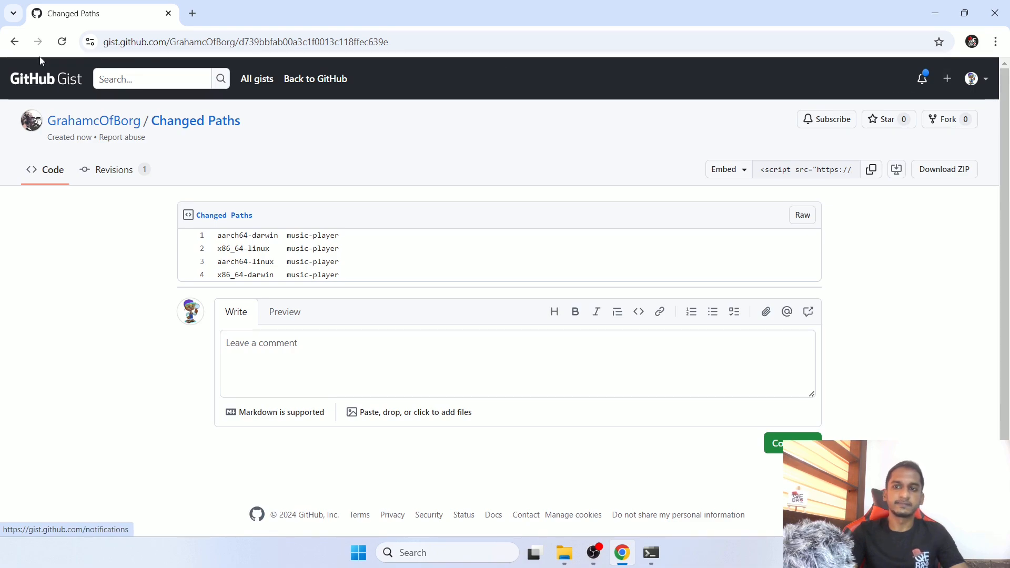
{"action": "left_click", "coordinate": [986, 85]}
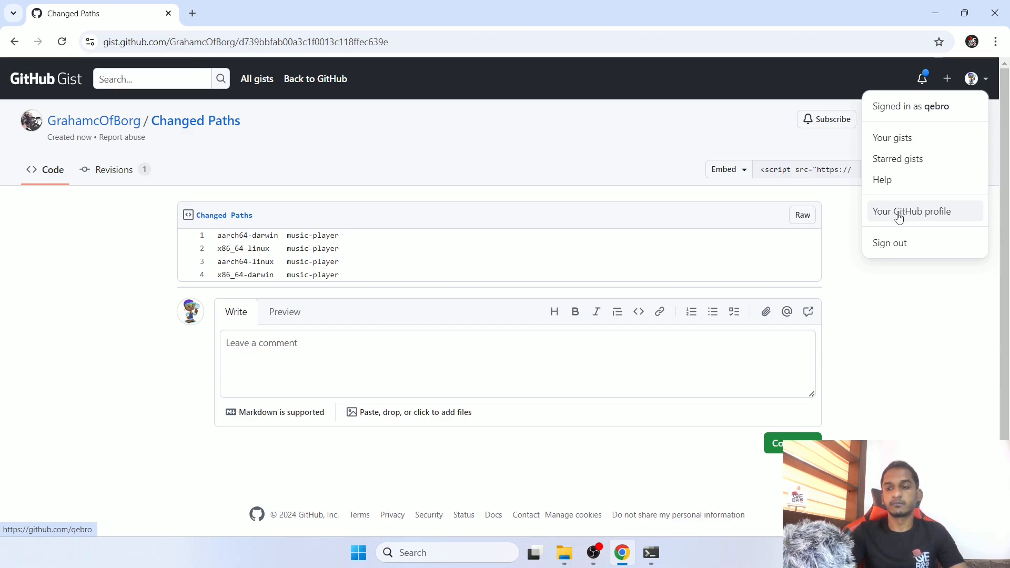
{"action": "left_click", "coordinate": [911, 143]}
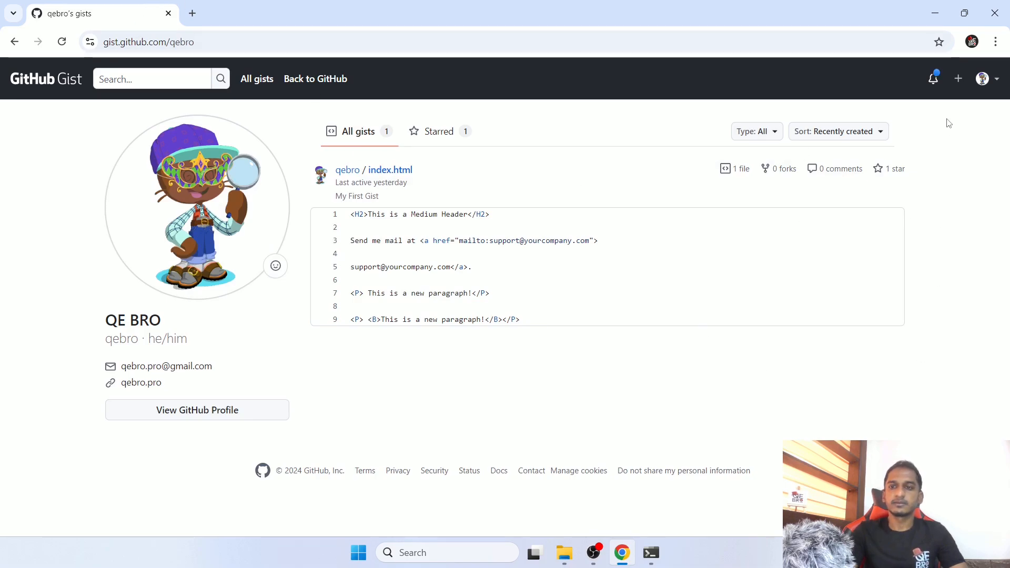
{"action": "left_click", "coordinate": [956, 84]}
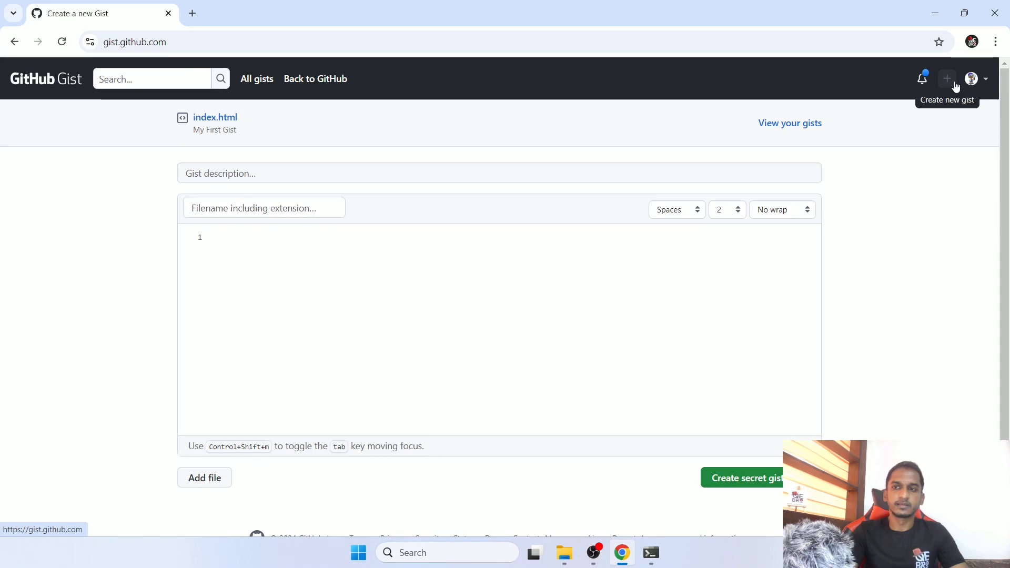
- Enter "My First Gist" as the description of the new gist
{"action": "scroll", "coordinate": [362, 274], "scroll_direction": "down", "scroll_amount": 1}
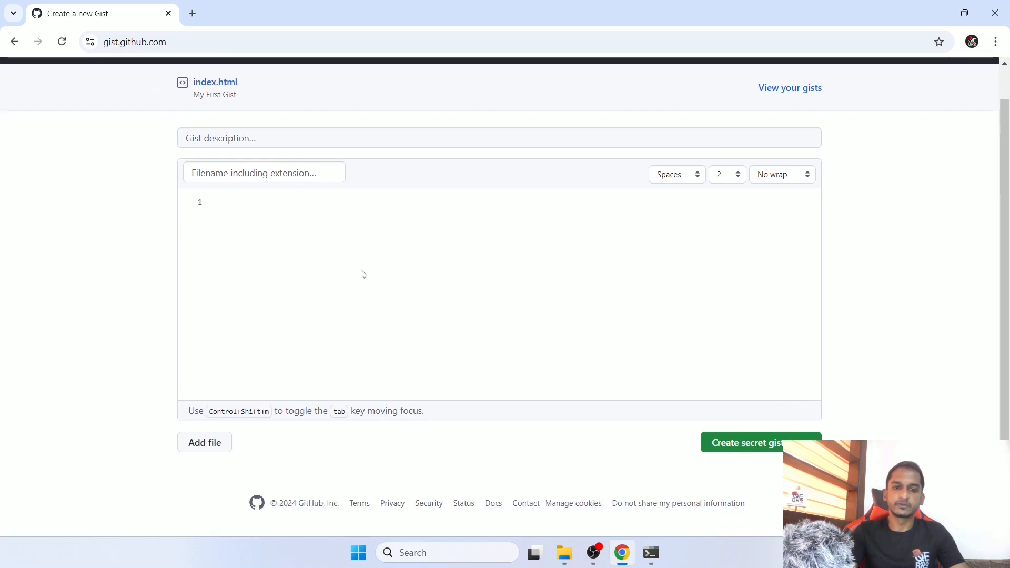
{"action": "scroll", "coordinate": [363, 274], "scroll_direction": "up", "scroll_amount": 1}
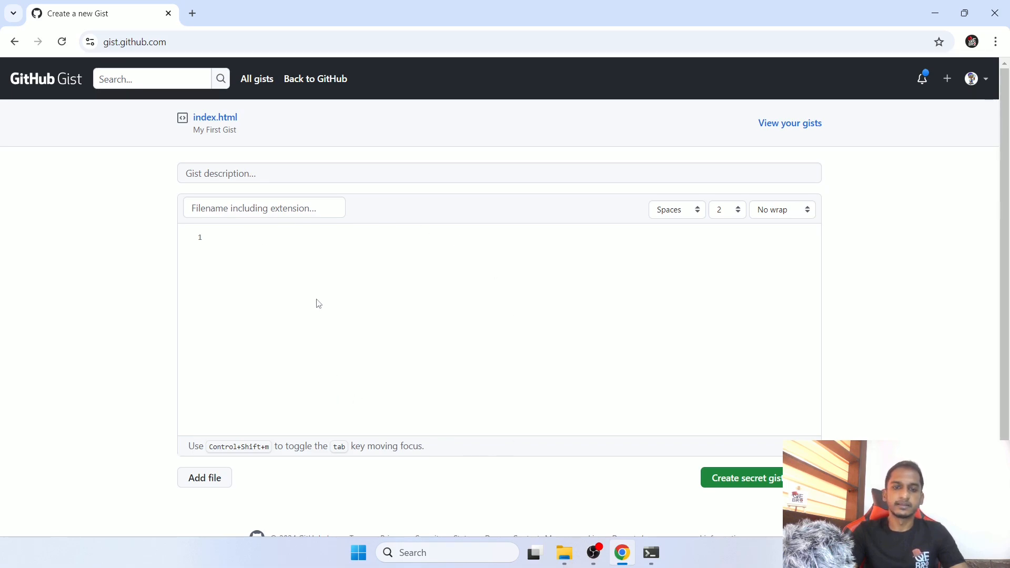
{"action": "left_click", "coordinate": [284, 173]}
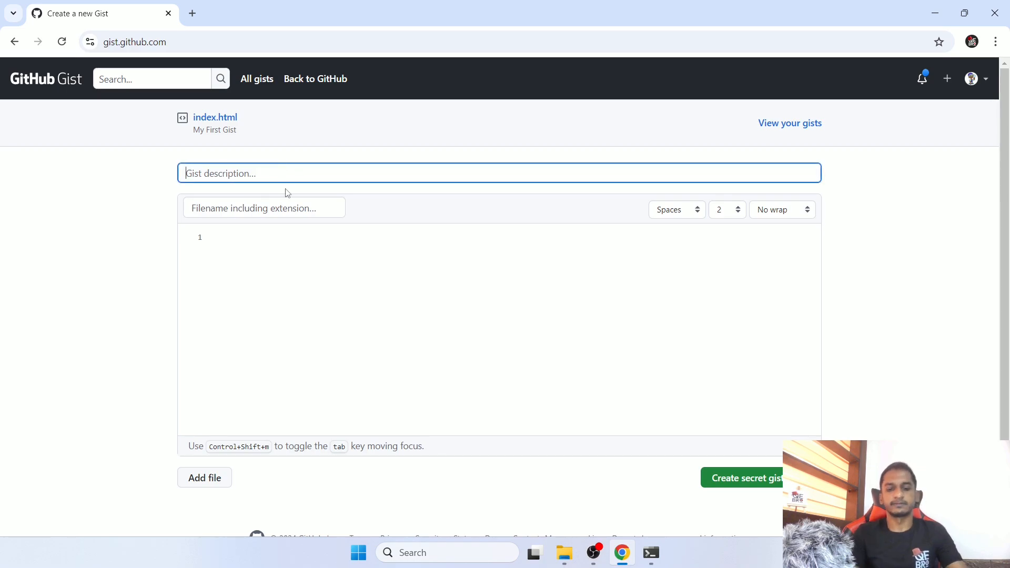
{"action": "type", "text": "M"}
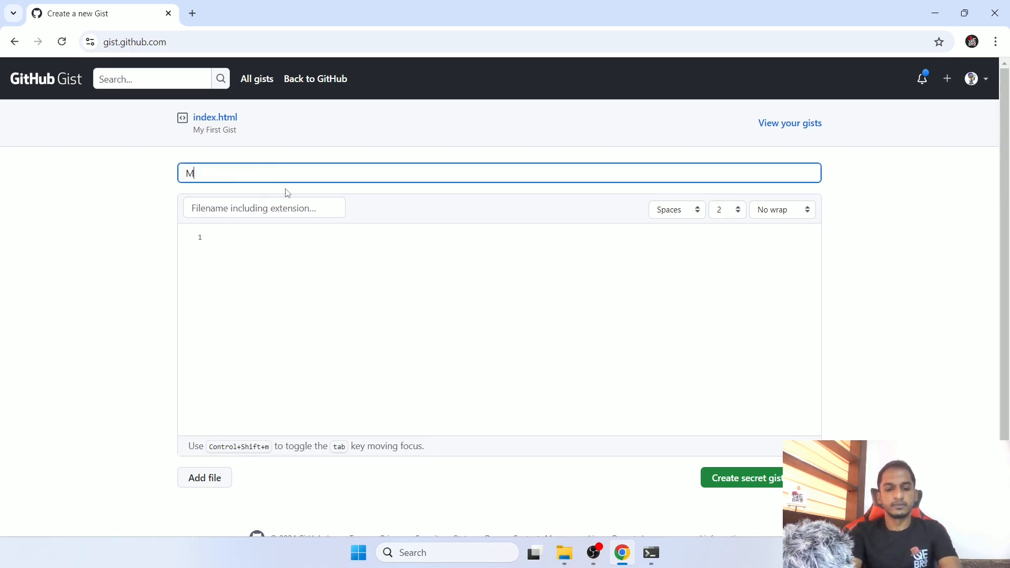
{"action": "type", "text": "y First Gist"}
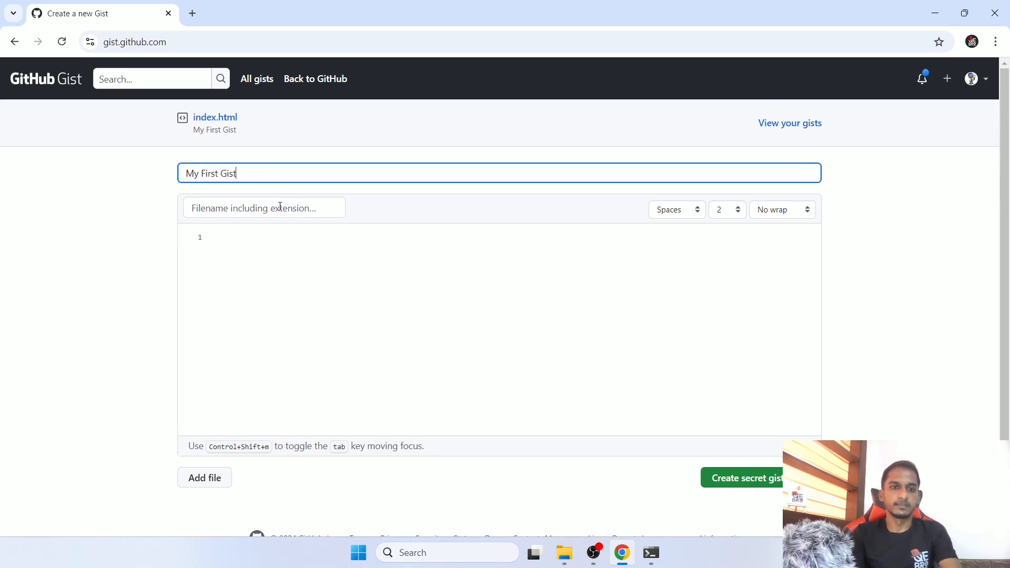
{"action": "type", "text": "pa"}
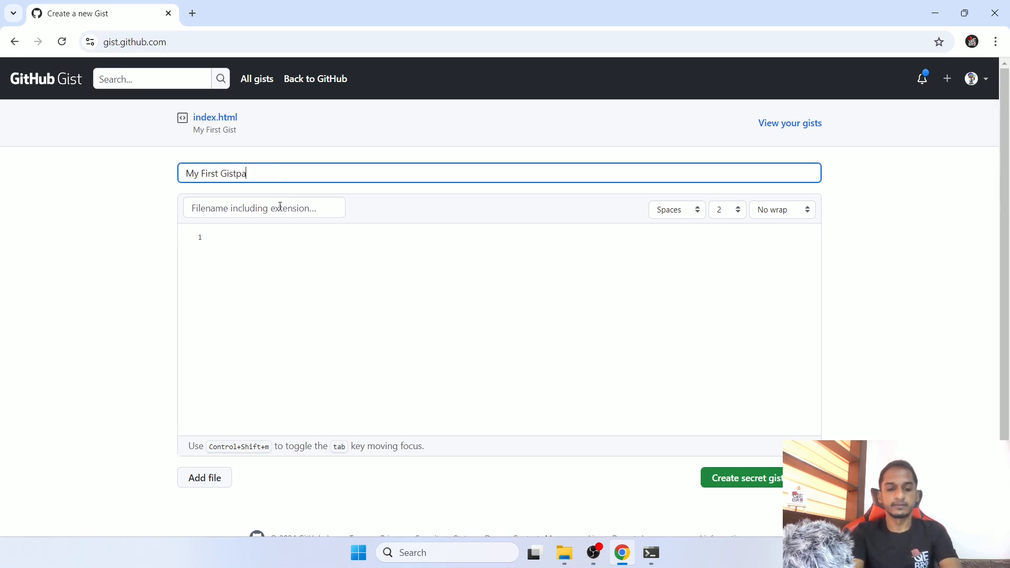
{"action": "type", "text": "ge"}
{"action": "key", "text": "BackSpace"}
{"action": "key", "text": "BackSpace"}
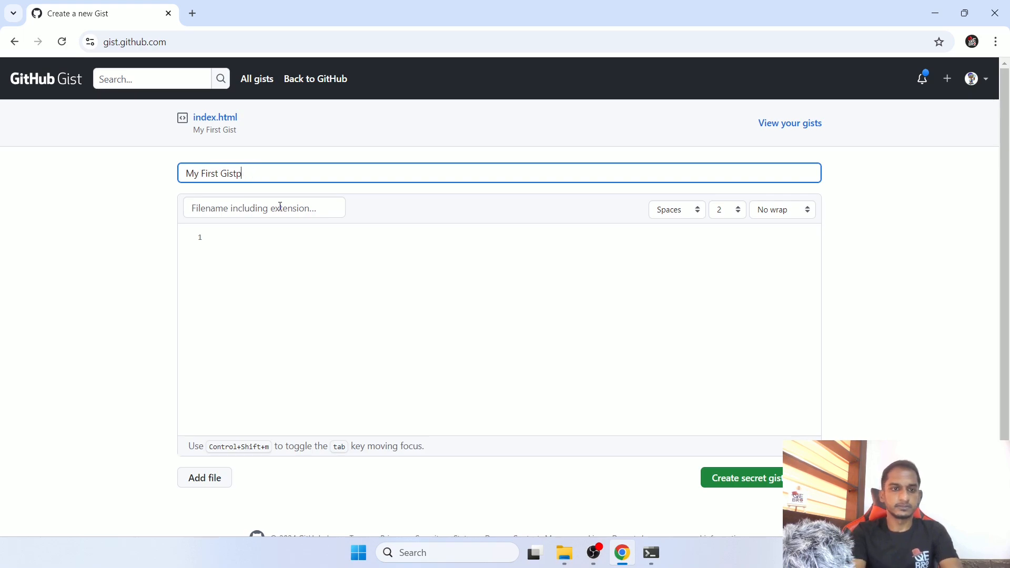
{"action": "key", "text": "BackSpace"}
- Name the gist's file page.html
{"action": "left_click", "coordinate": [280, 206]}
{"action": "type", "text": "page"}
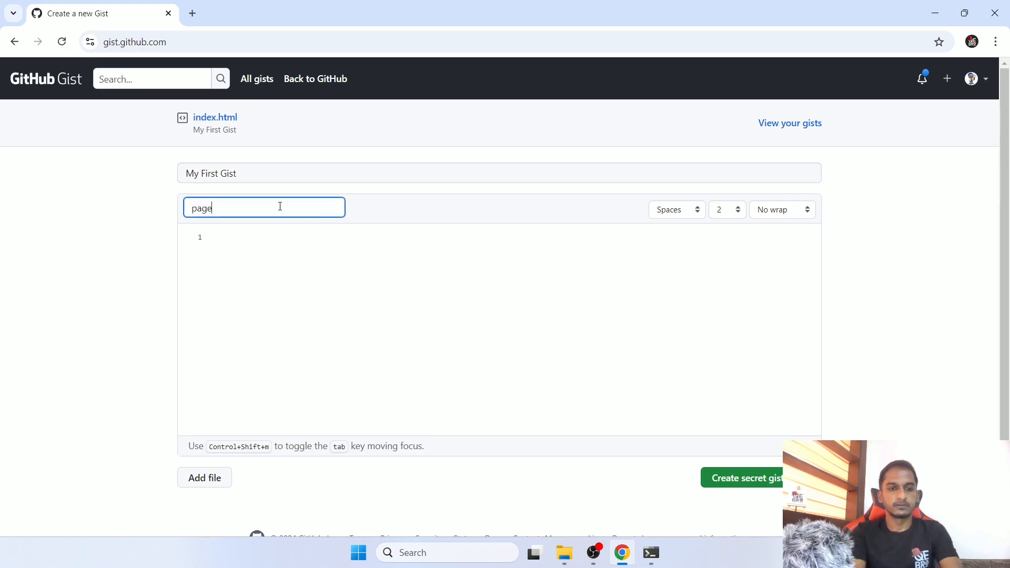
{"action": "type", "text": ".html"}
{"action": "key", "text": "Tab"}
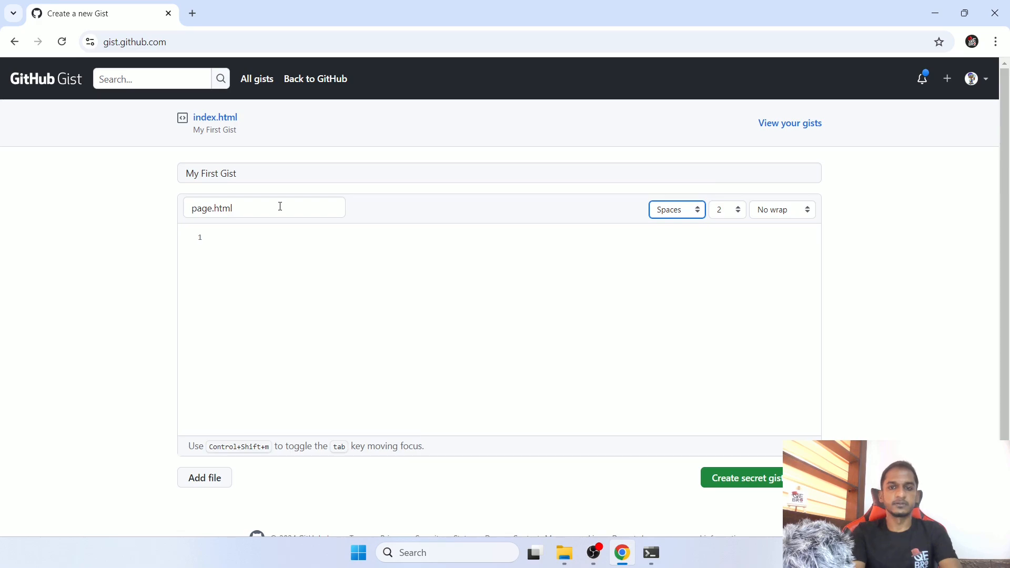
- Write two lines of HTML in page.html: <p>hello</p> and <b><p>this is my first gist</p></b>
{"action": "left_click", "coordinate": [277, 332]}
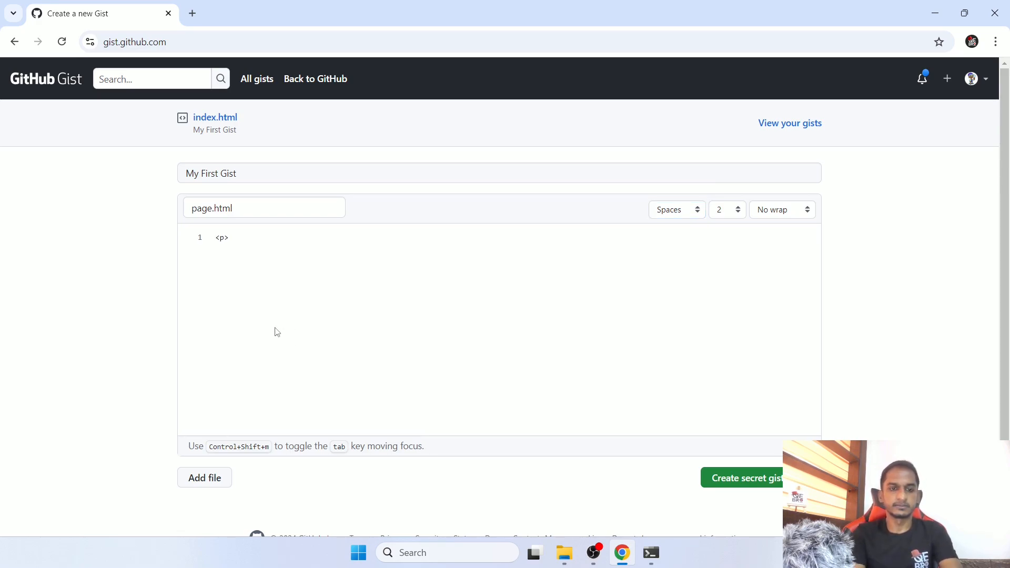
{"action": "type", "text": "<p>hello</p>"}
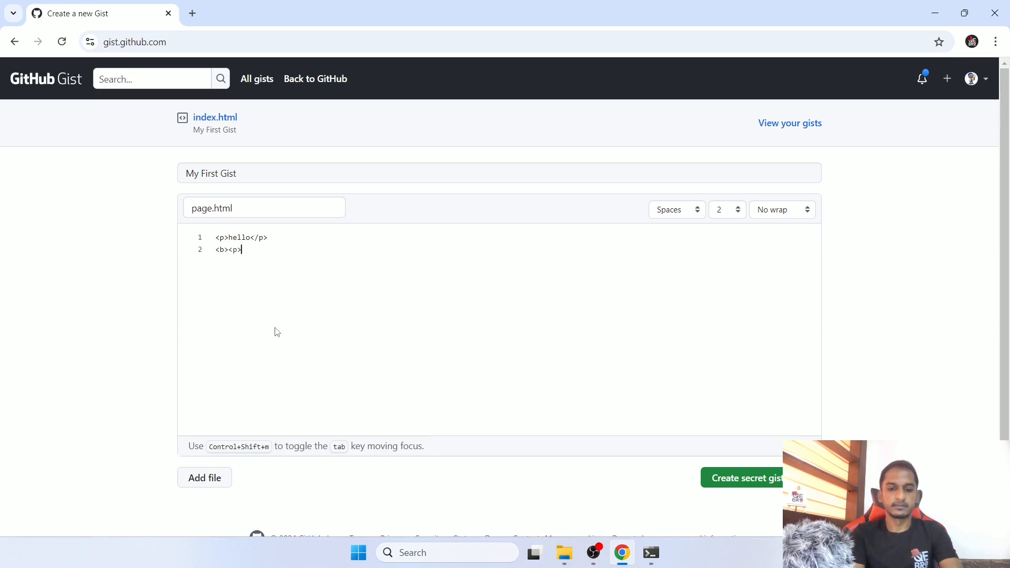
{"action": "type", "text": "this is"}
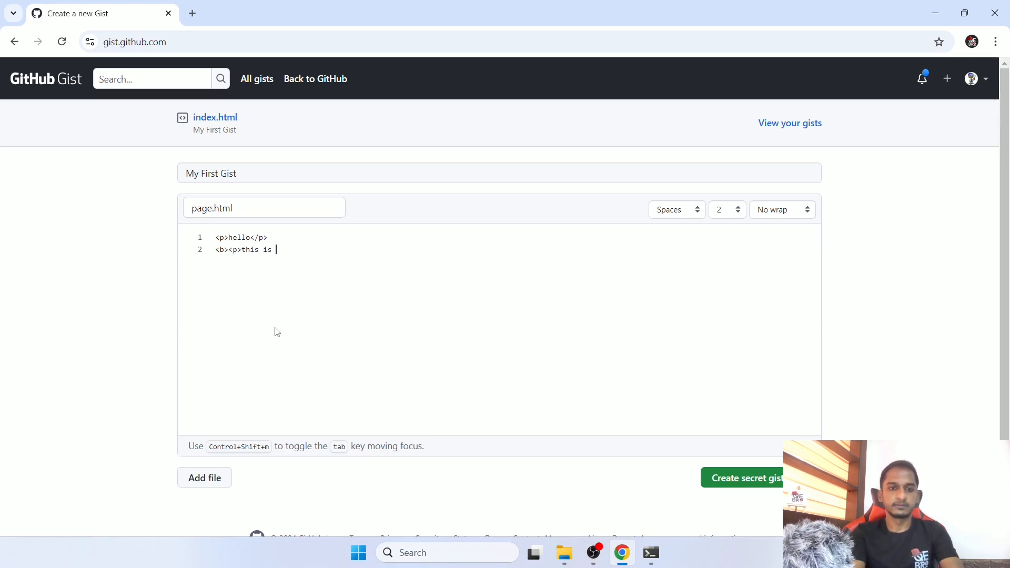
{"action": "type", "text": " my first html"}
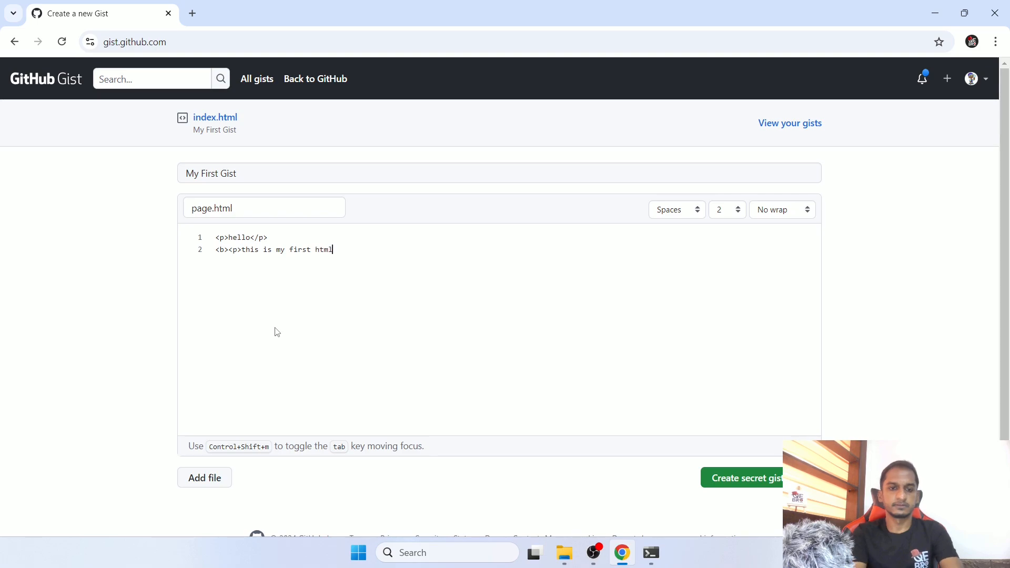
{"action": "type", "text": " page"}
{"action": "key", "text": "BackSpace"}
{"action": "key", "text": "BackSpace"}
{"action": "key", "text": "BackSpace"}
{"action": "key", "text": "BackSpace"}
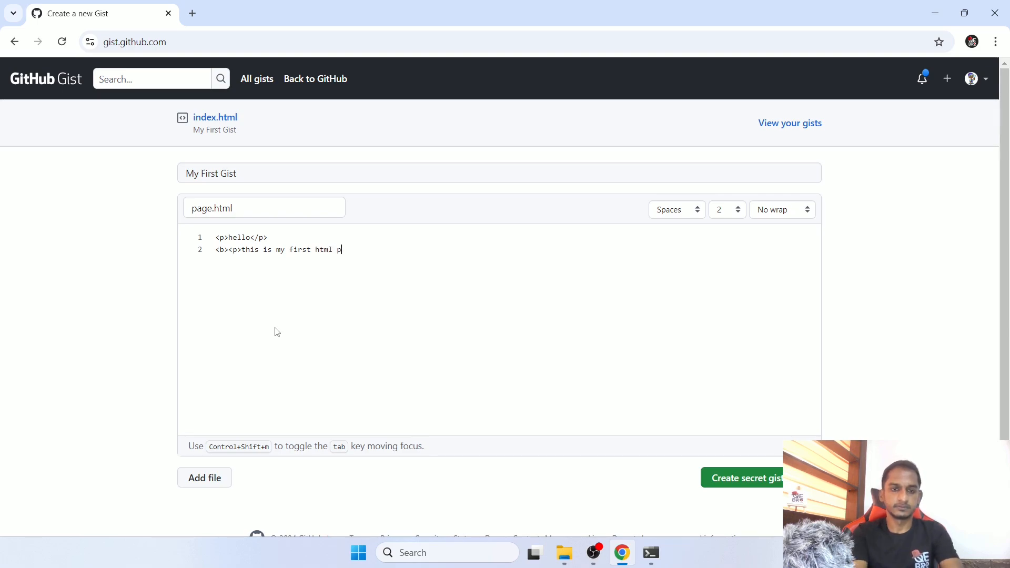
{"action": "type", "text": "gist"}
{"action": "key", "text": "BackSpace"}
{"action": "key", "text": "BackSpace"}
{"action": "key", "text": "BackSpace"}
{"action": "key", "text": "BackSpace"}
{"action": "key", "text": "BackSpace"}
{"action": "key", "text": "BackSpace"}
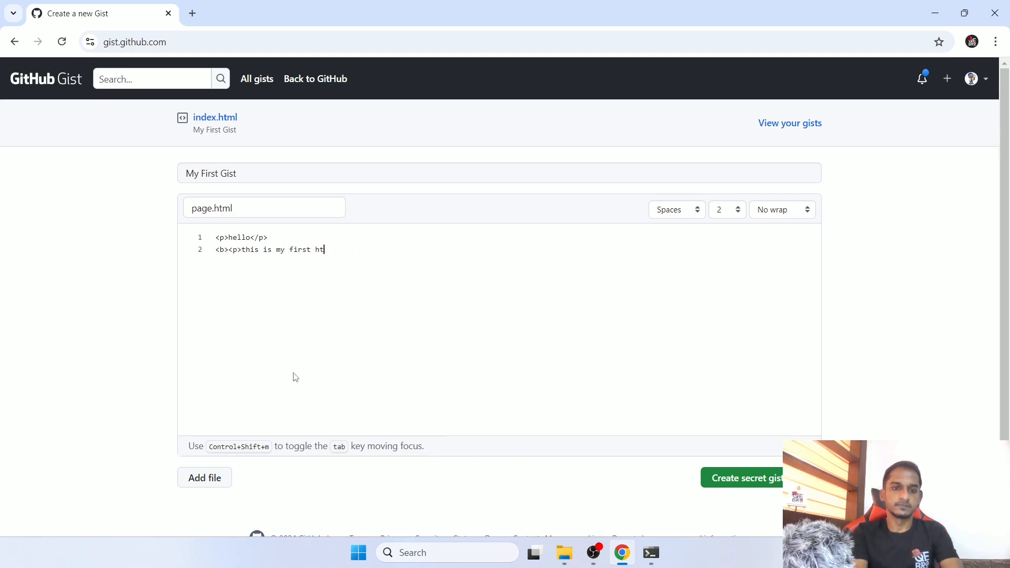
{"action": "type", "text": "gist"}
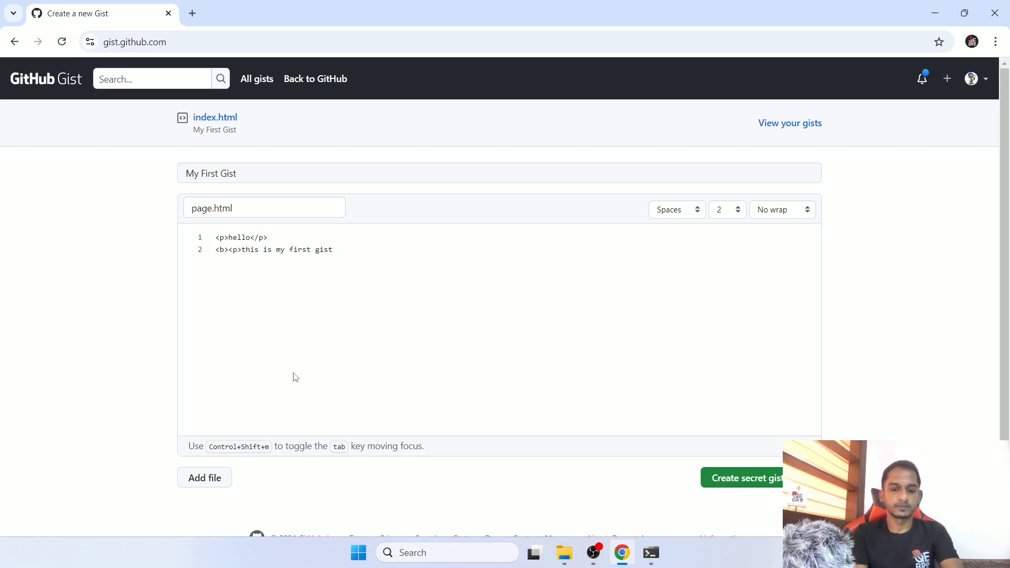
{"action": "type", "text": "</p></b>"}
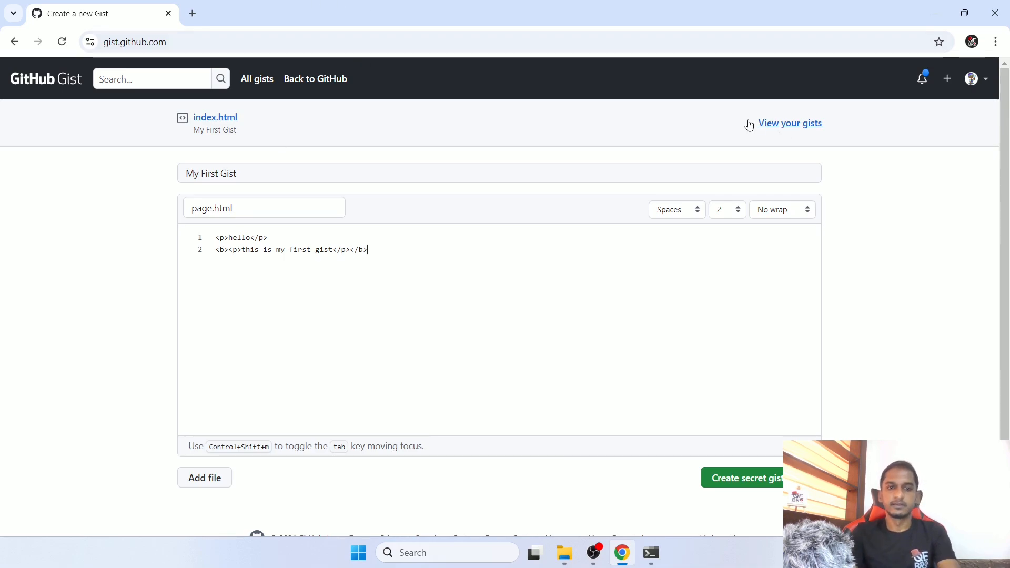
- Review the file's indent mode, indent size and line wrap options, choosing Spaces and 2 for the indentation
{"action": "left_click", "coordinate": [677, 214]}
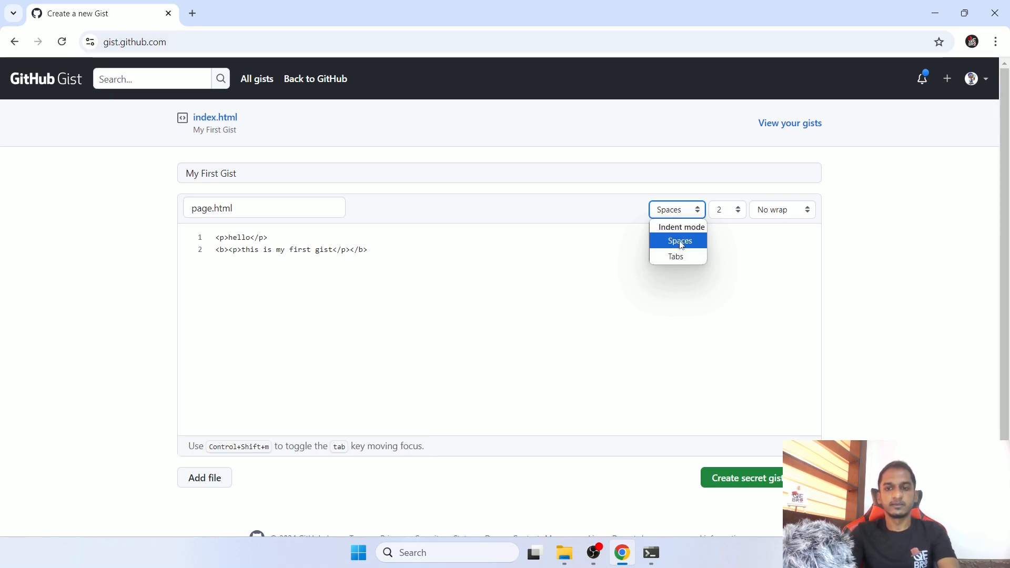
{"action": "left_click", "coordinate": [680, 241]}
{"action": "left_click", "coordinate": [732, 212]}
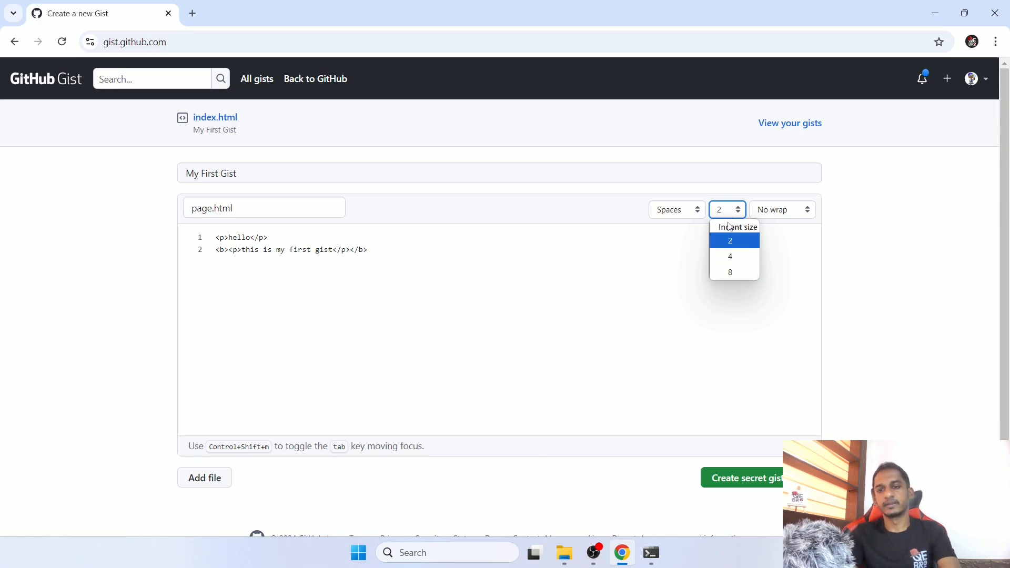
{"action": "left_click", "coordinate": [731, 241]}
{"action": "left_click", "coordinate": [779, 214]}
{"action": "left_click", "coordinate": [779, 214]}
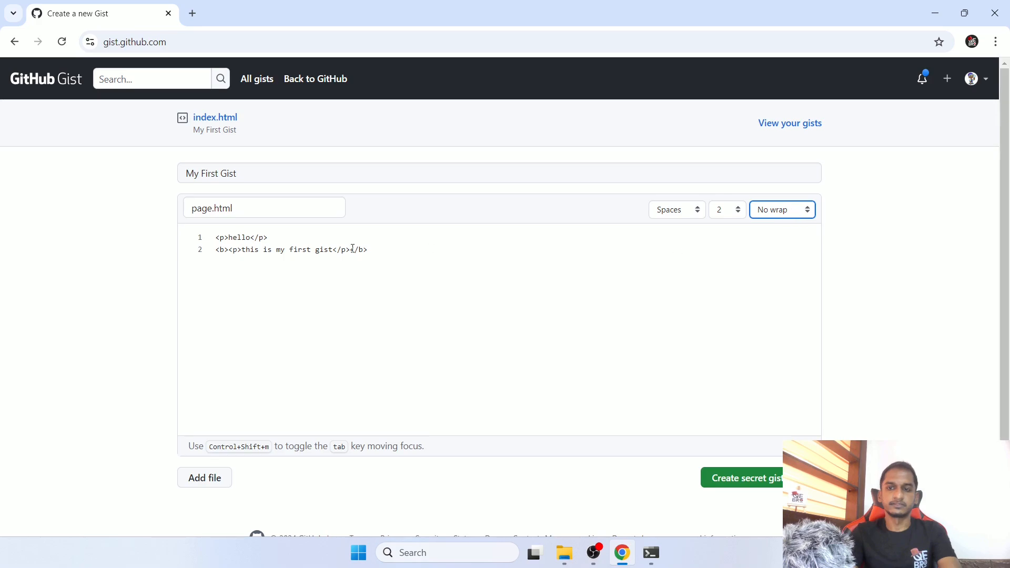
{"action": "left_click", "coordinate": [295, 249]}
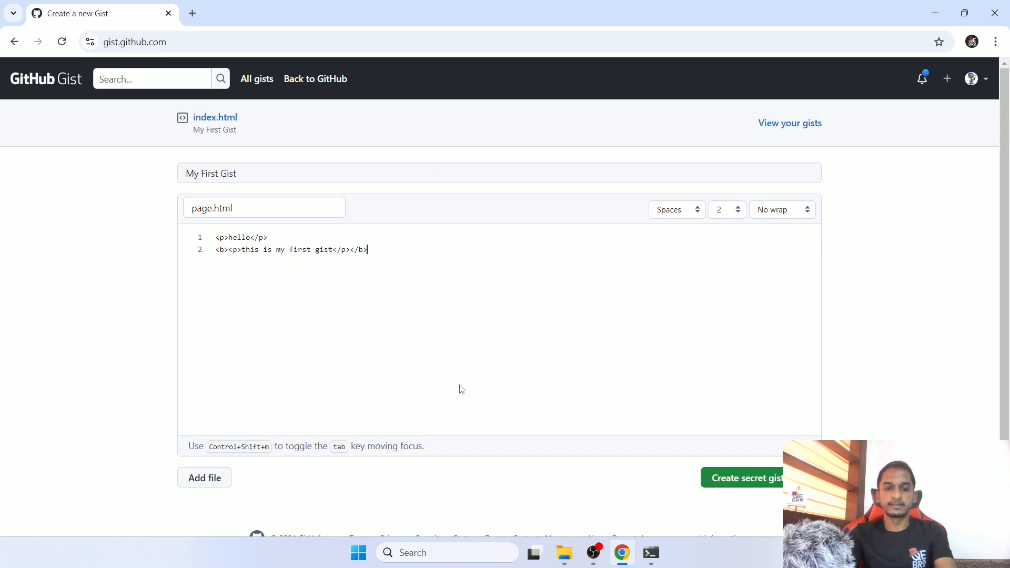
- Add a second blank file to the gist and remove it again
{"action": "scroll", "coordinate": [459, 389], "scroll_direction": "down", "scroll_amount": 1}
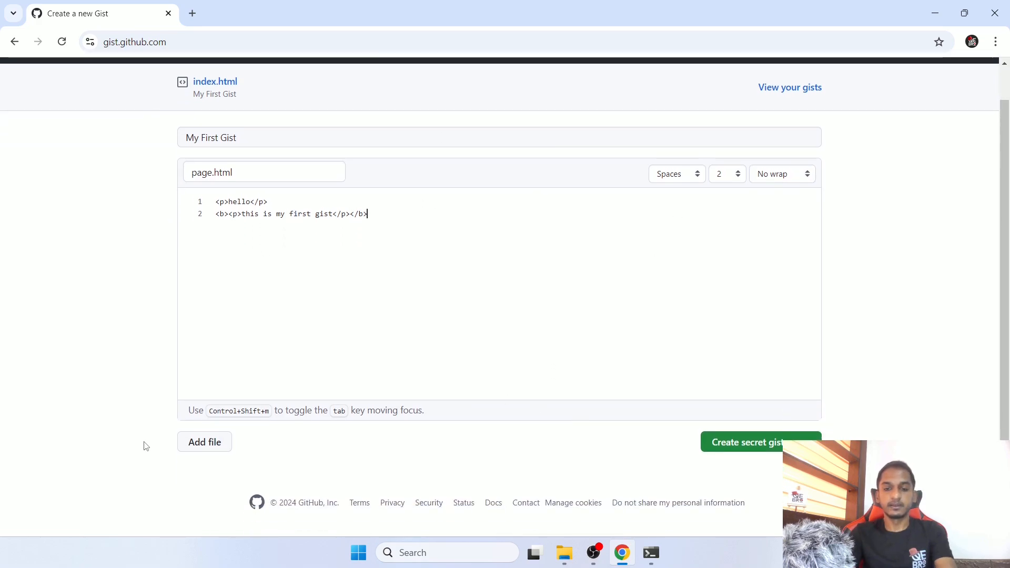
{"action": "left_click", "coordinate": [200, 443]}
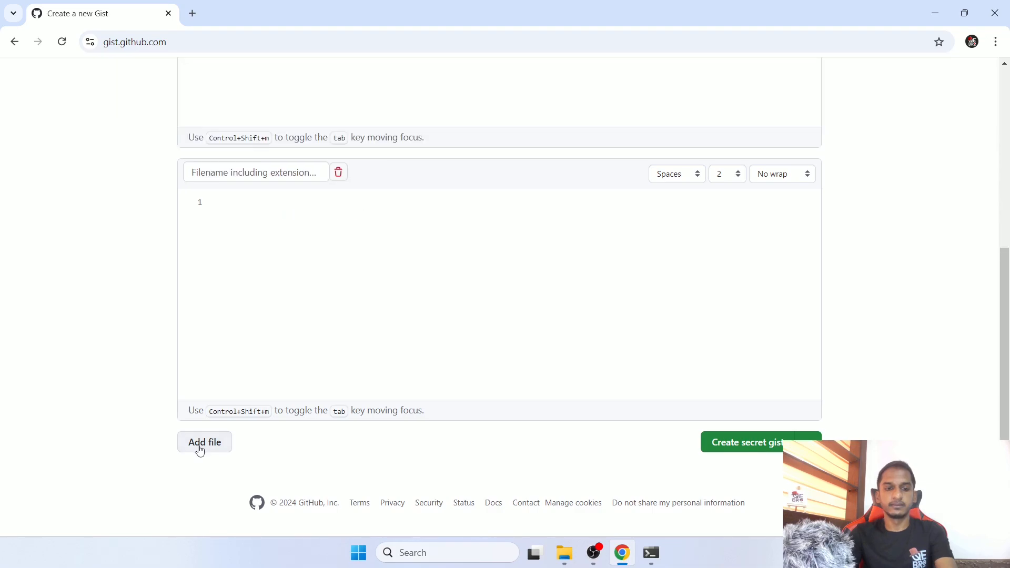
{"action": "scroll", "coordinate": [237, 372], "scroll_direction": "up", "scroll_amount": 5}
{"action": "scroll", "coordinate": [338, 318], "scroll_direction": "down", "scroll_amount": 4}
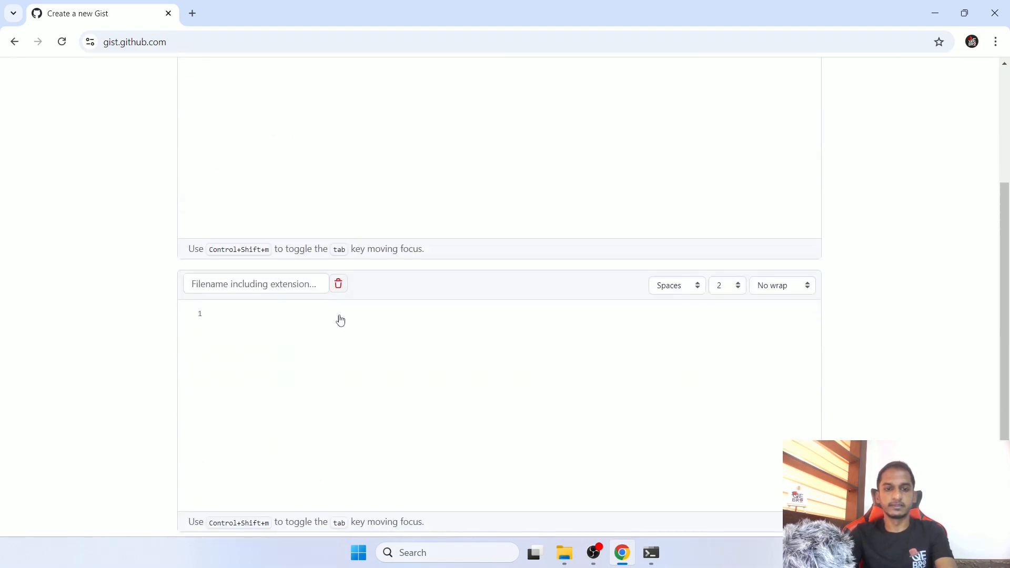
{"action": "scroll", "coordinate": [307, 259], "scroll_direction": "up", "scroll_amount": 4}
{"action": "scroll", "coordinate": [380, 250], "scroll_direction": "down", "scroll_amount": 1}
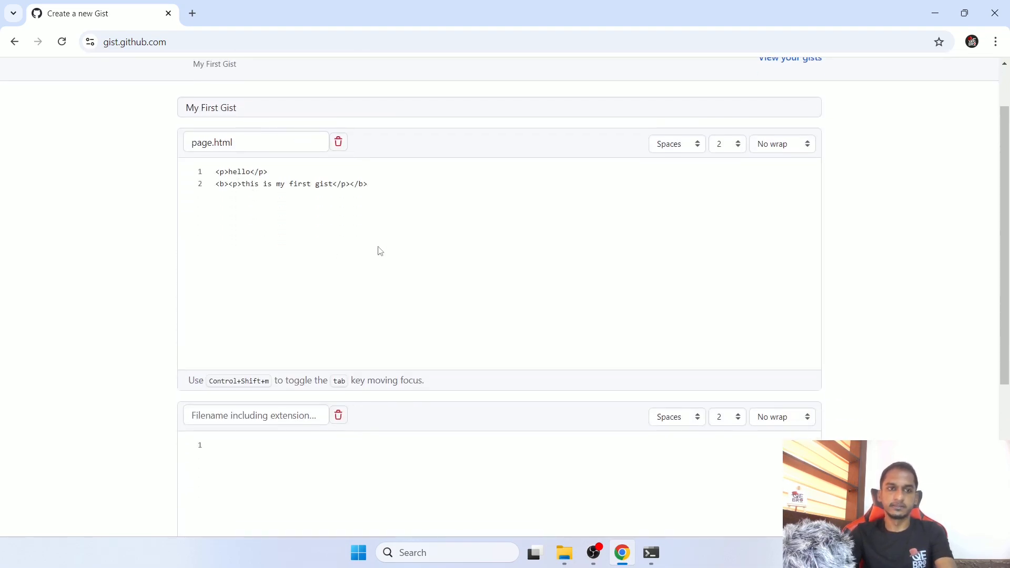
{"action": "scroll", "coordinate": [365, 279], "scroll_direction": "down", "scroll_amount": 4}
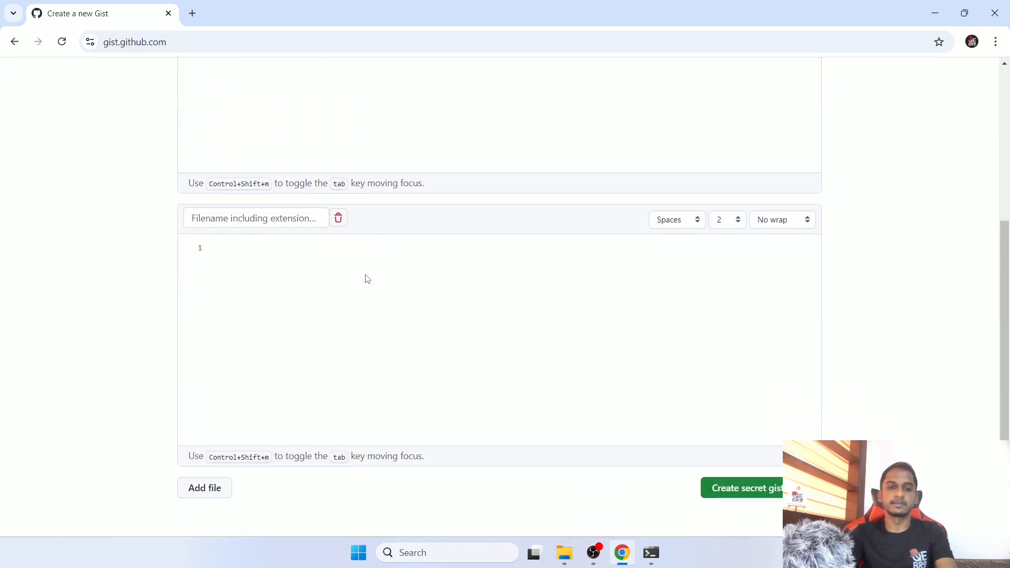
{"action": "left_click", "coordinate": [338, 218]}
{"action": "scroll", "coordinate": [187, 120], "scroll_direction": "up", "scroll_amount": 1}
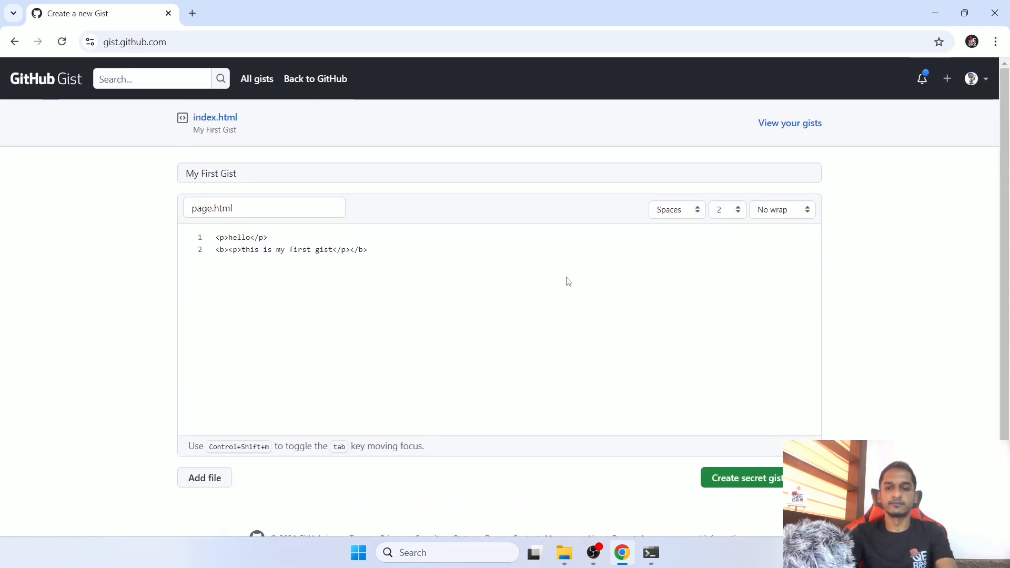
- Set the gist's visibility to public and create it
{"action": "scroll", "coordinate": [565, 284], "scroll_direction": "down", "scroll_amount": 1}
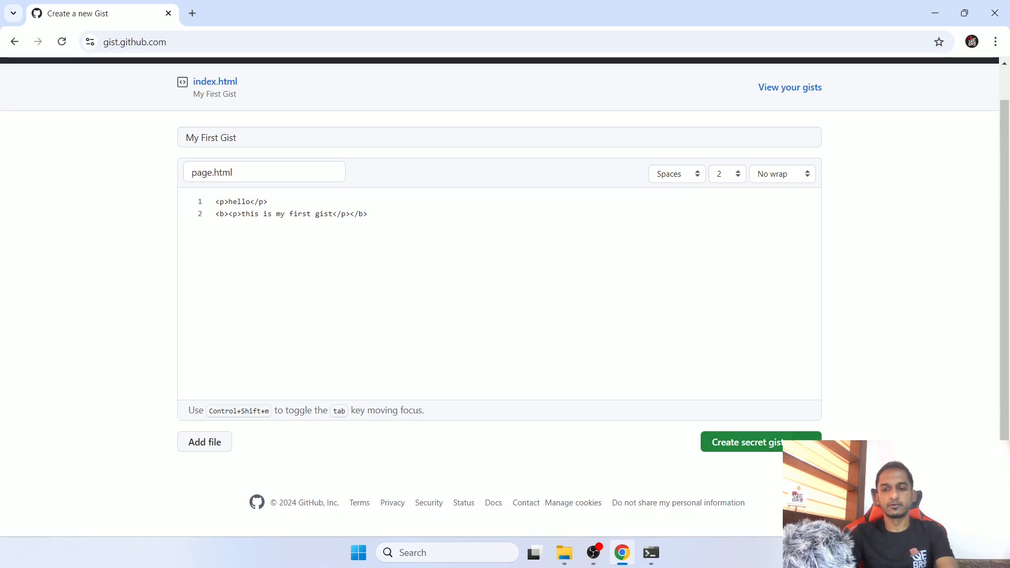
{"action": "left_click", "coordinate": [807, 441]}
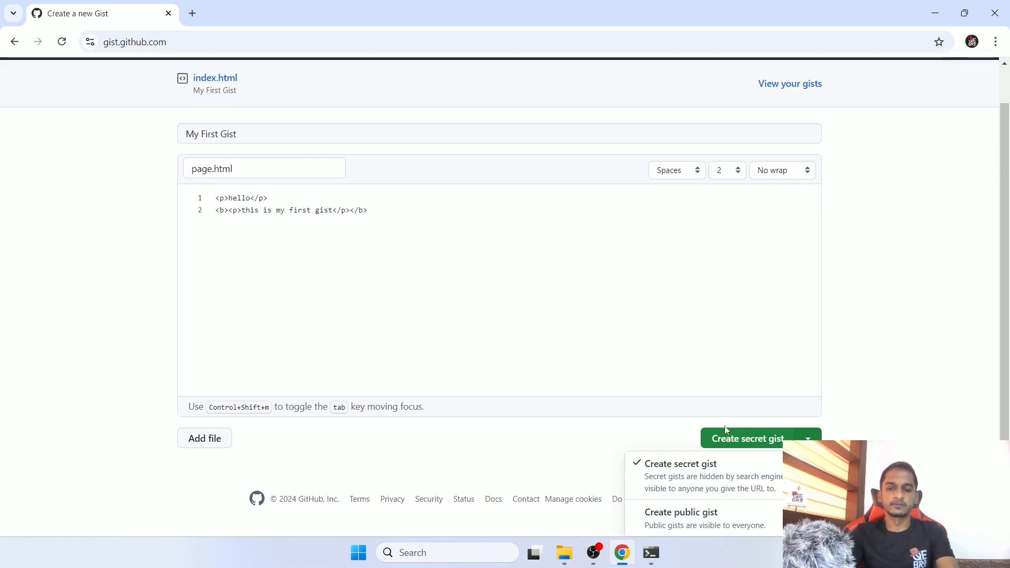
{"action": "left_click", "coordinate": [720, 524]}
{"action": "left_click", "coordinate": [751, 444]}
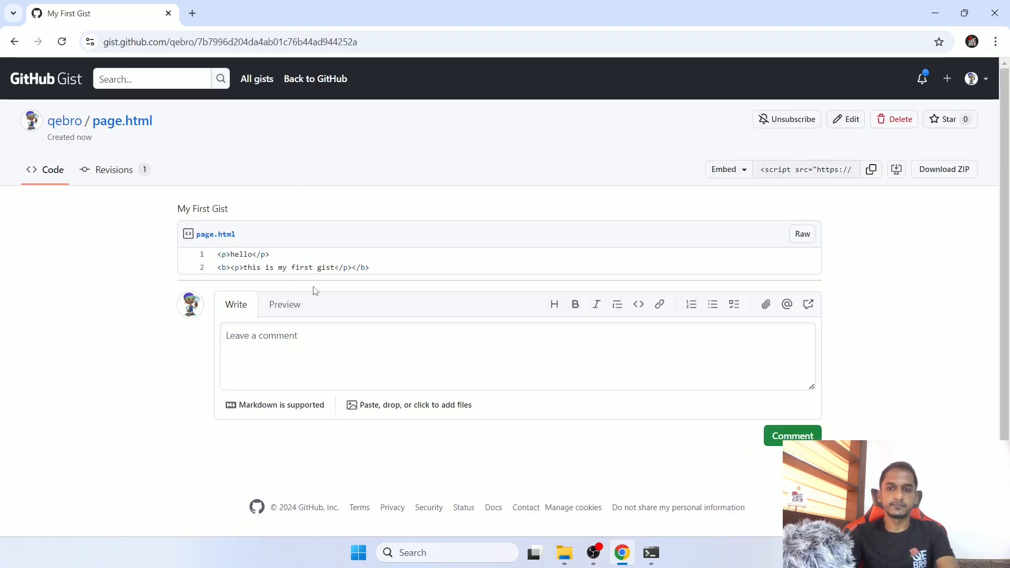
- View the raw source of page.html and check the gist's revision history
{"action": "left_click", "coordinate": [812, 238]}
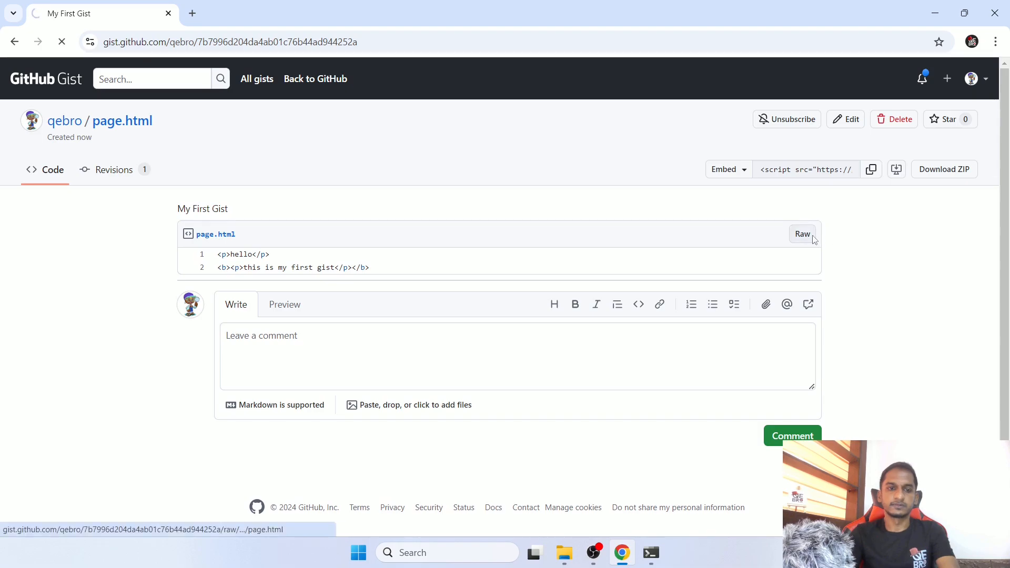
{"action": "left_click_drag", "start_coordinate": [10, 67], "coordinate": [222, 95]}
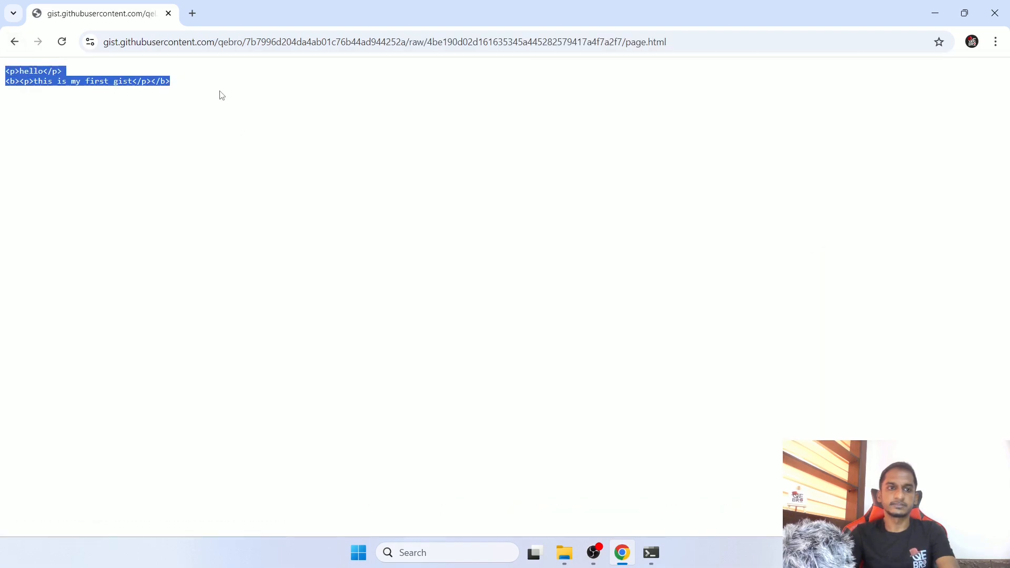
{"action": "left_click", "coordinate": [15, 42]}
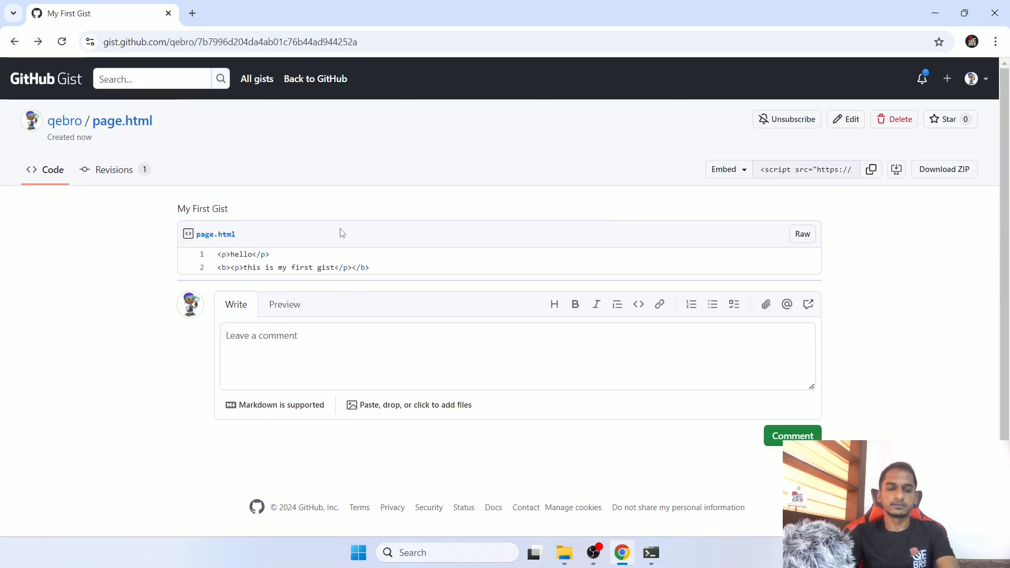
{"action": "left_click", "coordinate": [125, 171]}
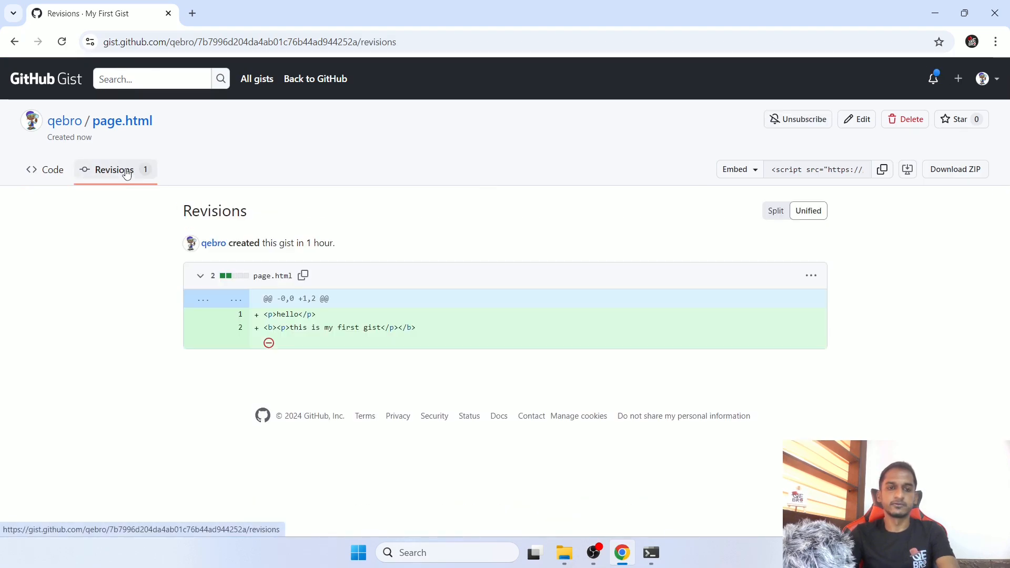
{"action": "left_click", "coordinate": [55, 179]}
- Edit page.html in the gist, moving the opening <b> tag on line 2 to just before "my first gist"
{"action": "left_click", "coordinate": [848, 119]}
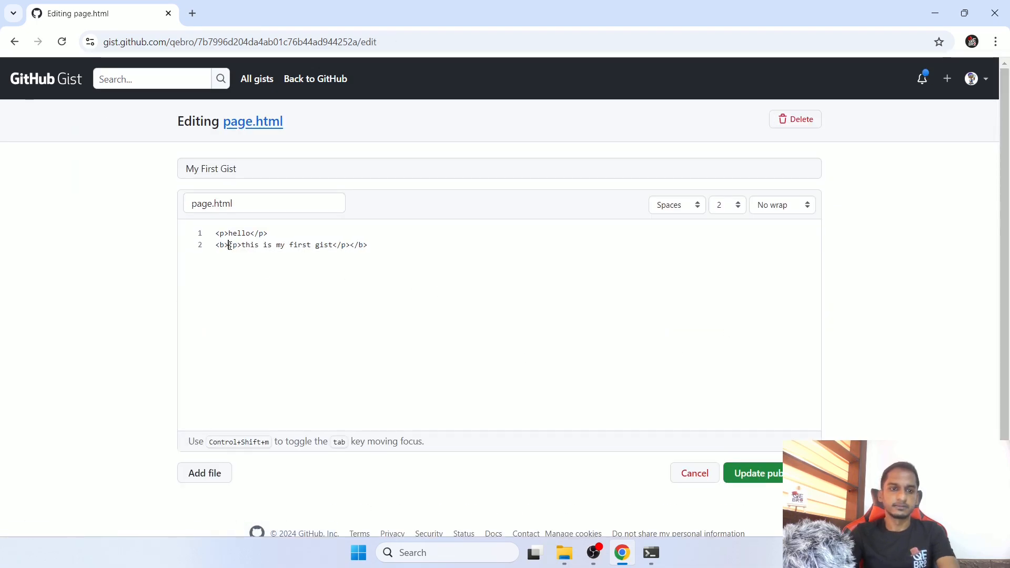
{"action": "left_click_drag", "start_coordinate": [229, 246], "coordinate": [213, 246]}
{"action": "key", "text": "BackSpace"}
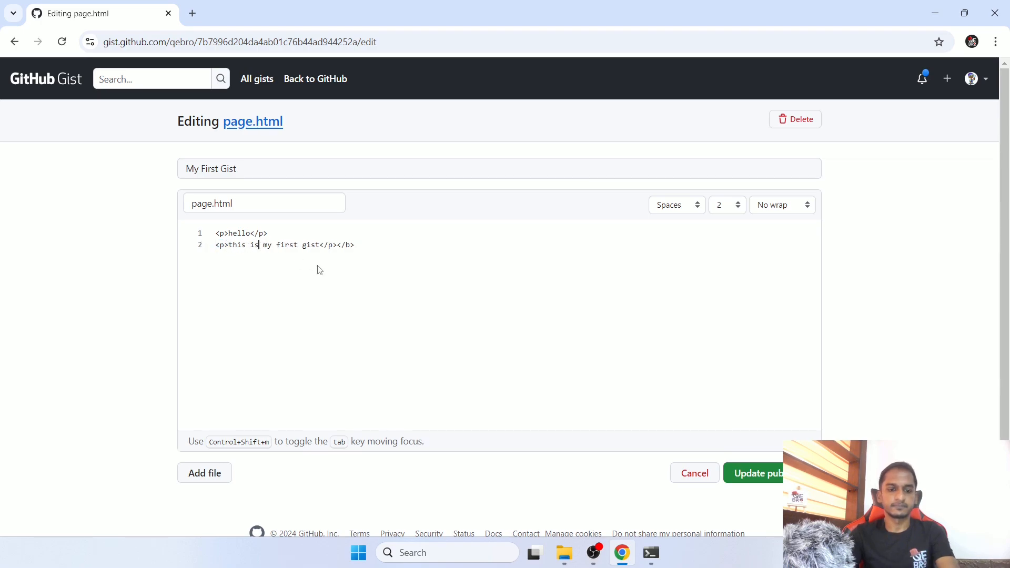
{"action": "key", "text": "Right"}
{"action": "type", "text": "<b>"}
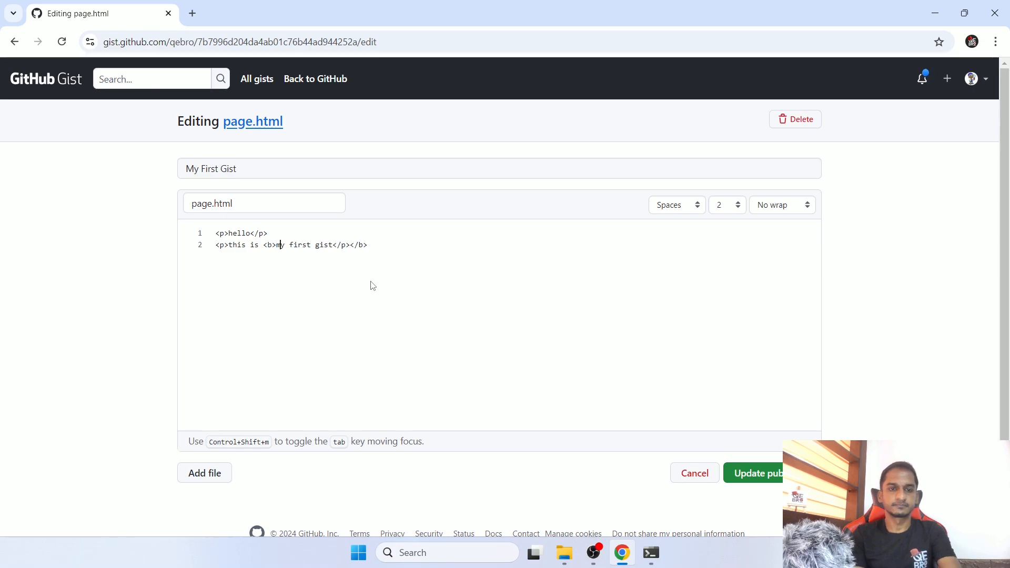
- Move the closing </b> tag on line 2 to before </p> and update the public gist
{"action": "key", "text": "Right"}
{"action": "key", "text": "Right"}
{"action": "key", "text": "Right"}
{"action": "key", "text": "Right"}
{"action": "key", "text": "Right"}
{"action": "key", "text": "Right"}
{"action": "key", "text": "Right"}
{"action": "key", "text": "Right"}
{"action": "key", "text": "Right"}
{"action": "key", "text": "Right"}
{"action": "key", "text": "Right"}
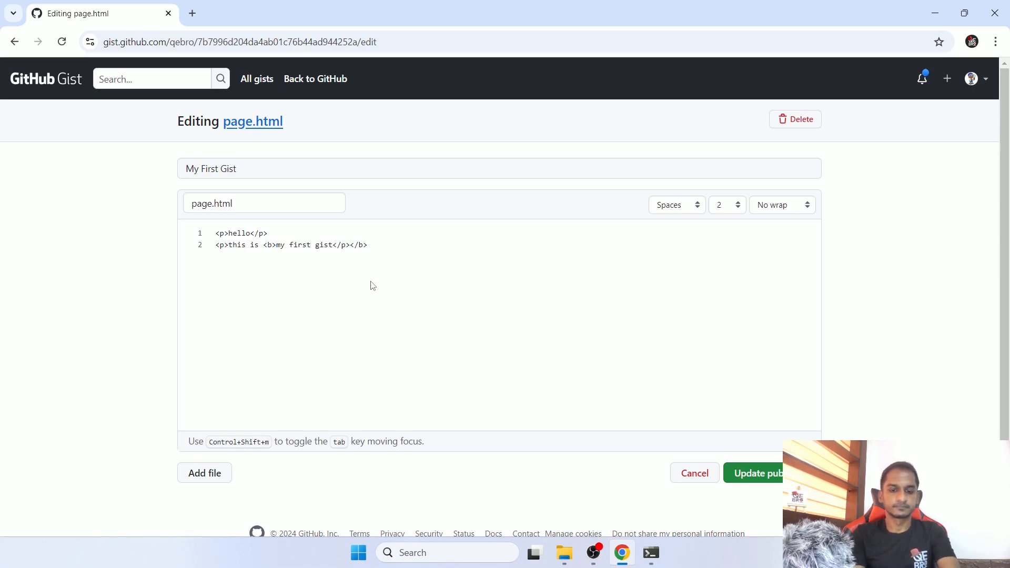
{"action": "key", "text": "Right"}
{"action": "key", "text": "Right"}
{"action": "key", "text": "shift+Right"}
{"action": "key", "text": "shift+Right"}
{"action": "key", "text": "shift+Right"}
{"action": "key", "text": "shift+Right"}
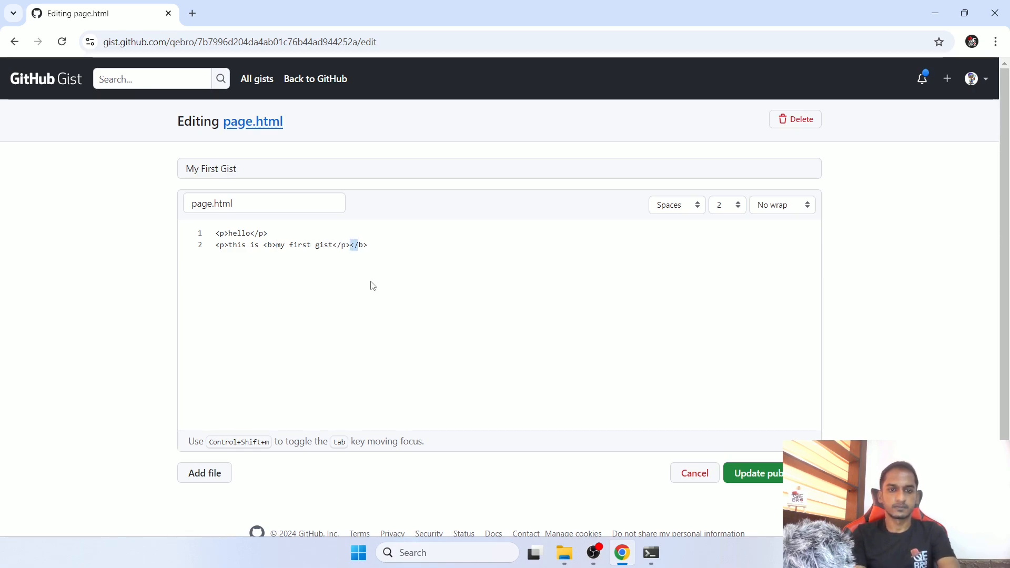
{"action": "key", "text": "BackSpace"}
{"action": "key", "text": "Left"}
{"action": "key", "text": "Left"}
{"action": "key", "text": "Left"}
{"action": "key", "text": "Left"}
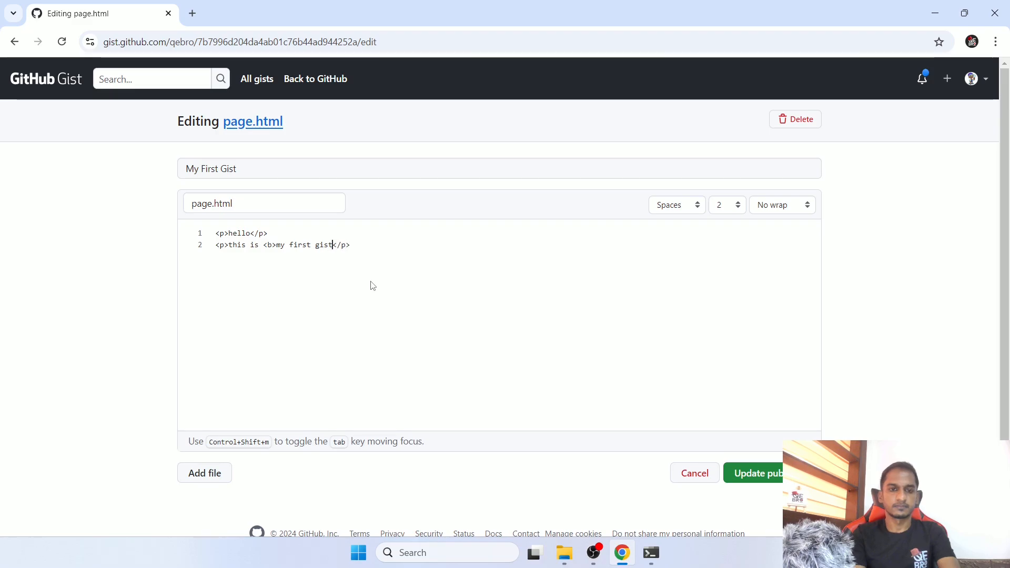
{"action": "type", "text": "</b>"}
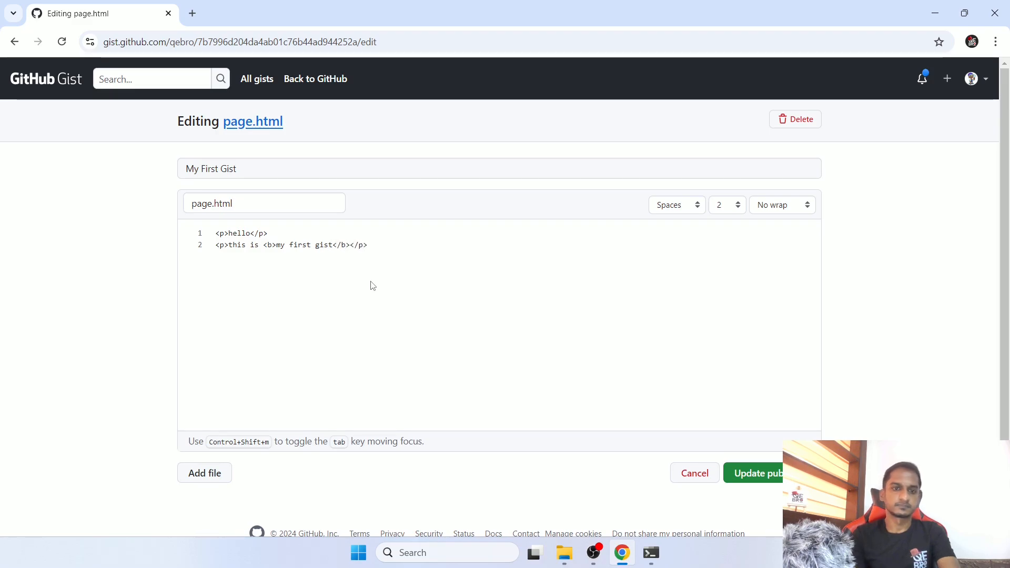
{"action": "left_click", "coordinate": [750, 484]}
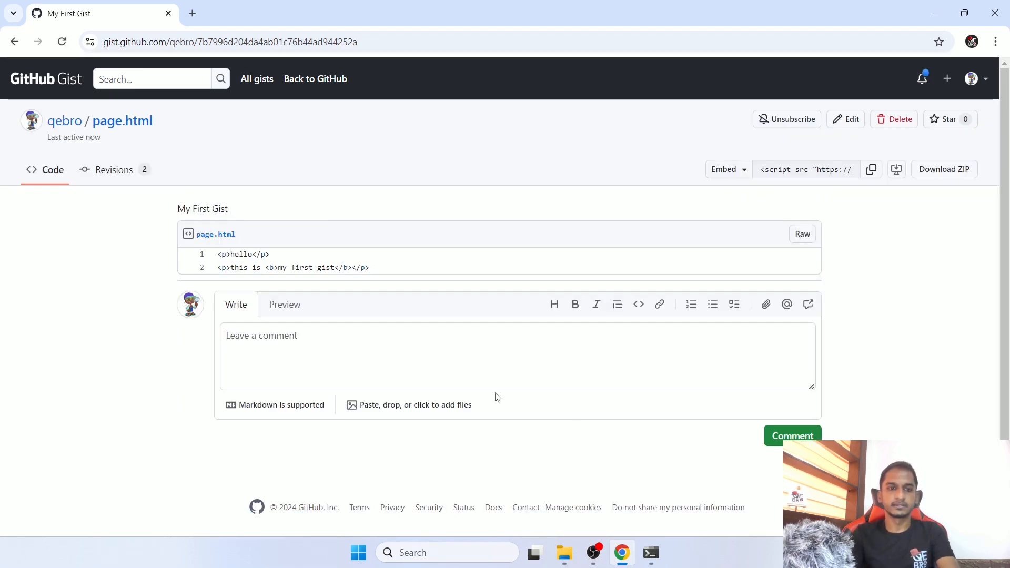
- Examine the line changes to page.html in the gist's revision history and return to its code
{"action": "left_click", "coordinate": [115, 180]}
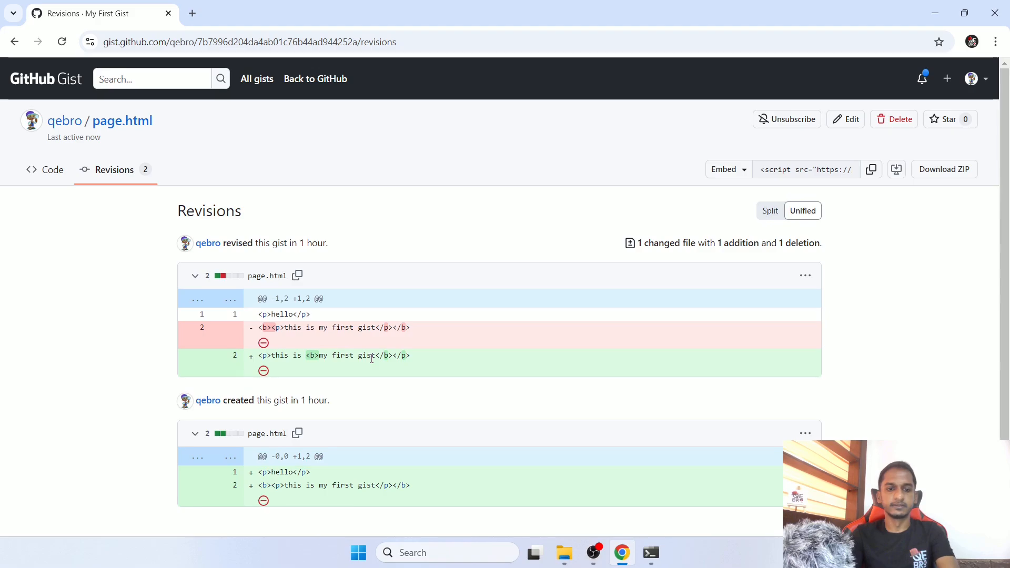
{"action": "scroll", "coordinate": [367, 362], "scroll_direction": "down", "scroll_amount": 3}
{"action": "scroll", "coordinate": [368, 363], "scroll_direction": "up", "scroll_amount": 3}
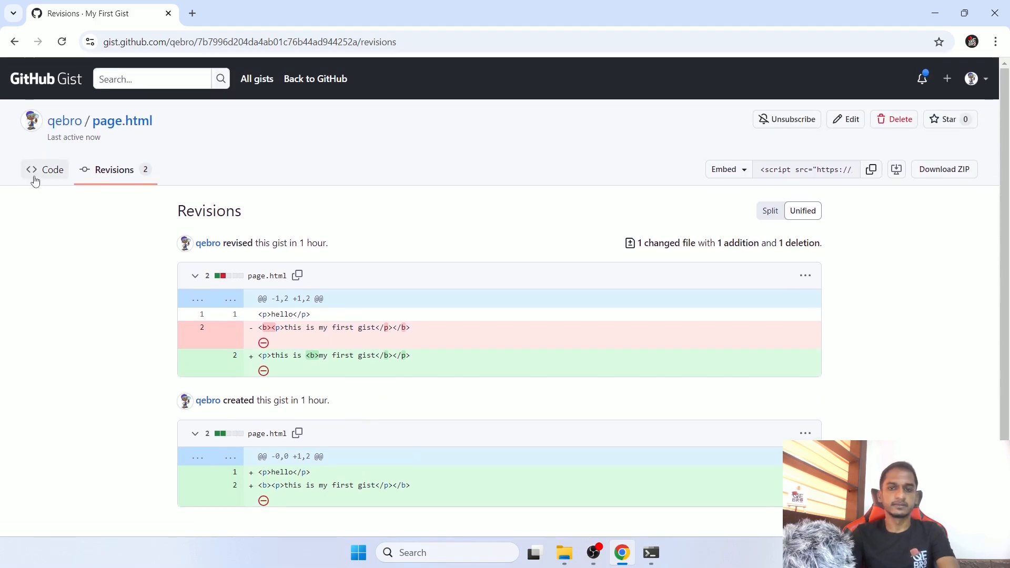
{"action": "left_click", "coordinate": [33, 176]}
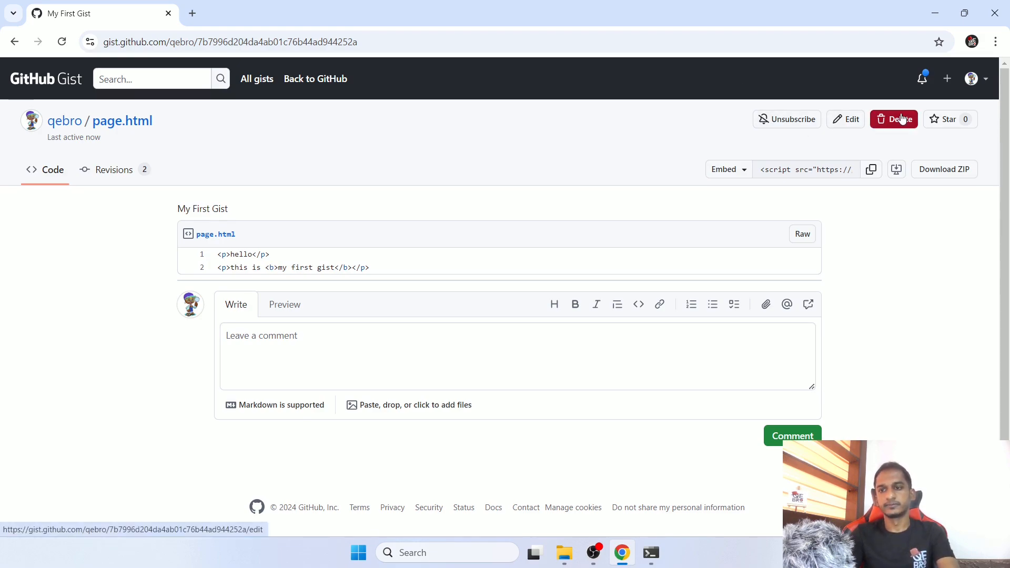
- Star the gist, review its sharing and cloning options, and copy its Embed script
{"action": "left_click", "coordinate": [957, 122]}
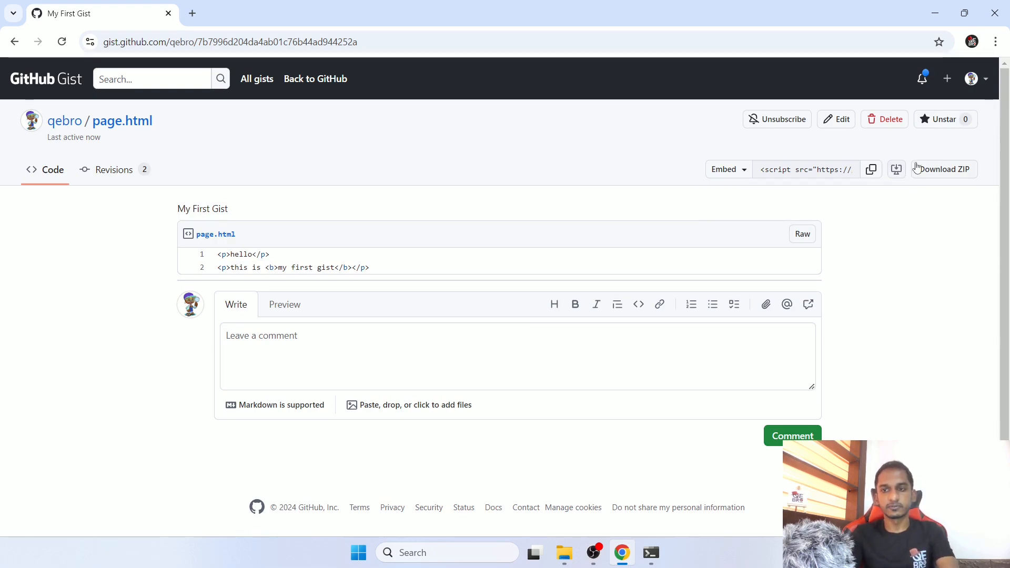
{"action": "left_click", "coordinate": [743, 170]}
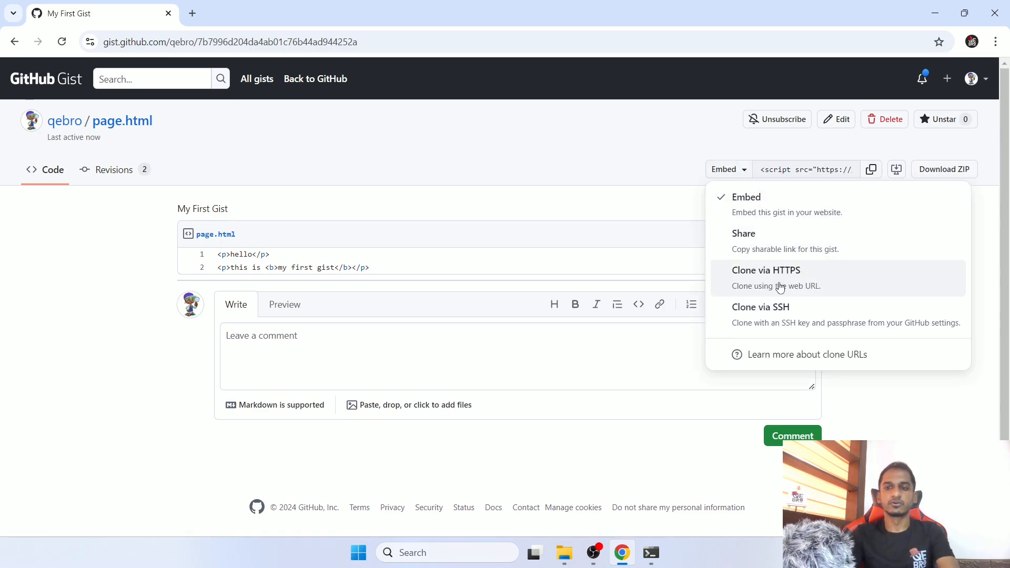
{"action": "left_click", "coordinate": [736, 171]}
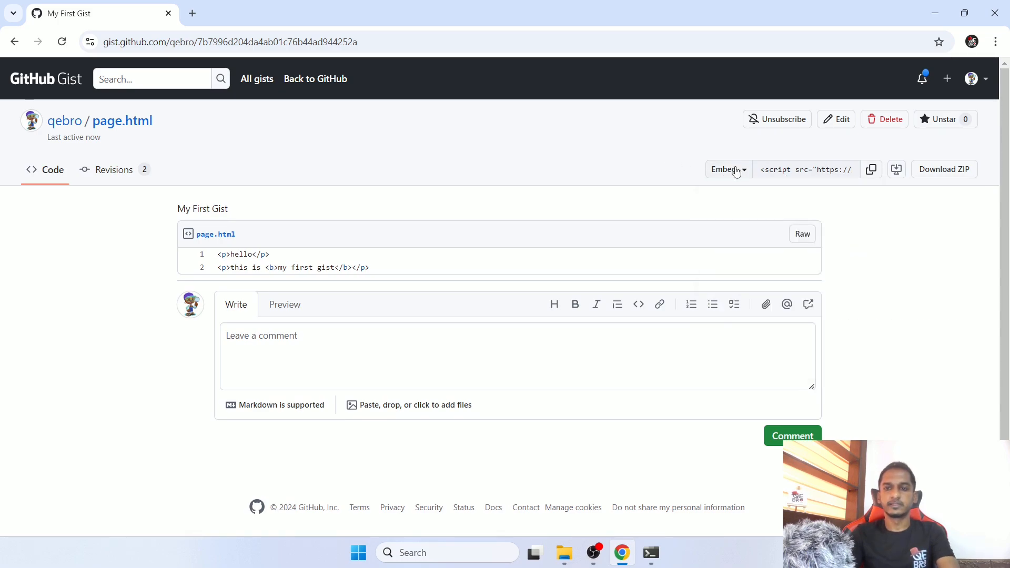
{"action": "left_click", "coordinate": [870, 170]}
- Open the GitHub profile in a new tab and start editing index.html in the MyProject repository
{"action": "left_click", "coordinate": [979, 78]}
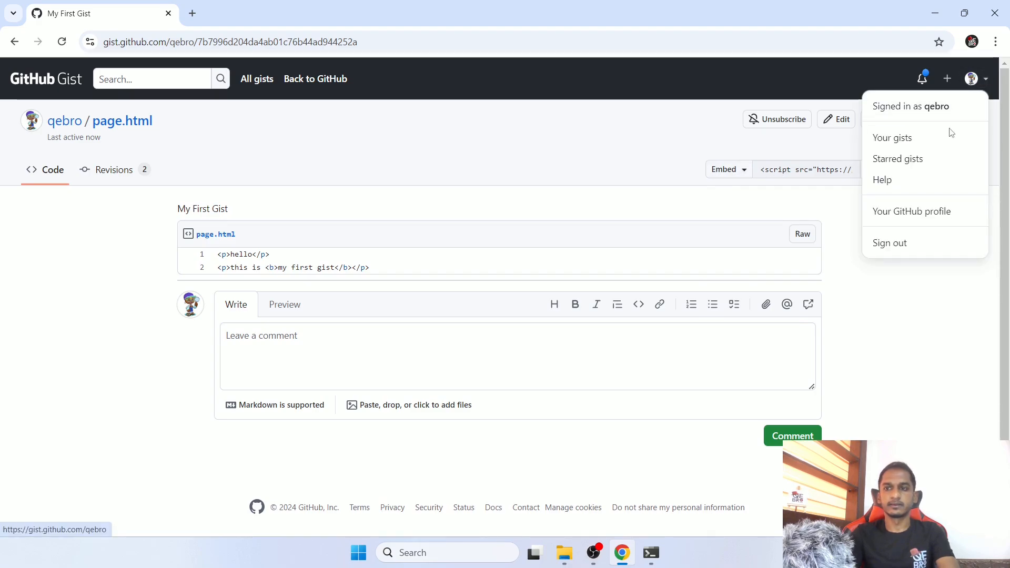
{"action": "middle_click", "coordinate": [930, 210]}
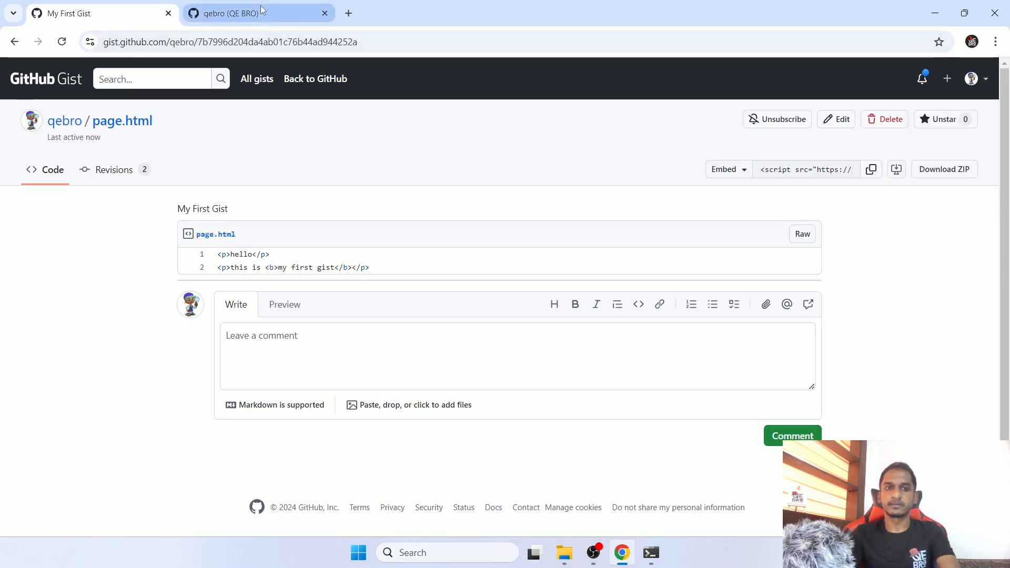
{"action": "left_click", "coordinate": [260, 9]}
{"action": "left_click", "coordinate": [119, 121]}
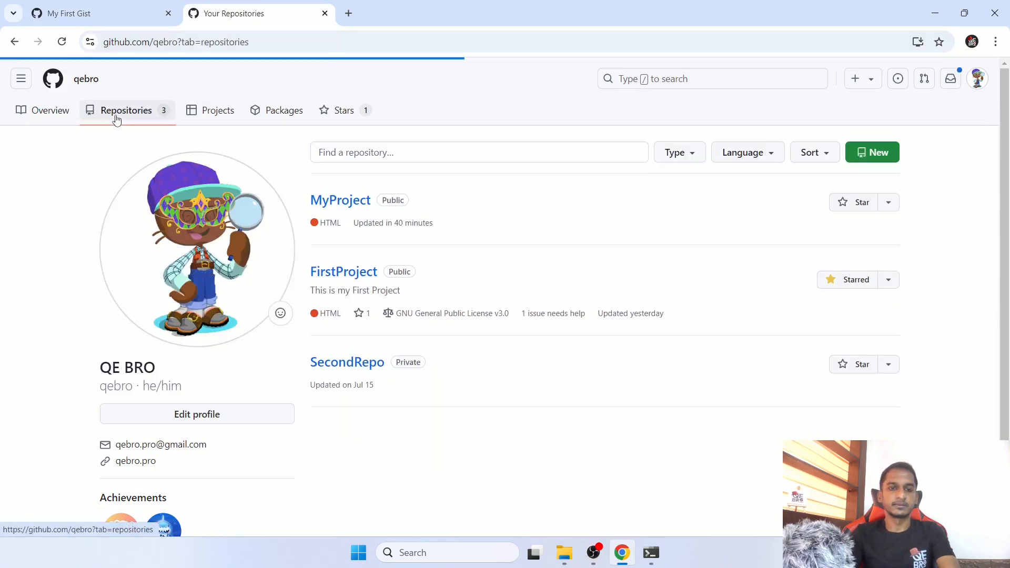
{"action": "left_click", "coordinate": [340, 205]}
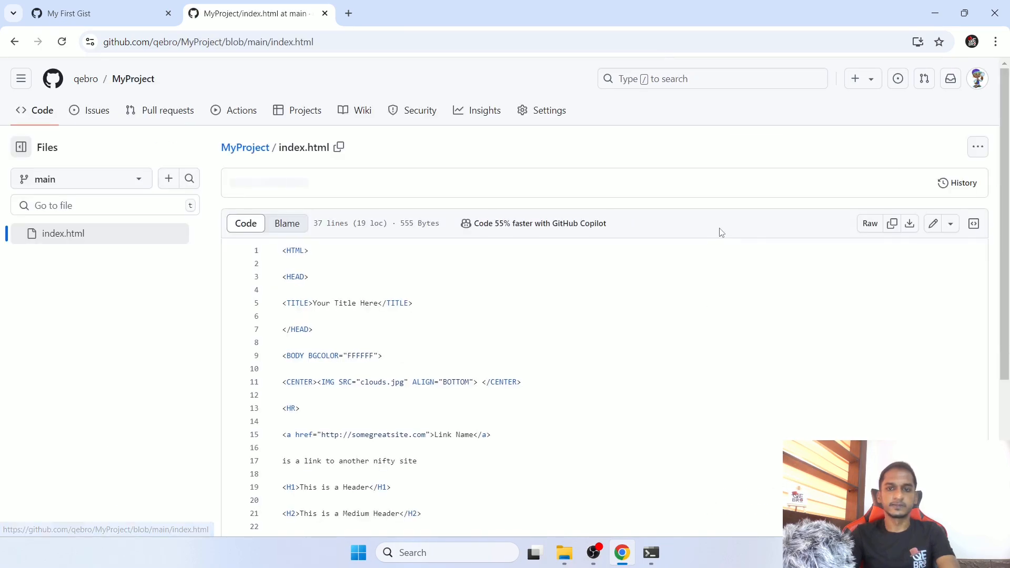
{"action": "left_click", "coordinate": [932, 224]}
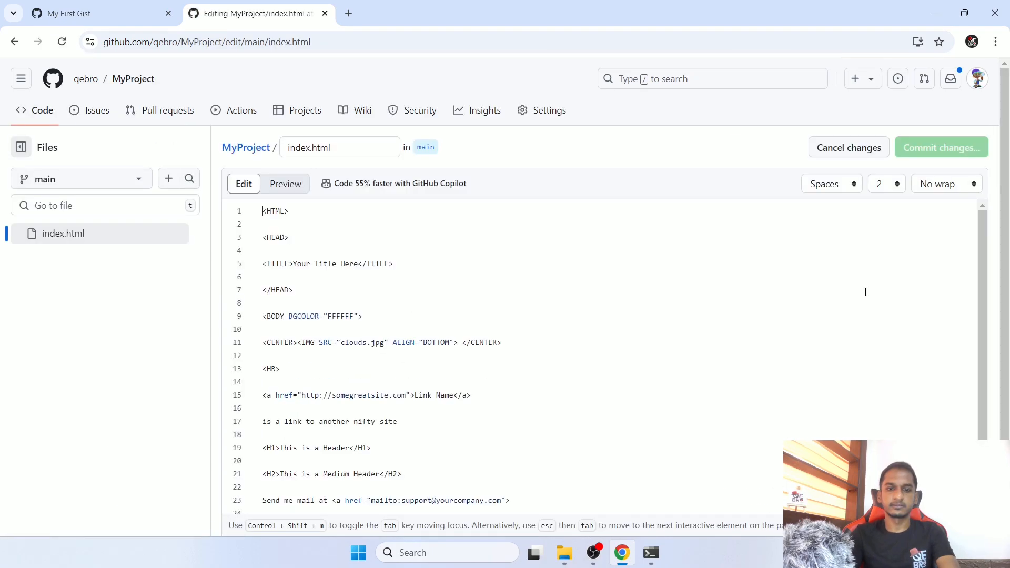
- Paste the copied gist embed script on a new line below the last <HR> tag in index.html
{"action": "scroll", "coordinate": [863, 291], "scroll_direction": "down", "scroll_amount": 5}
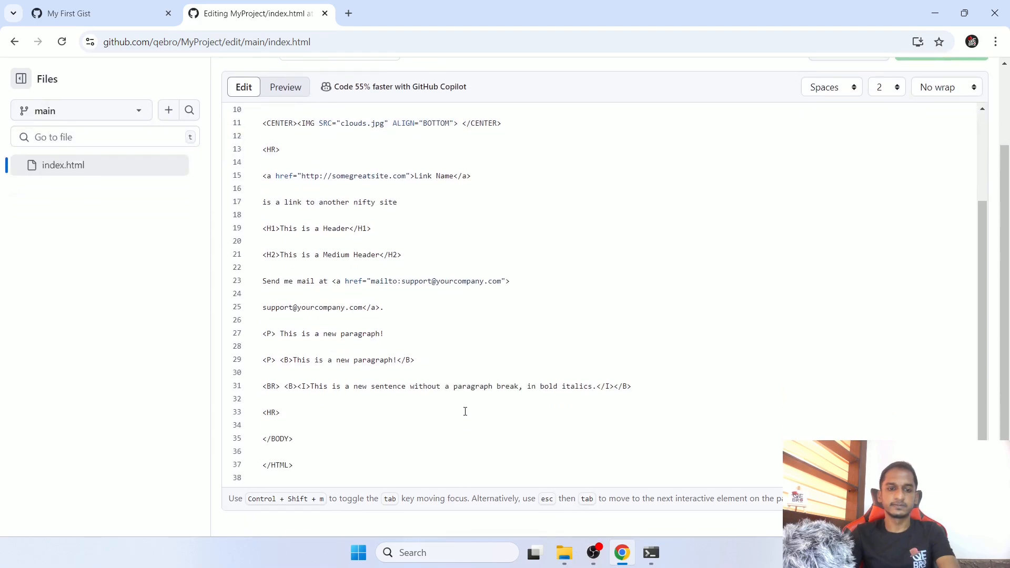
{"action": "left_click", "coordinate": [465, 411]}
{"action": "key", "text": "Return"}
{"action": "key", "text": "ctrl+v"}
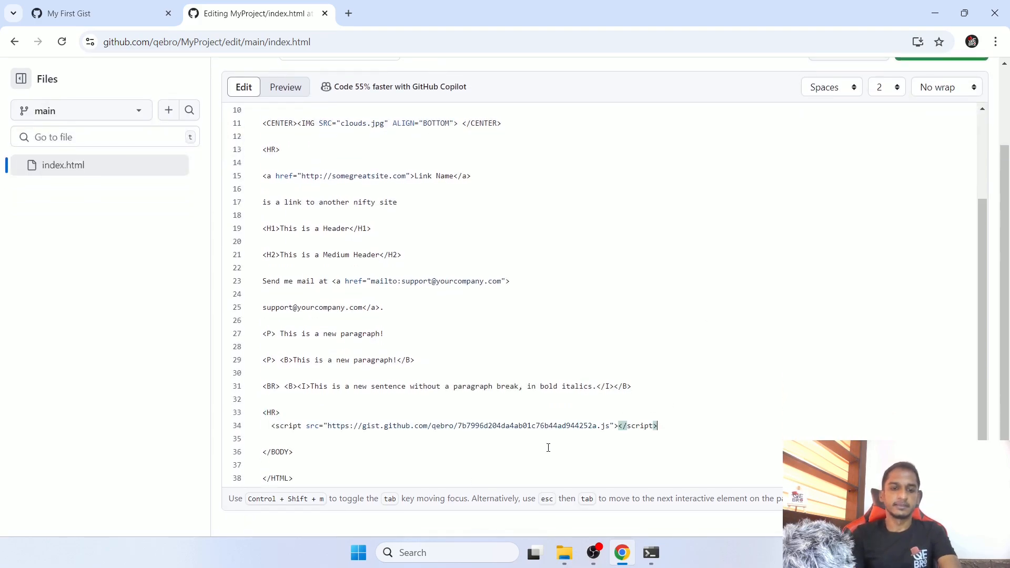
- Commit the change directly to the main branch with the message "Update index.html"
{"action": "scroll", "coordinate": [995, 174], "scroll_direction": "up", "scroll_amount": 2}
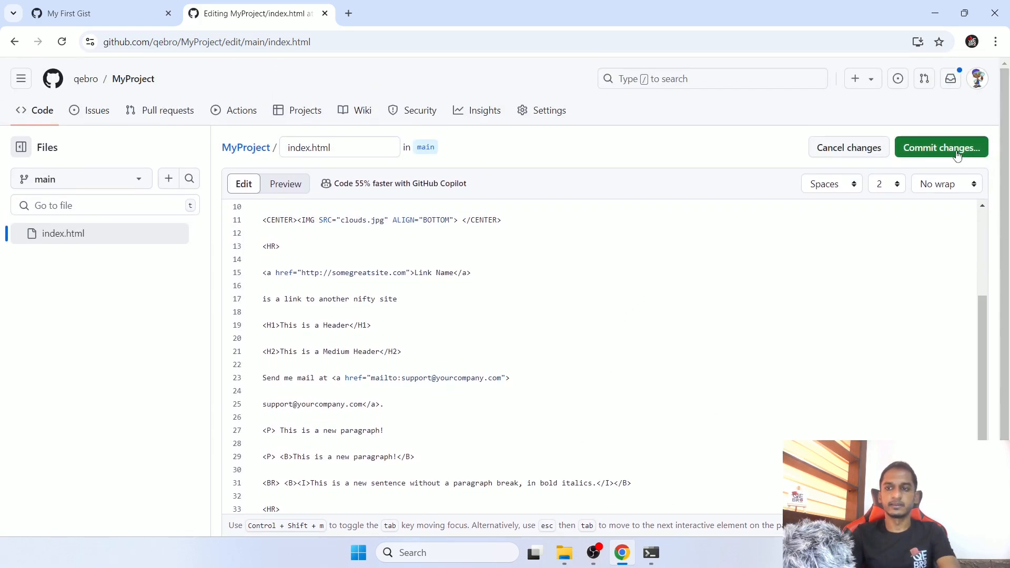
{"action": "left_click", "coordinate": [953, 152]}
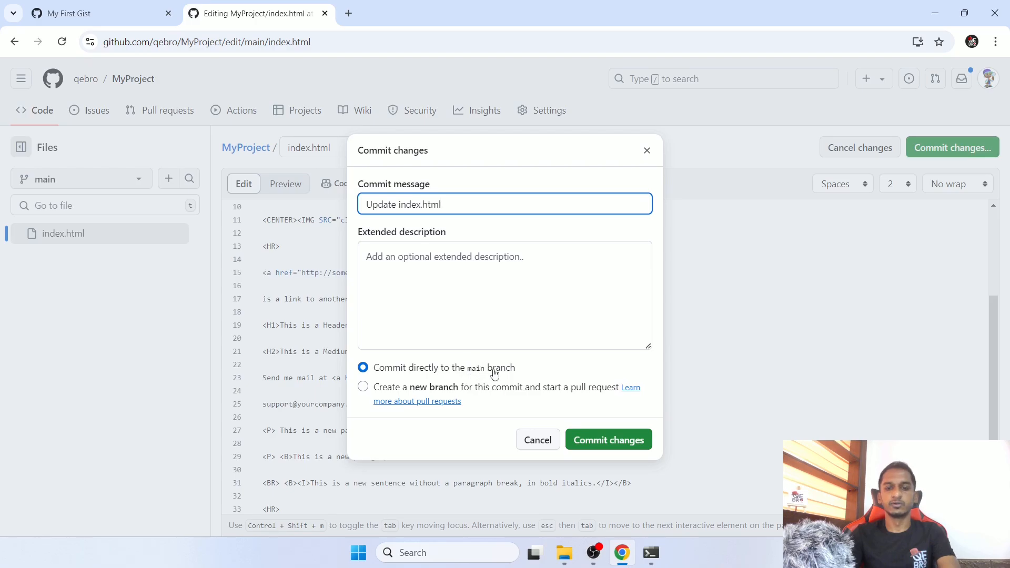
{"action": "left_click", "coordinate": [595, 450]}
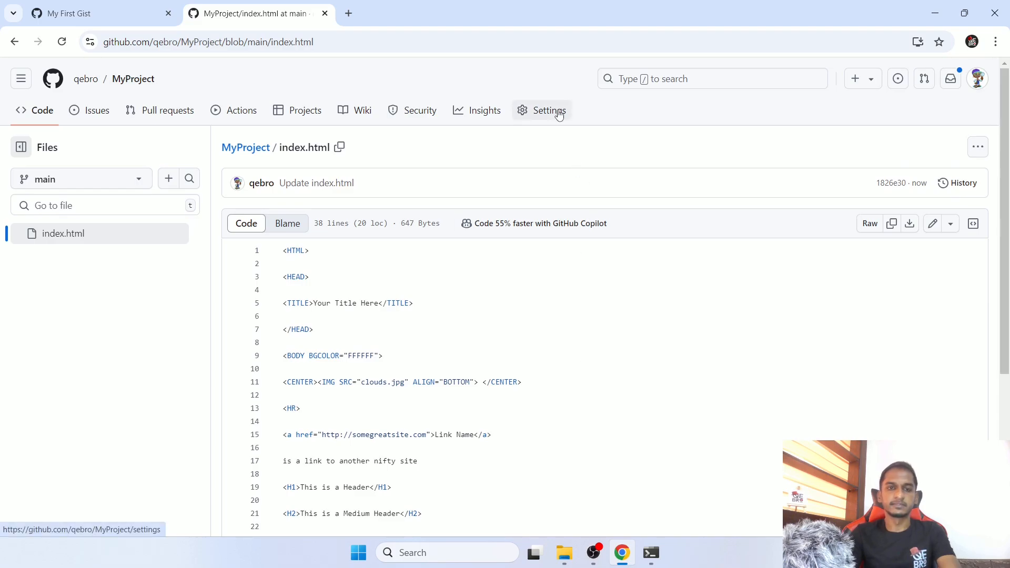
- Check MyProject's latest "pages build and deployment" workflow run and open its deployed site
{"action": "left_click", "coordinate": [242, 122]}
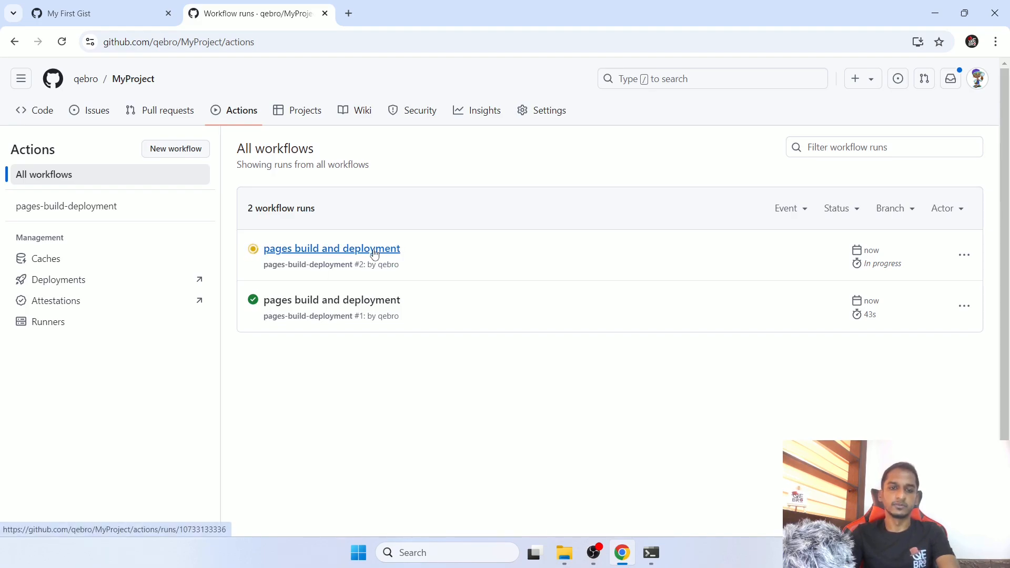
{"action": "left_click", "coordinate": [373, 248]}
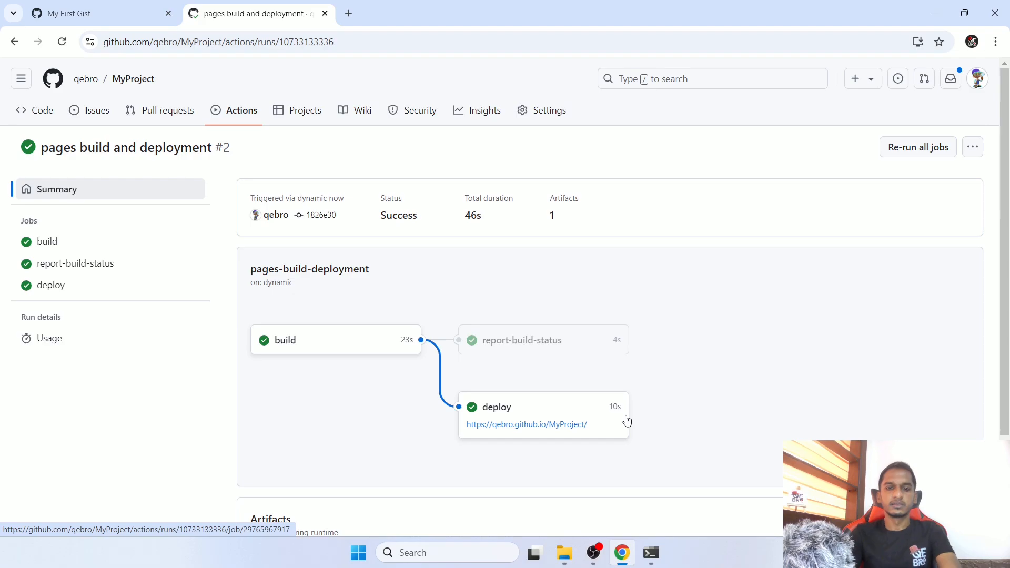
{"action": "left_click", "coordinate": [533, 426]}
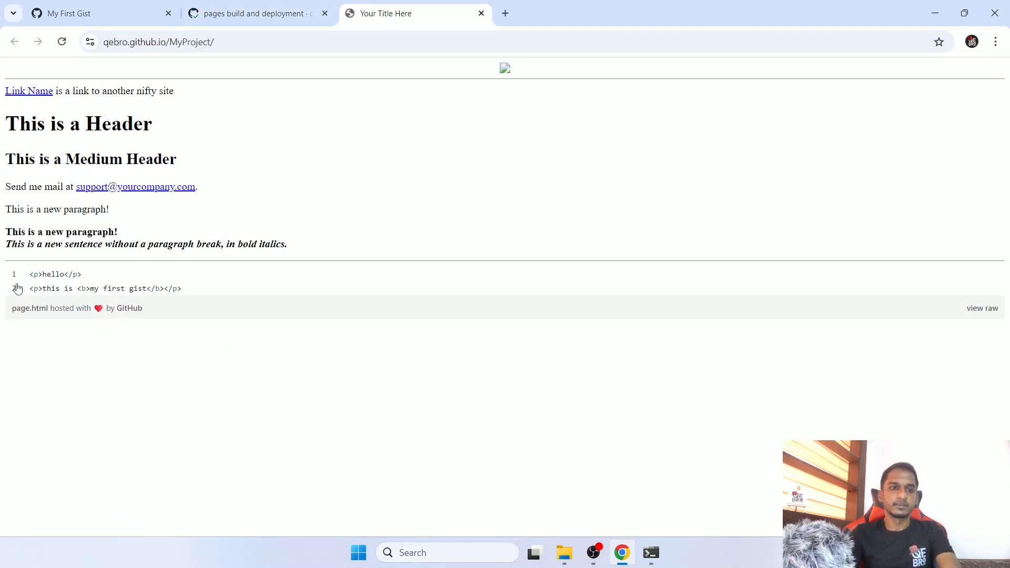
- Compare the original page content with the embedded gist code and its page.html footer on the published site
{"action": "left_click_drag", "start_coordinate": [295, 258], "coordinate": [3, 74]}
{"action": "left_click", "coordinate": [57, 263]}
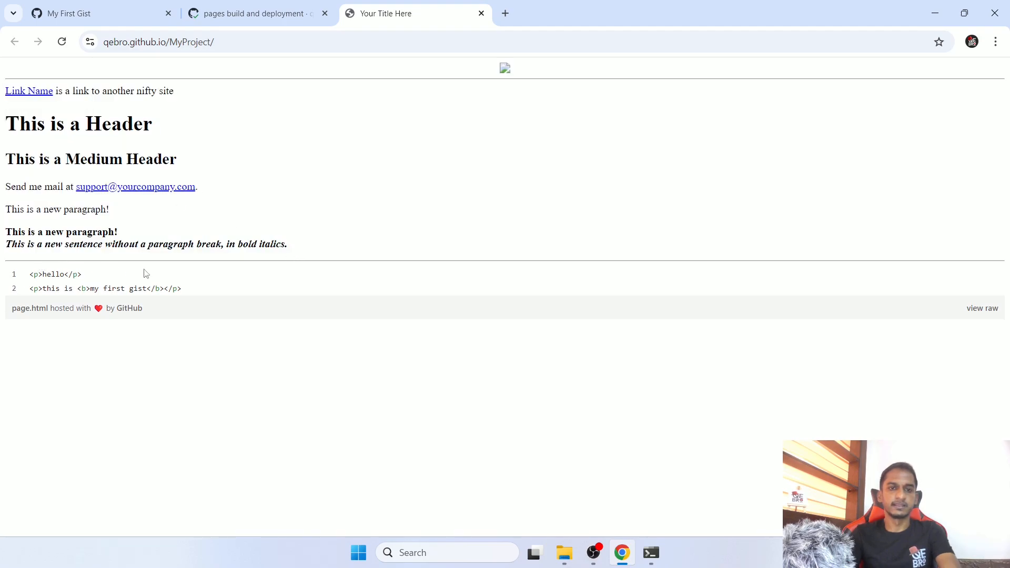
{"action": "left_click_drag", "start_coordinate": [7, 275], "coordinate": [146, 326]}
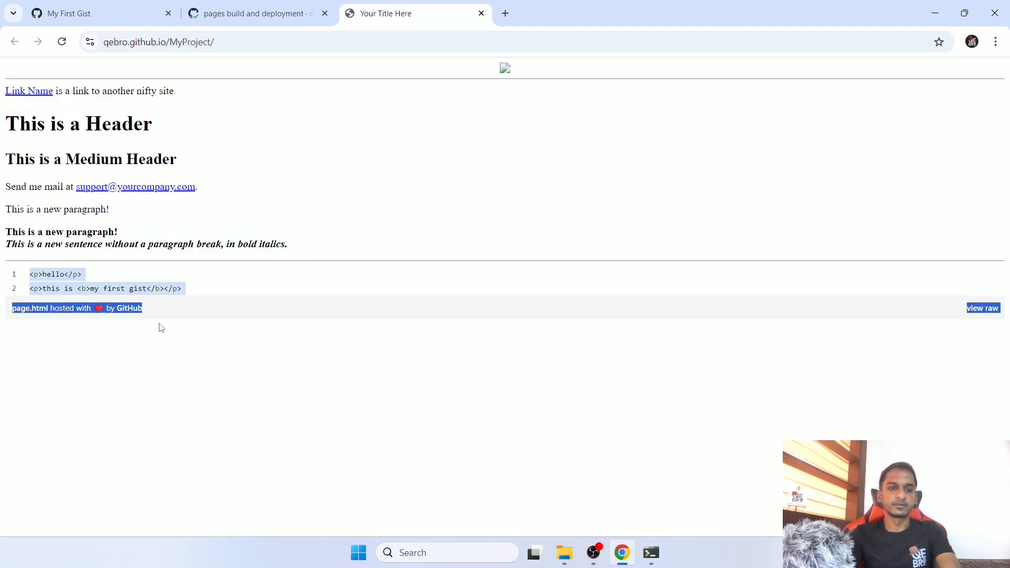
{"action": "left_click", "coordinate": [168, 354]}
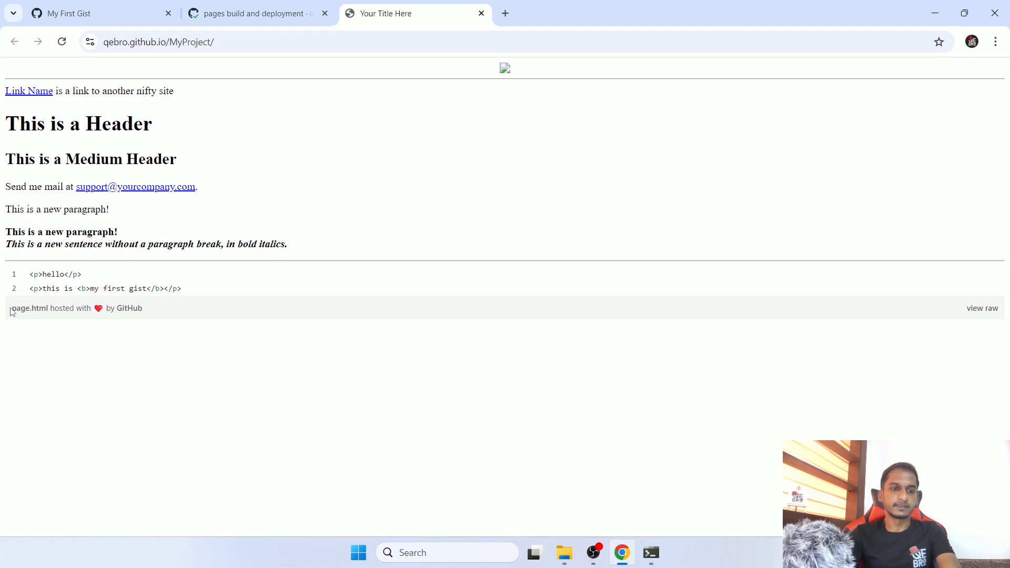
{"action": "left_click_drag", "start_coordinate": [12, 312], "coordinate": [176, 313]}
{"action": "left_click", "coordinate": [171, 367]}
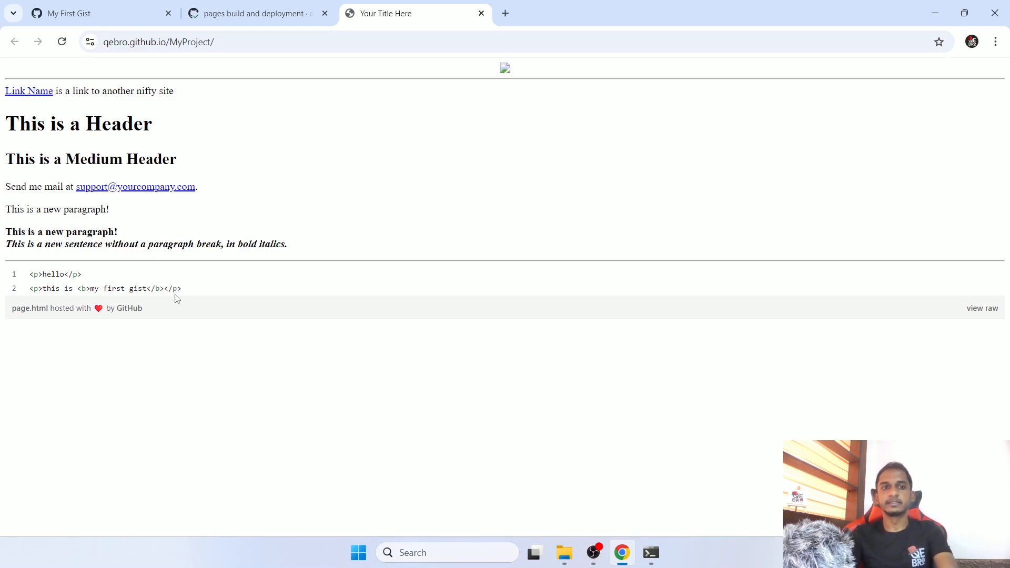
- Return to the My First Gist page and post the comment "this is a test comment" on it
{"action": "left_click", "coordinate": [118, 14]}
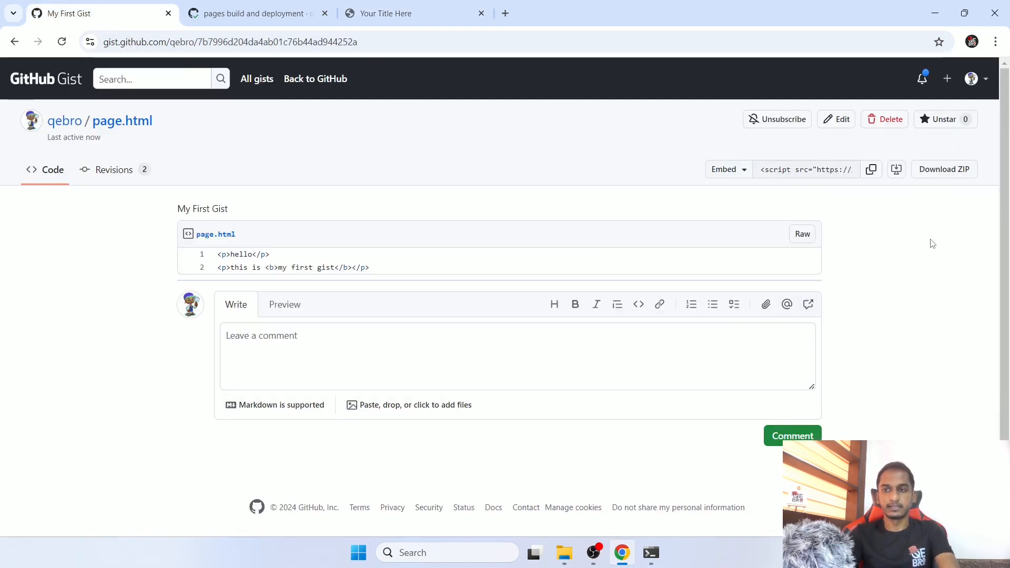
{"action": "left_click", "coordinate": [301, 349]}
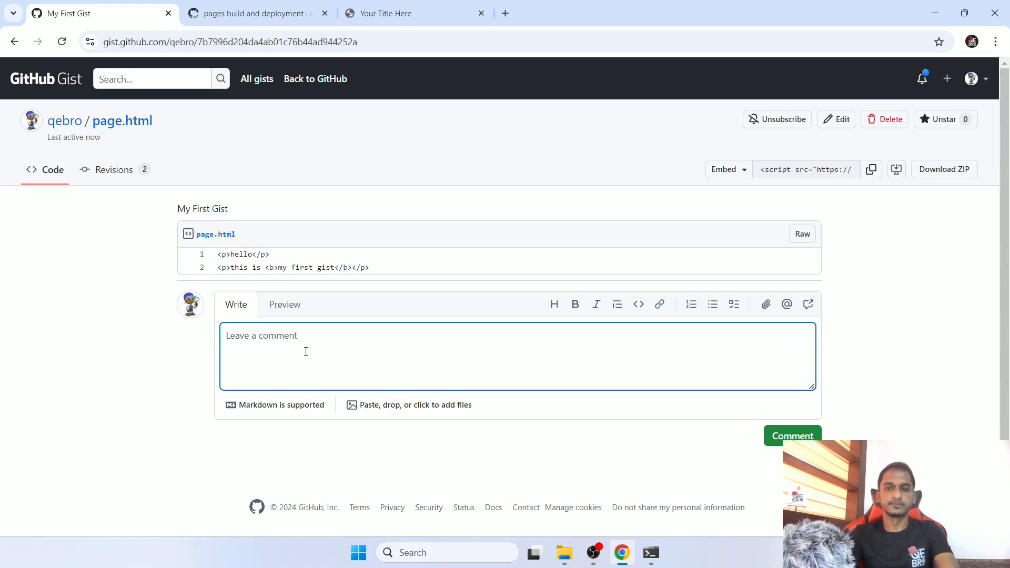
{"action": "type", "text": "thi"}
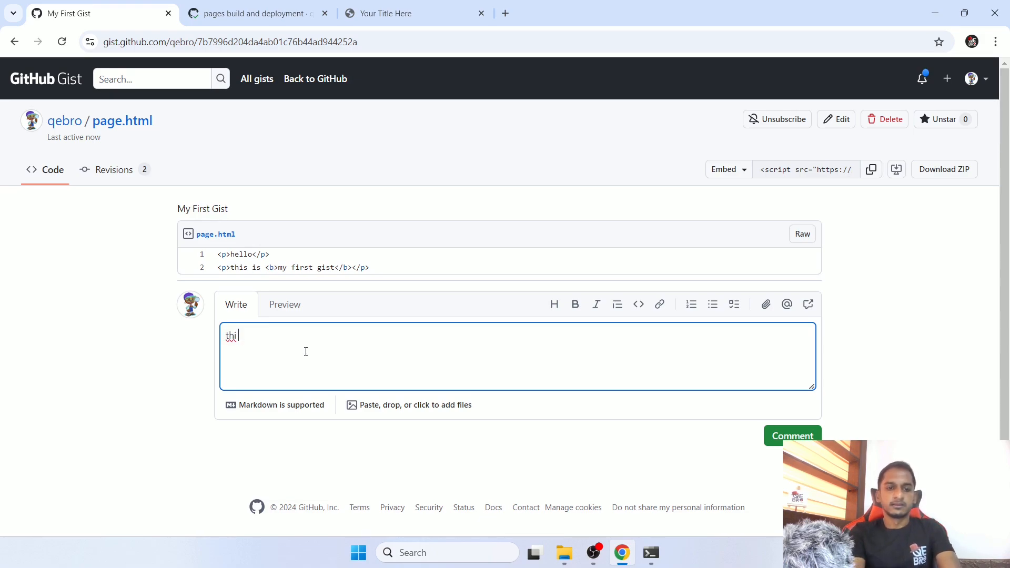
{"action": "type", "text": "s is a test "}
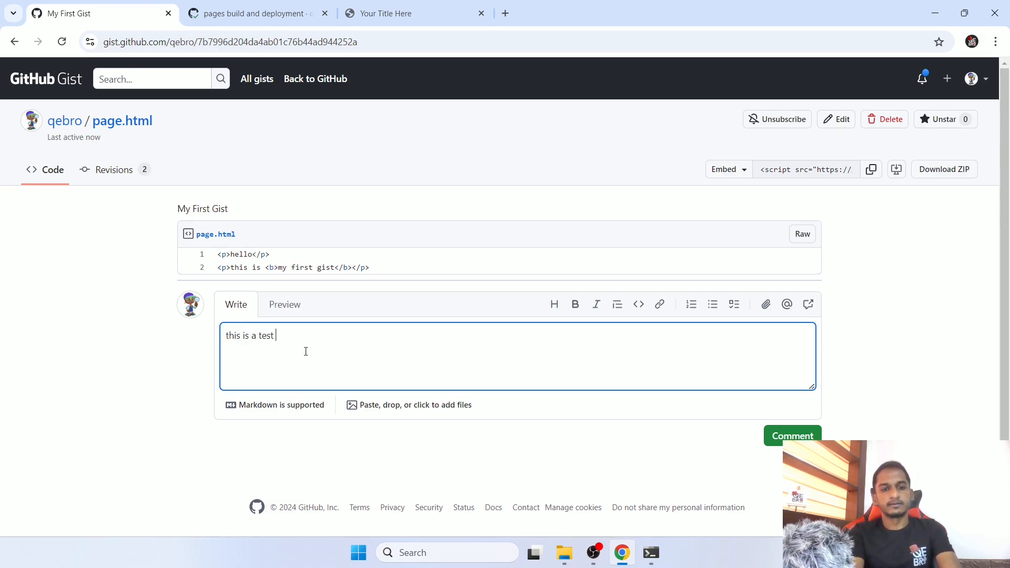
{"action": "type", "text": "comment"}
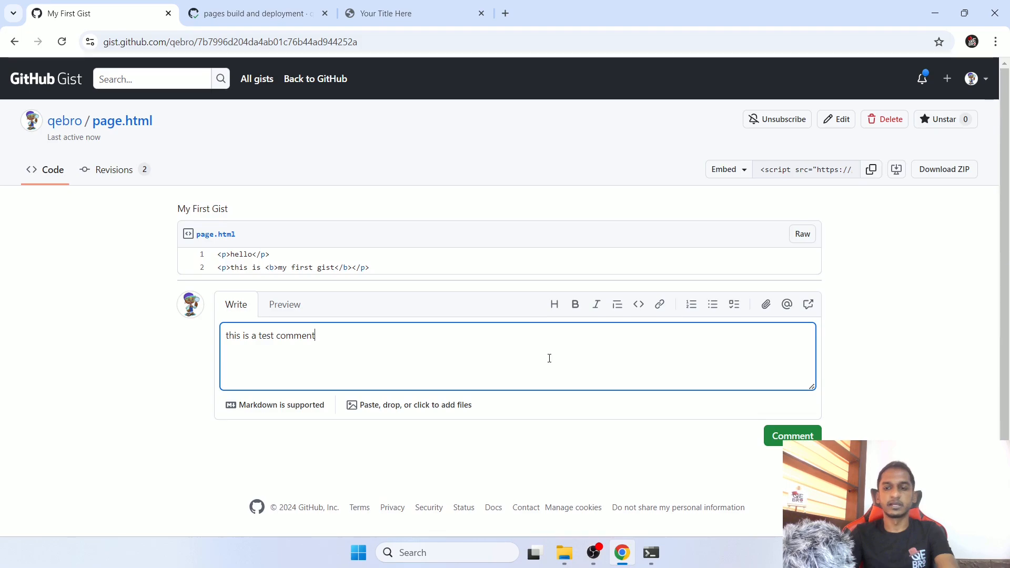
{"action": "left_click", "coordinate": [787, 436]}
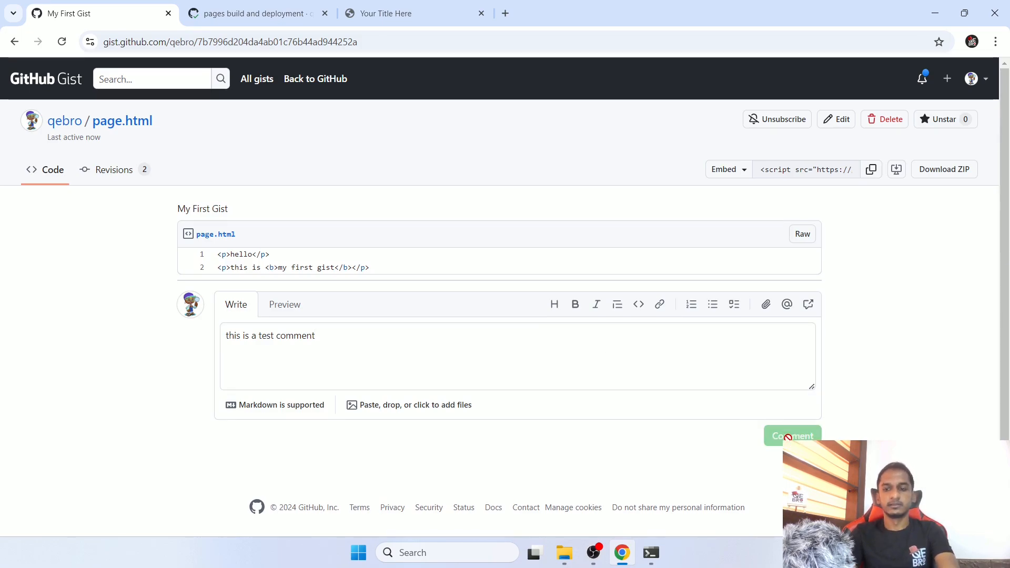
{"action": "left_click_drag", "start_coordinate": [214, 340], "coordinate": [383, 333]}
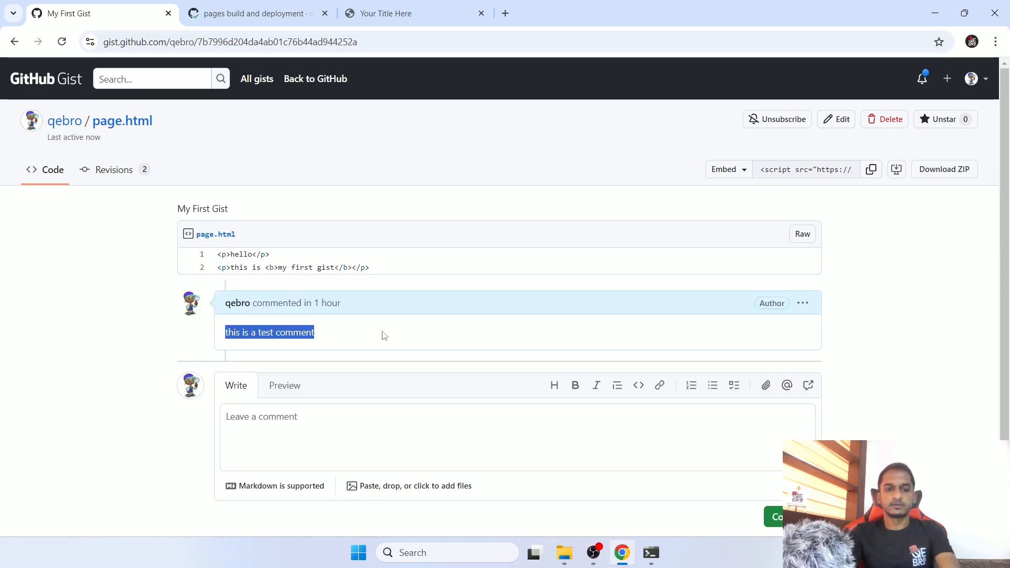
- Copy the gist's Share link and open it in an incognito window to check the page.html code and comment
{"action": "left_click", "coordinate": [736, 171]}
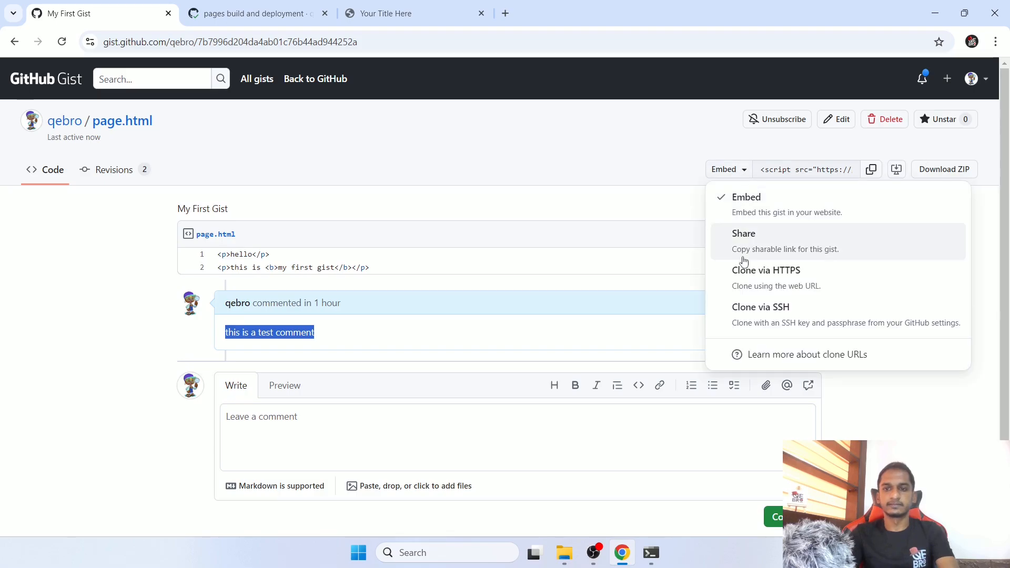
{"action": "left_click", "coordinate": [748, 238]}
{"action": "left_click", "coordinate": [877, 173]}
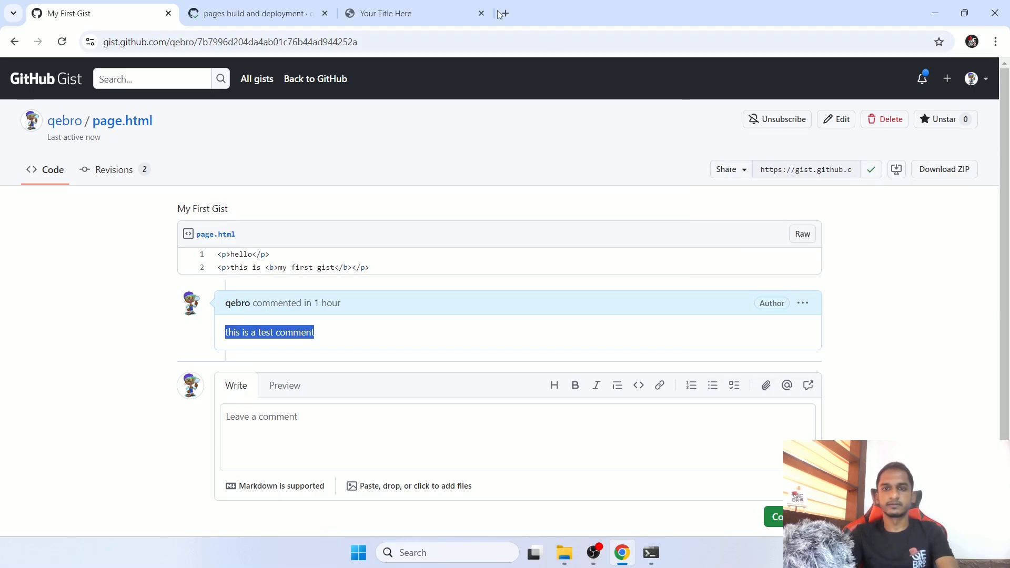
{"action": "key", "text": "ctrl+shift+n"}
{"action": "type", "text": "https://gist.github.com/qebro/7b7996d204da4ab01c76b44ad944252a"}
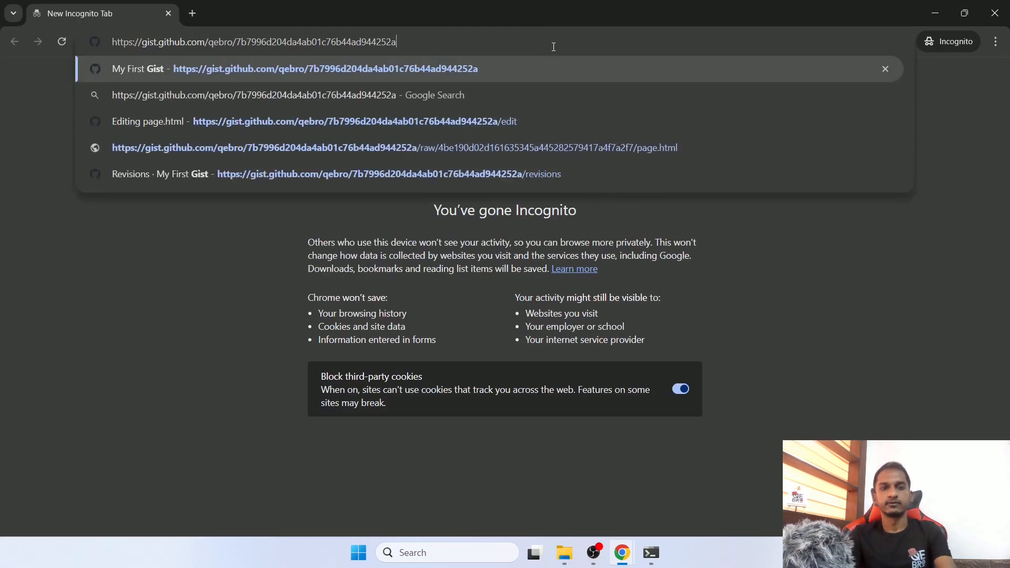
{"action": "key", "text": "Return"}
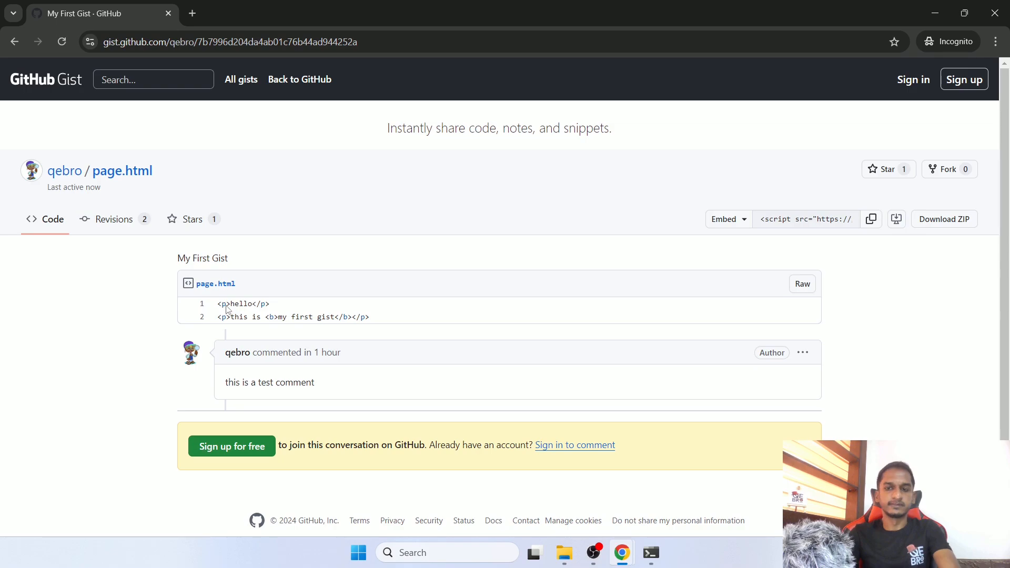
{"action": "left_click_drag", "start_coordinate": [215, 306], "coordinate": [385, 324]}
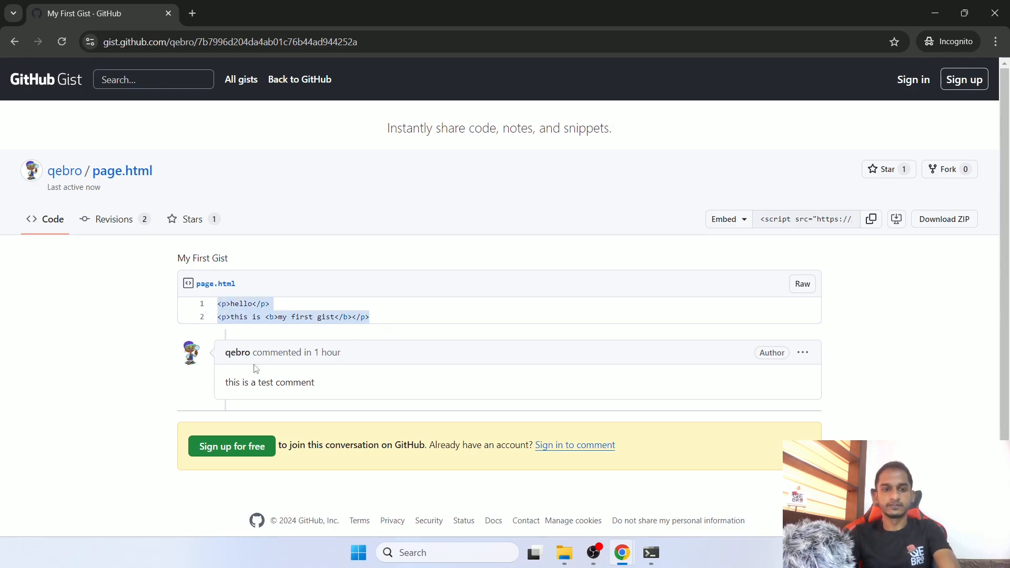
{"action": "left_click_drag", "start_coordinate": [216, 384], "coordinate": [388, 399]}
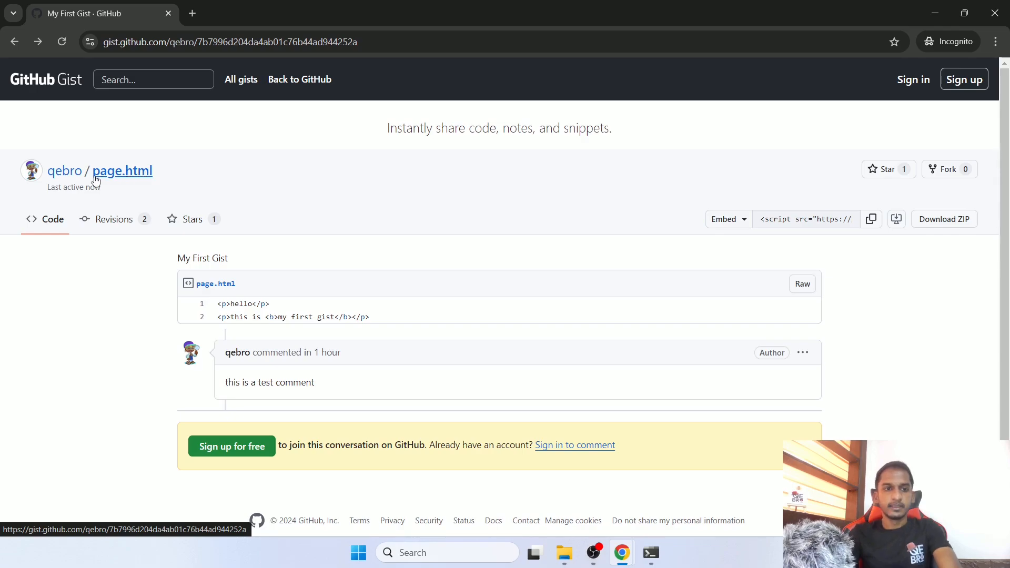
- Browse the gist owner's All gists and Starred lists, and close the incognito window
{"action": "left_click", "coordinate": [66, 178]}
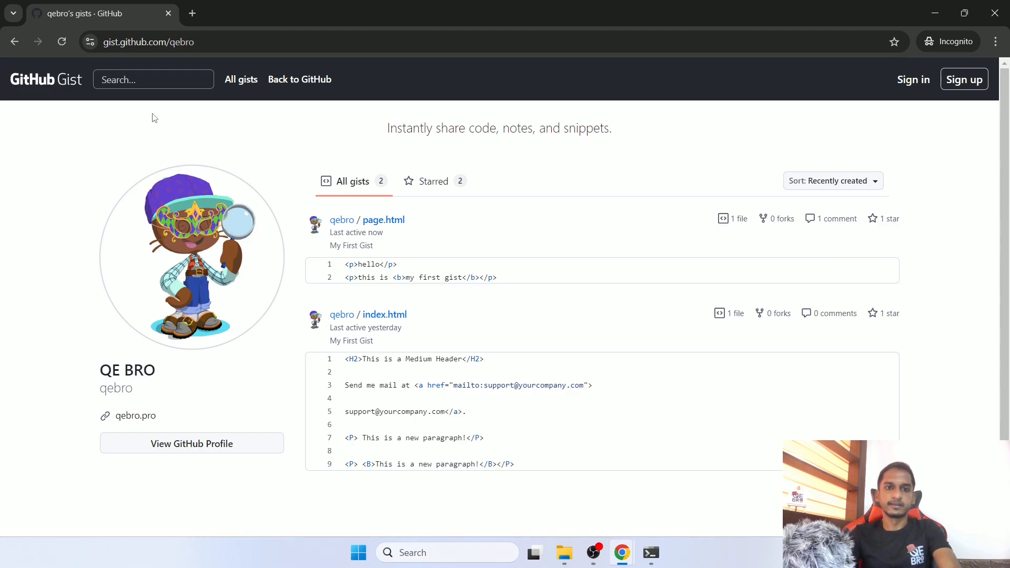
{"action": "left_click_drag", "start_coordinate": [104, 45], "coordinate": [169, 128]}
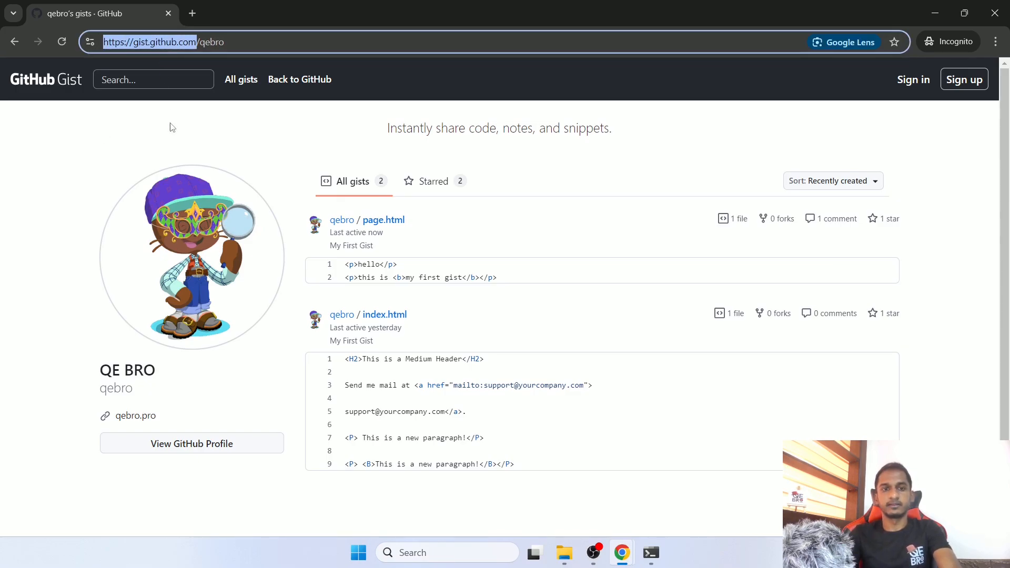
{"action": "left_click", "coordinate": [200, 129]}
{"action": "scroll", "coordinate": [381, 349], "scroll_direction": "down", "scroll_amount": 1}
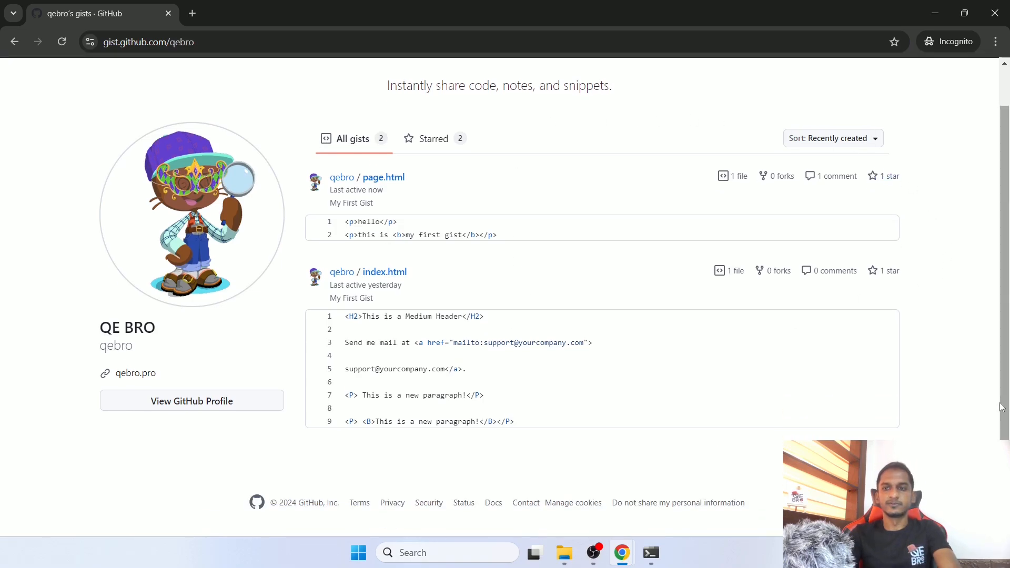
{"action": "scroll", "coordinate": [441, 251], "scroll_direction": "up", "scroll_amount": 1}
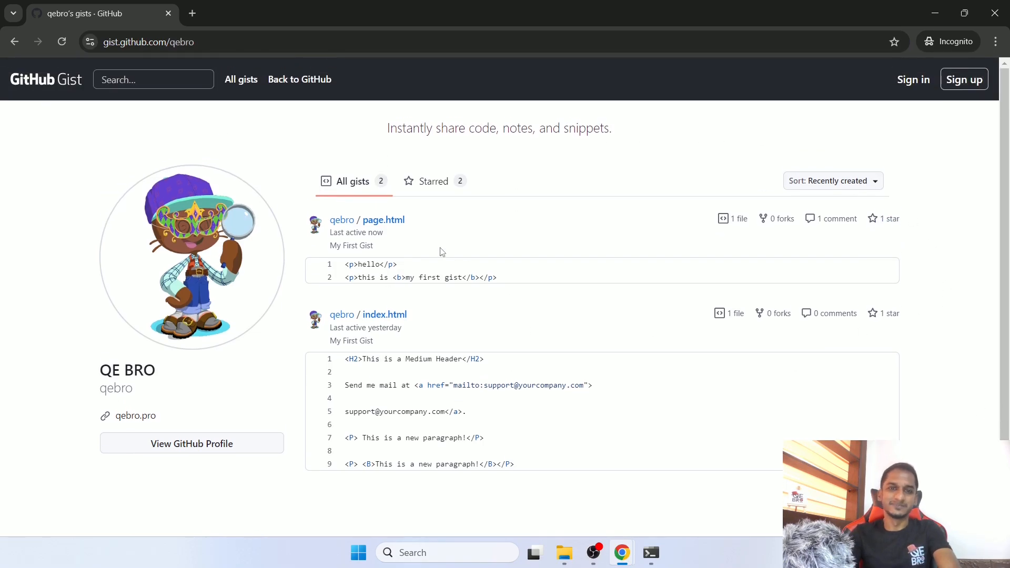
{"action": "left_click", "coordinate": [441, 185]}
{"action": "left_click", "coordinate": [363, 181]}
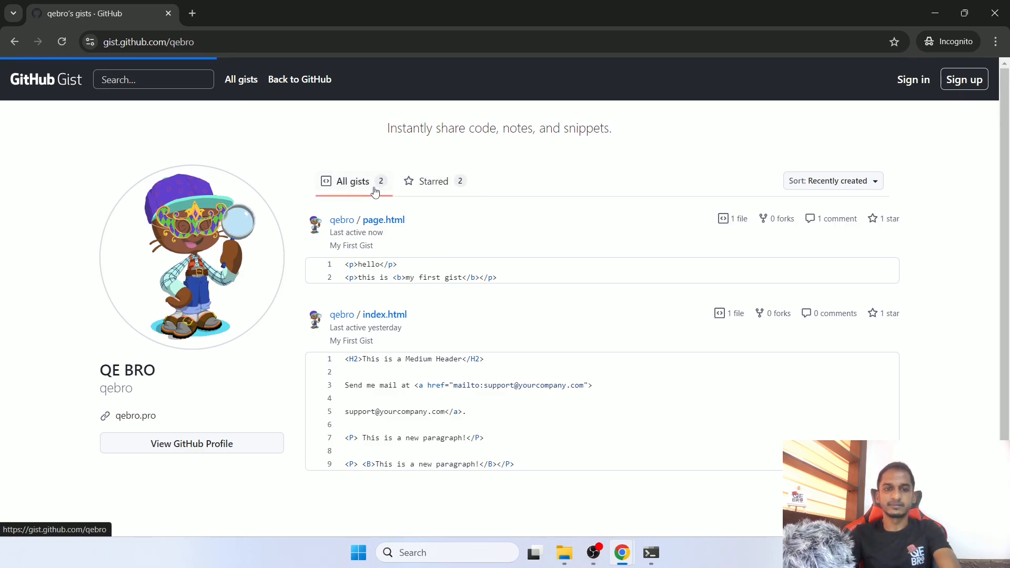
{"action": "left_click", "coordinate": [996, 15]}
{"action": "left_click", "coordinate": [476, 221]}
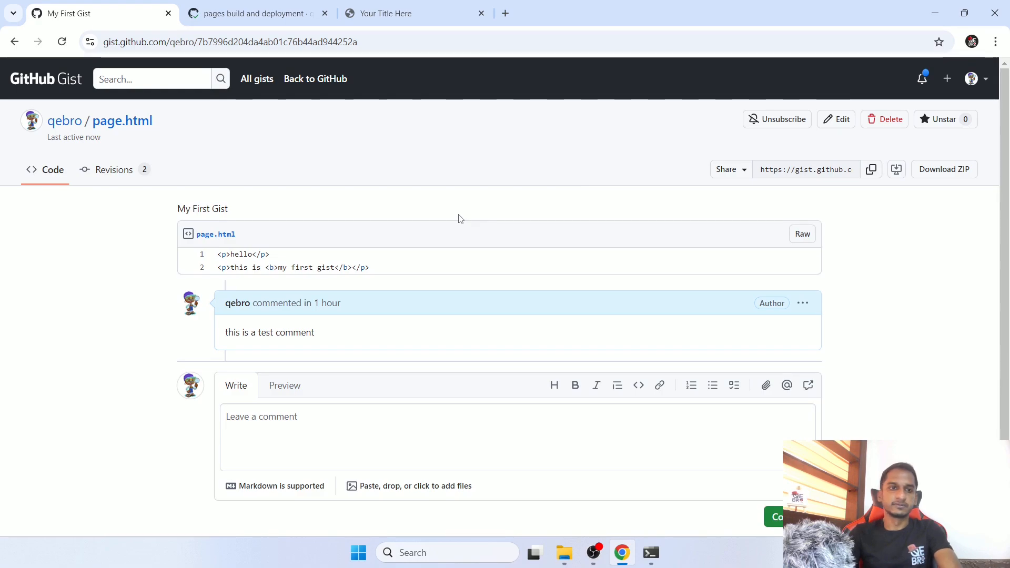
- Open the account's GitHub profile from the gist page and look over its address, account options and contribution activity
{"action": "left_click", "coordinate": [985, 85]}
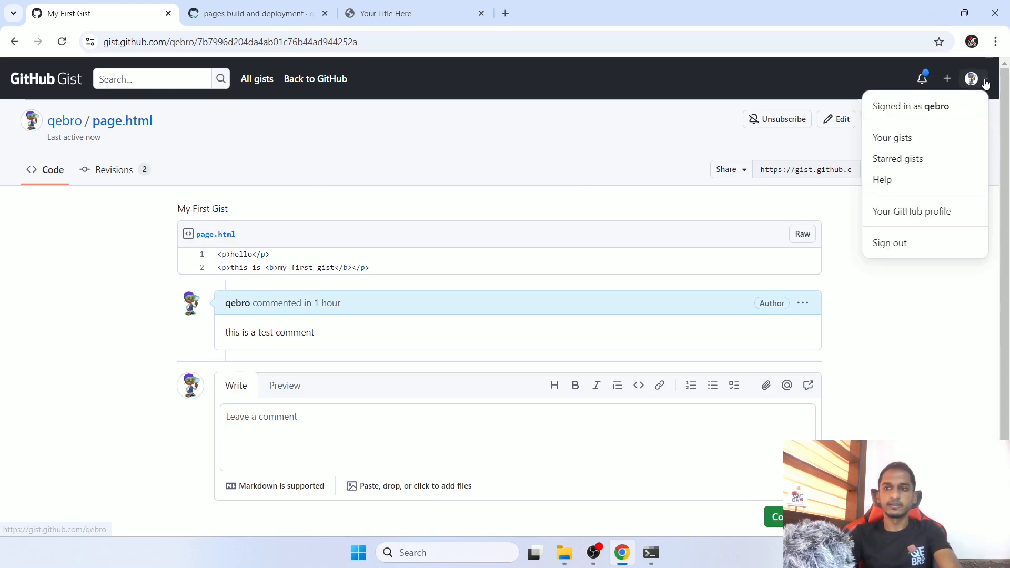
{"action": "left_click", "coordinate": [912, 211]}
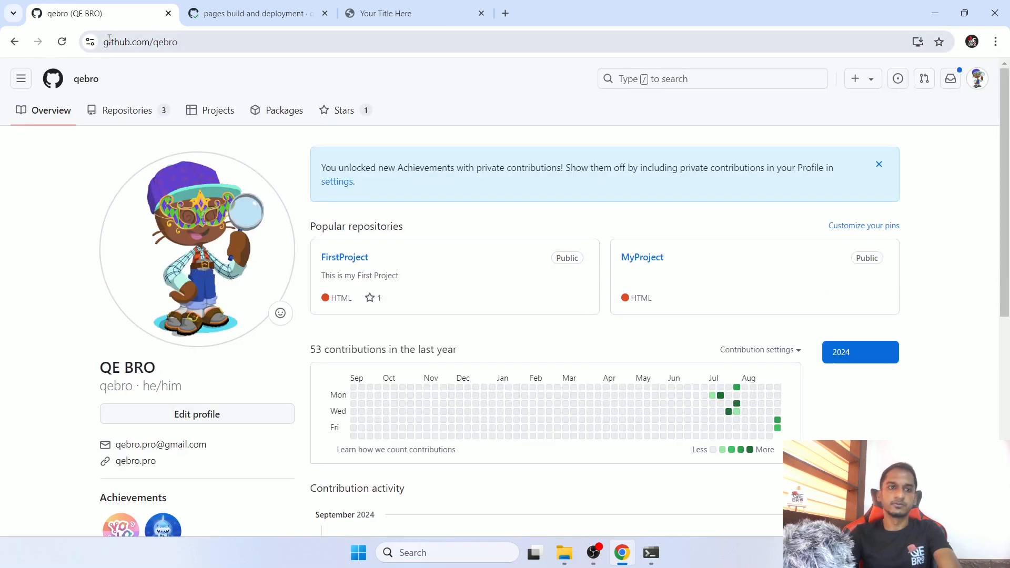
{"action": "left_click_drag", "start_coordinate": [104, 47], "coordinate": [151, 48]}
{"action": "left_click", "coordinate": [233, 139]}
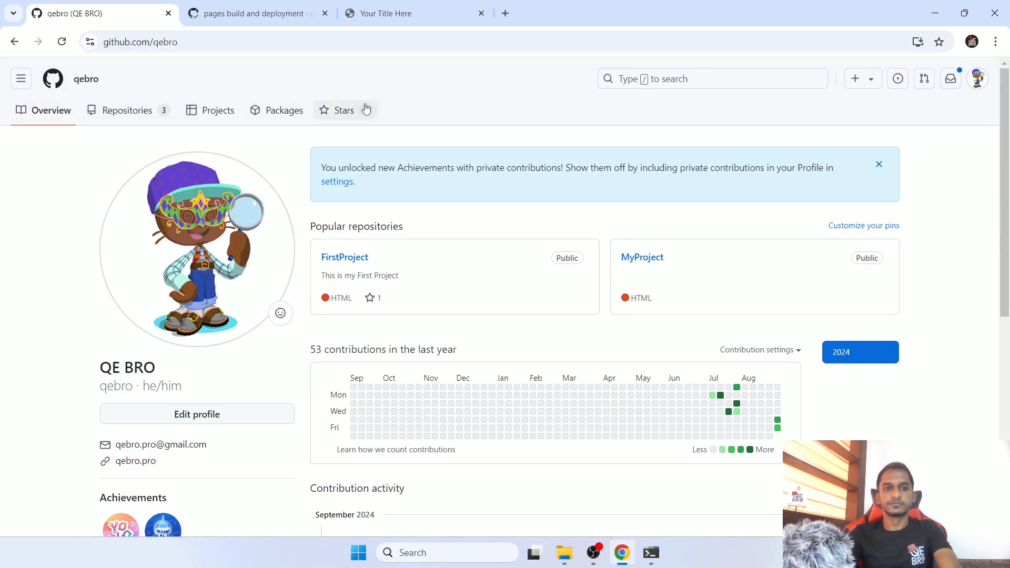
{"action": "left_click", "coordinate": [978, 79]}
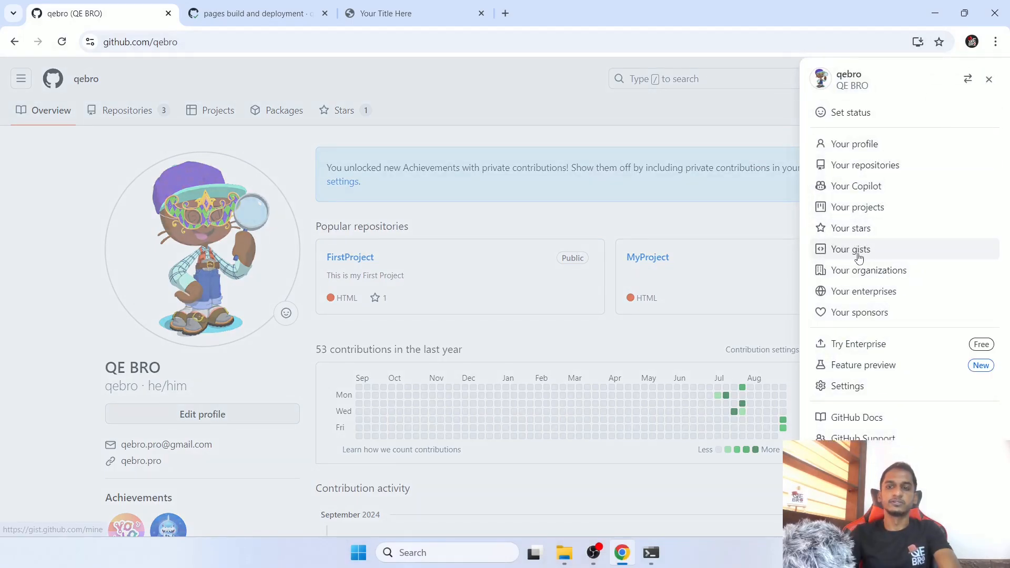
{"action": "left_click", "coordinate": [575, 114]}
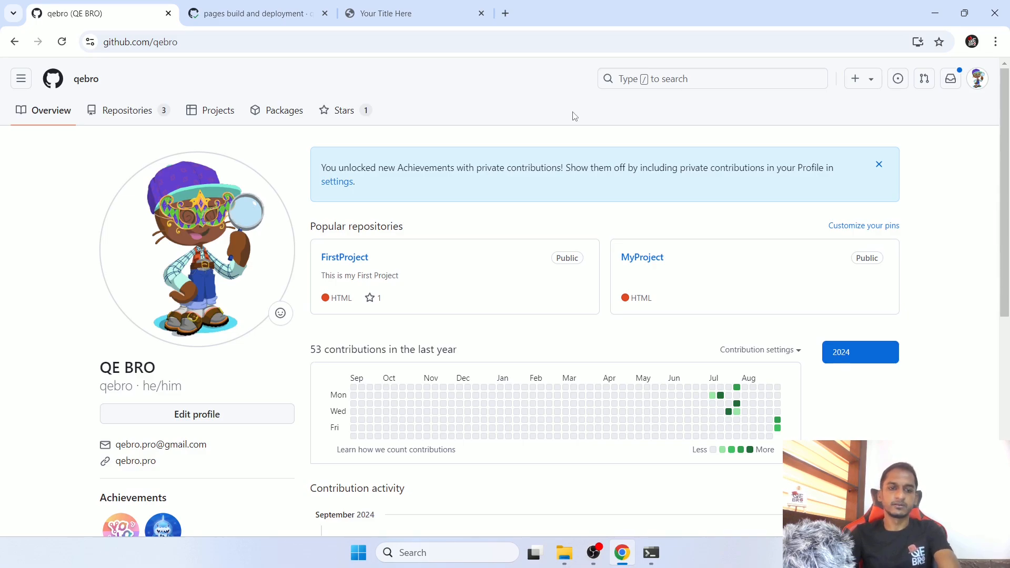
{"action": "scroll", "coordinate": [575, 116], "scroll_direction": "down", "scroll_amount": 7}
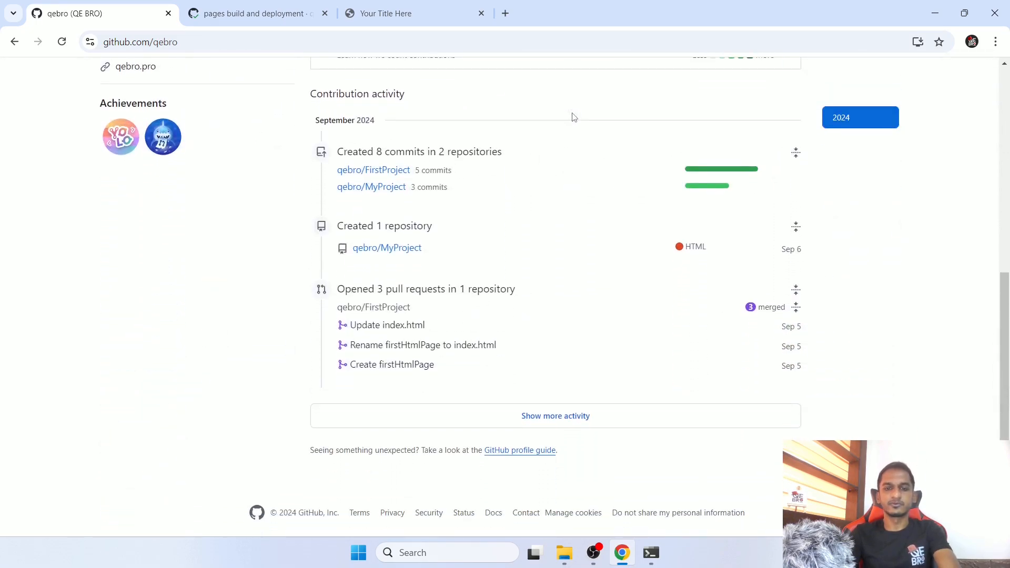
{"action": "scroll", "coordinate": [574, 116], "scroll_direction": "up", "scroll_amount": 7}
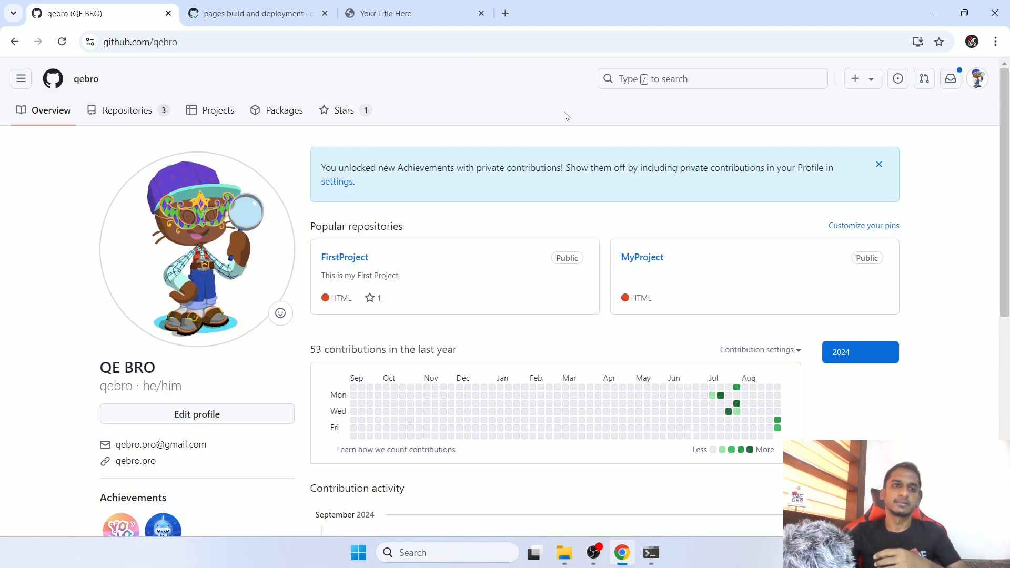
- Open the FirstProject repository and examine the owner and repository part of its web address
{"action": "left_click", "coordinate": [342, 259]}
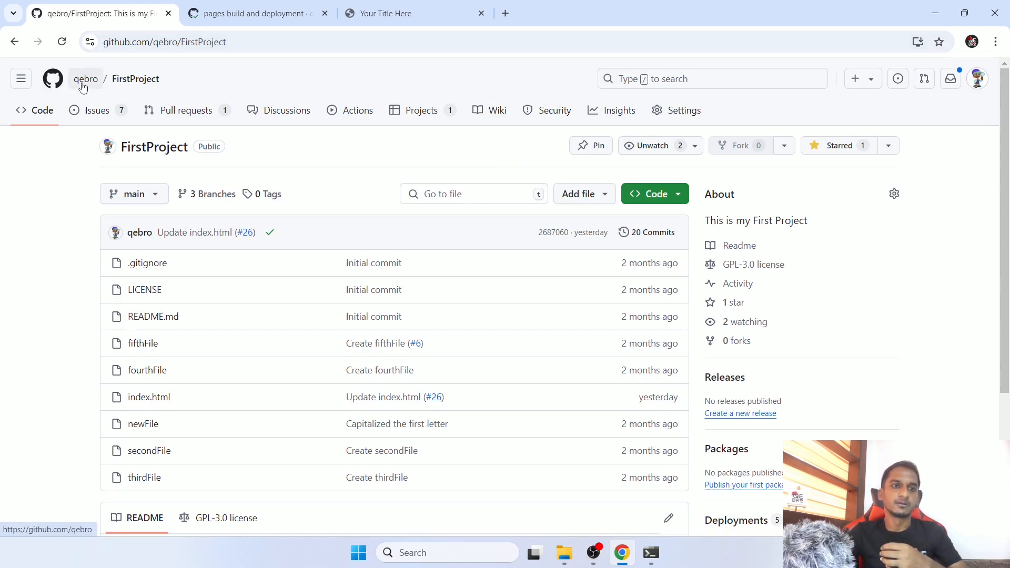
{"action": "mouse_move", "coordinate": [84, 92]}
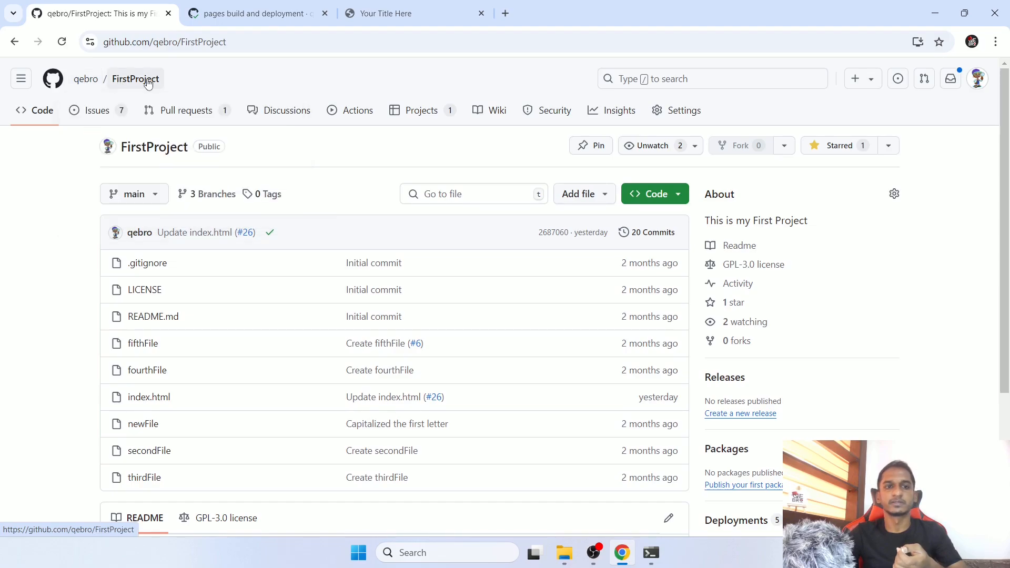
{"action": "left_click_drag", "start_coordinate": [152, 43], "coordinate": [234, 81]}
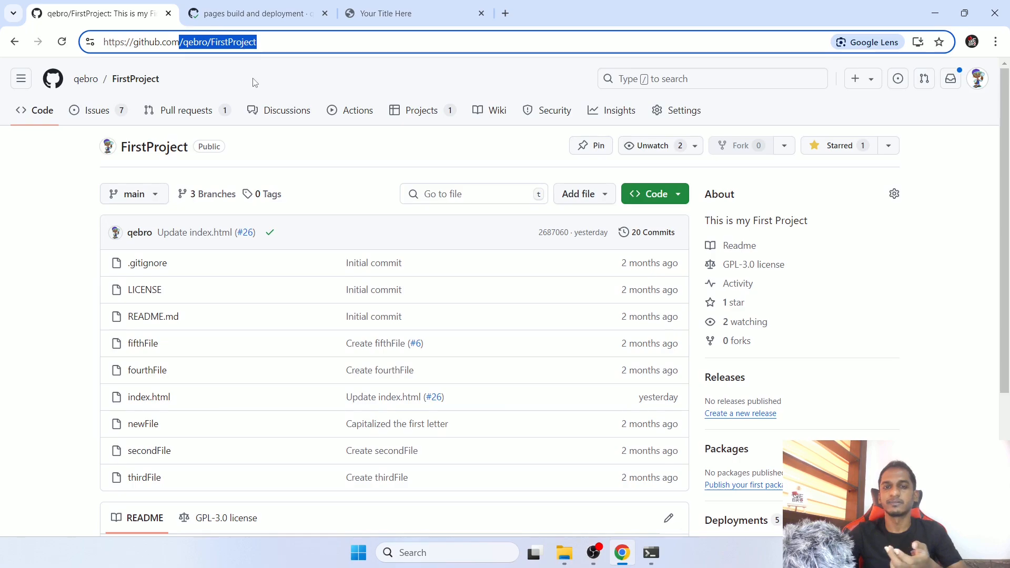
{"action": "left_click", "coordinate": [254, 81]}
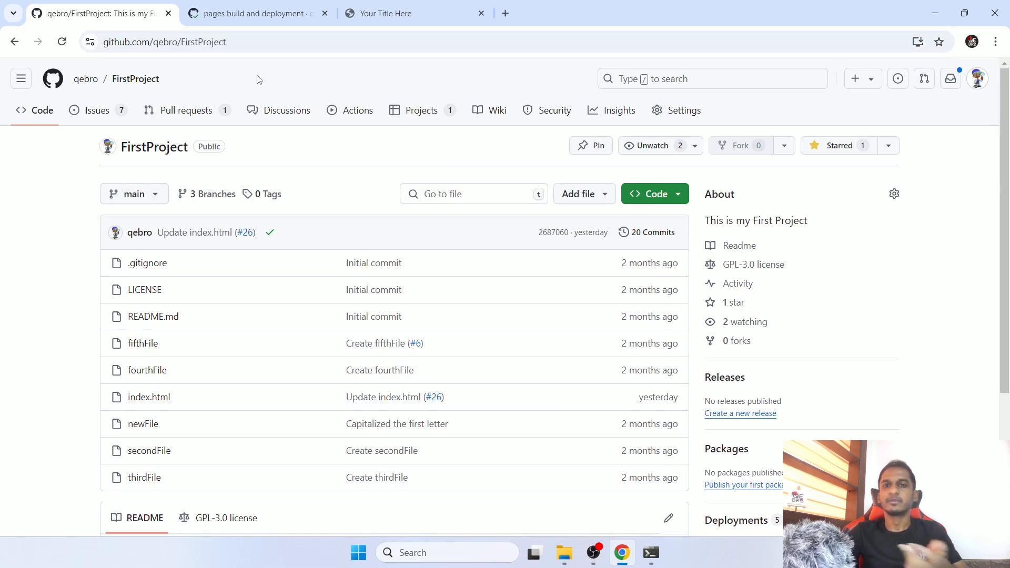